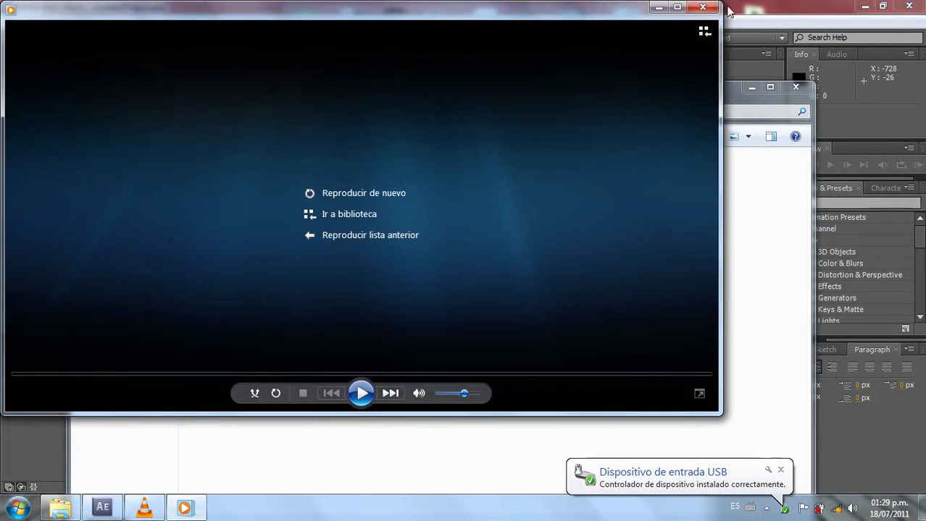
Step: Close the media player and import pebbl03.jpg, sky002 (2).jpg and taza.psd from the Liquidos tut folder into the After Effects project
click(703, 7)
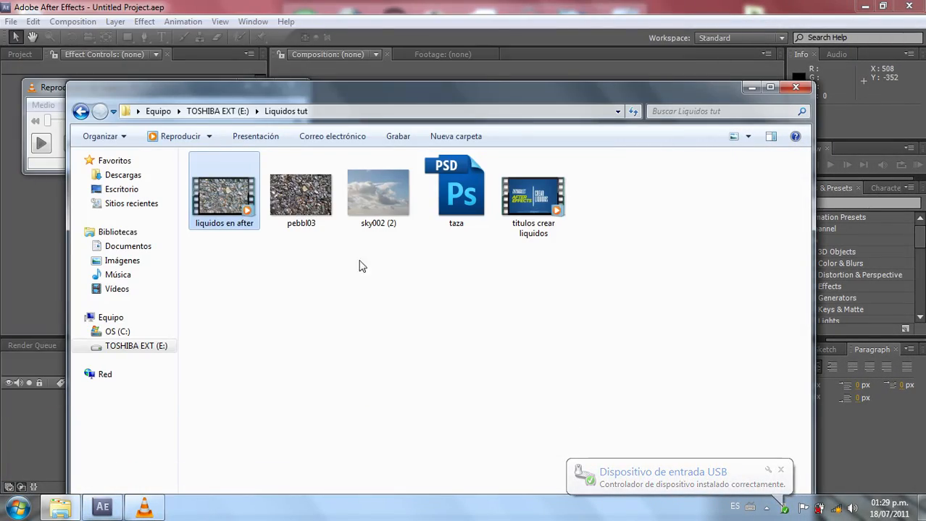
click(435, 265)
drag(467, 243, 43, 264)
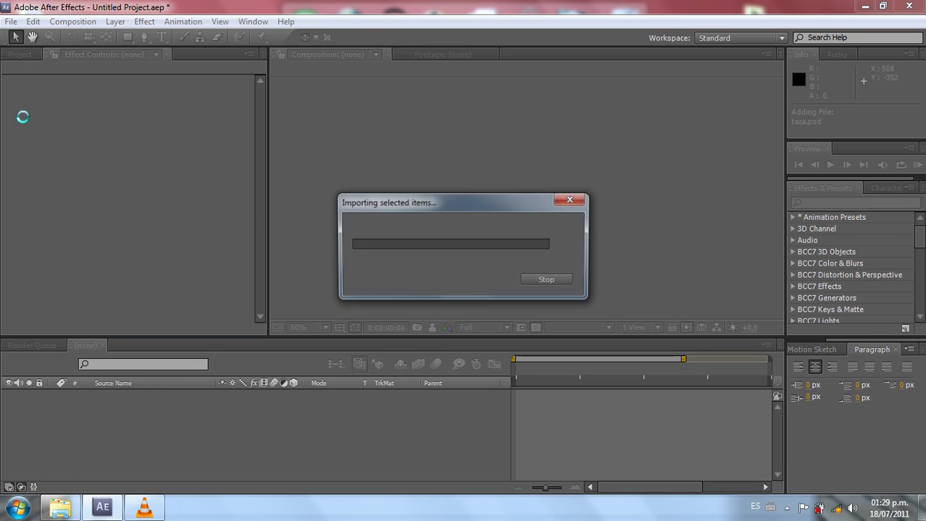
click(91, 251)
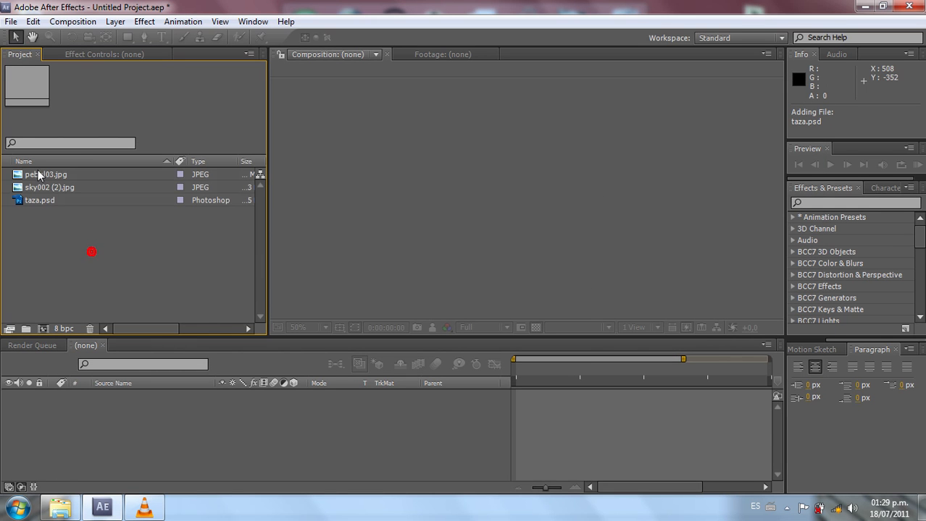
click(52, 221)
Step: Create a new composition using the PAL D1/DV Widescreen Square Pixel preset
click(73, 21)
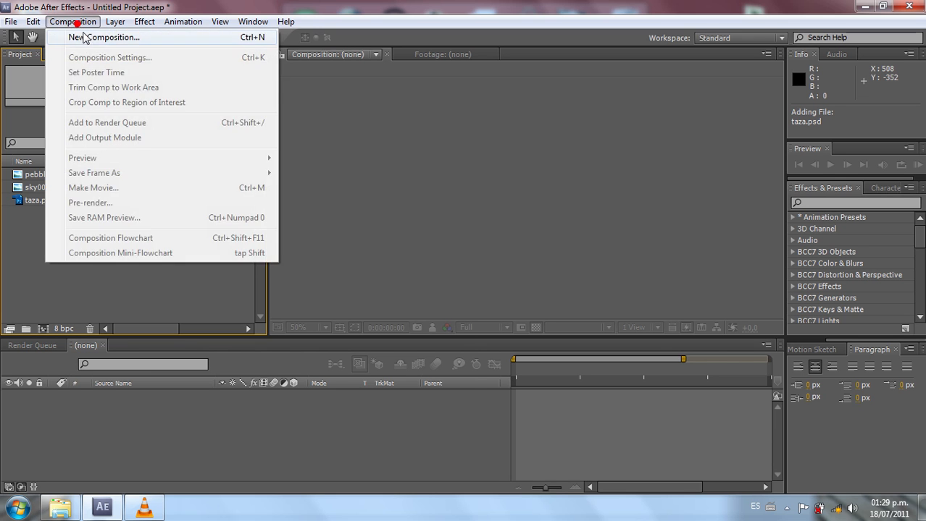
click(87, 39)
double_click(283, 152)
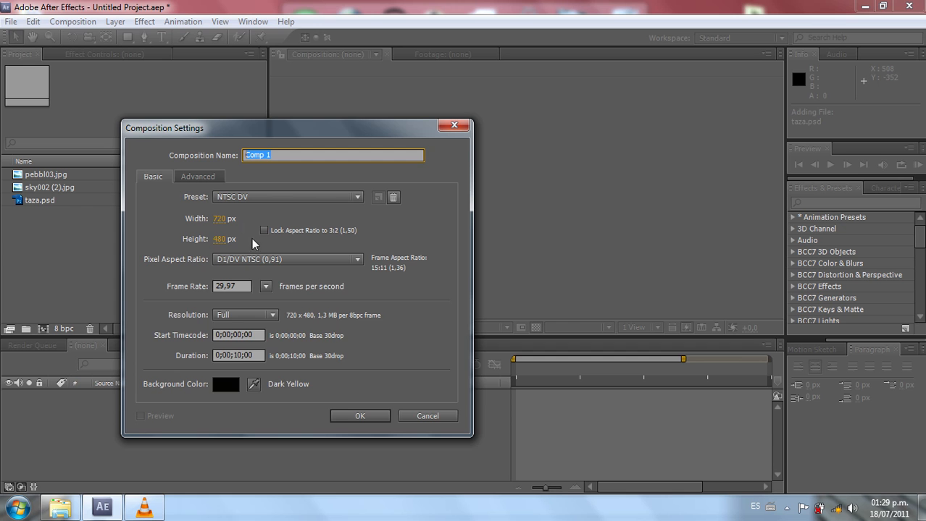
click(298, 259)
click(286, 294)
click(258, 198)
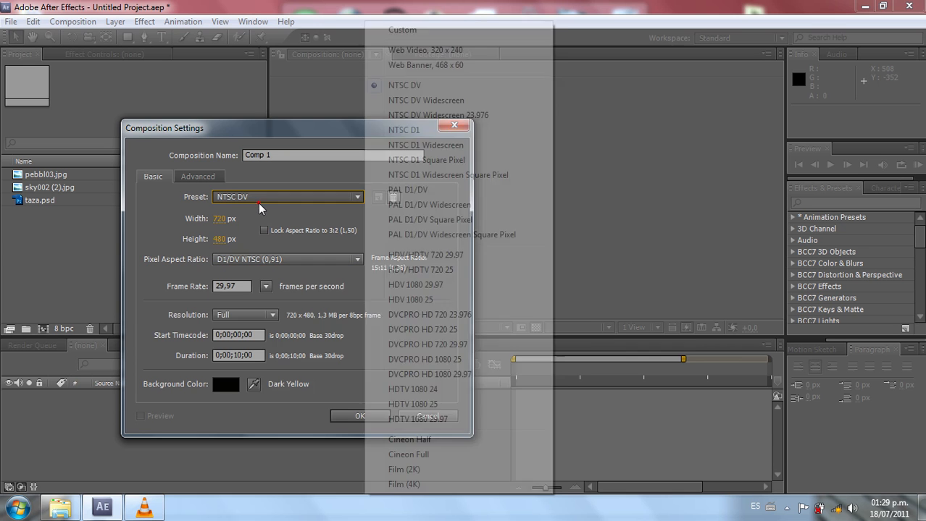
click(433, 236)
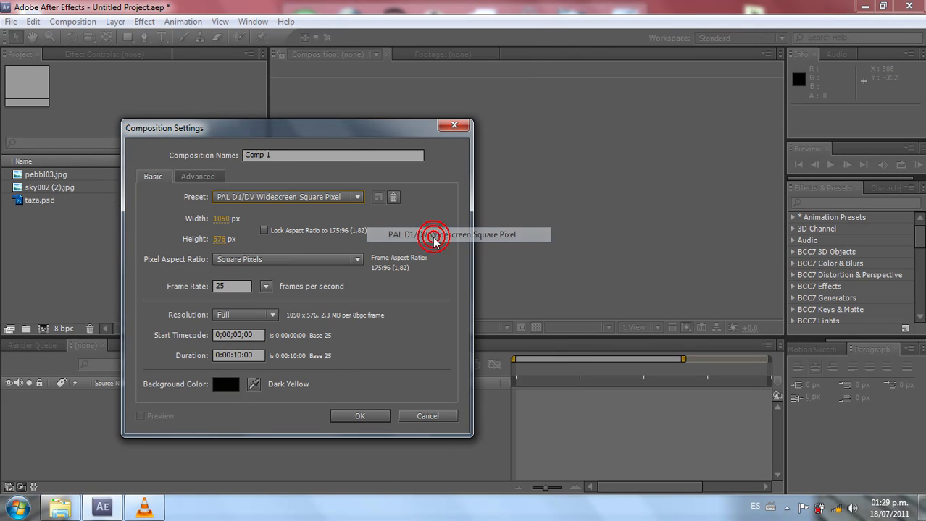
click(239, 356)
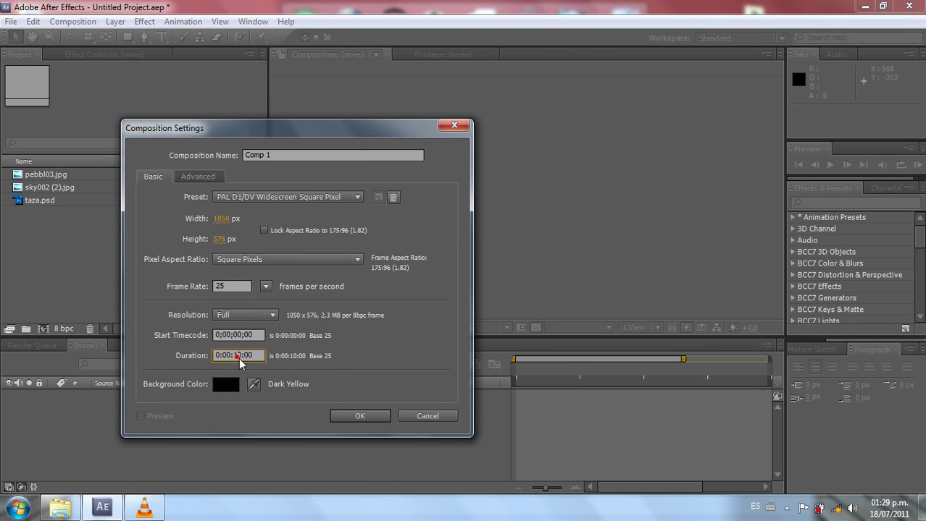
click(362, 419)
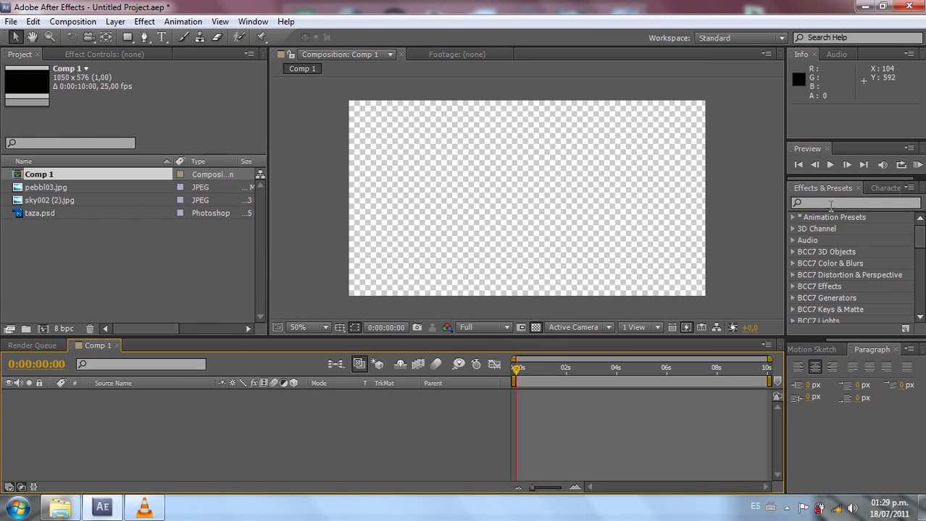
Step: Add a composition-sized solid layer in red, colour C60000
click(115, 21)
click(130, 40)
click(418, 53)
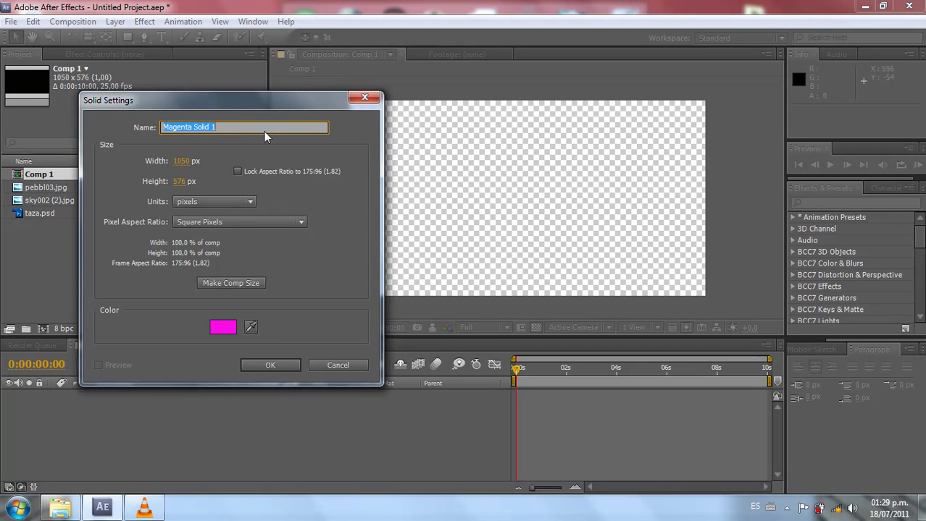
click(232, 328)
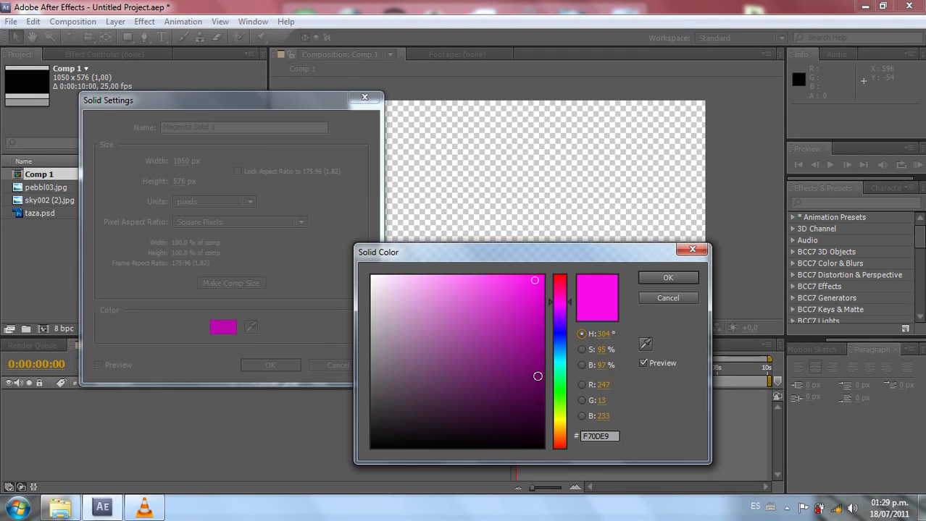
mouse_move(554, 304)
mouse_down()
mouse_move(558, 276)
mouse_move(553, 313)
mouse_up()
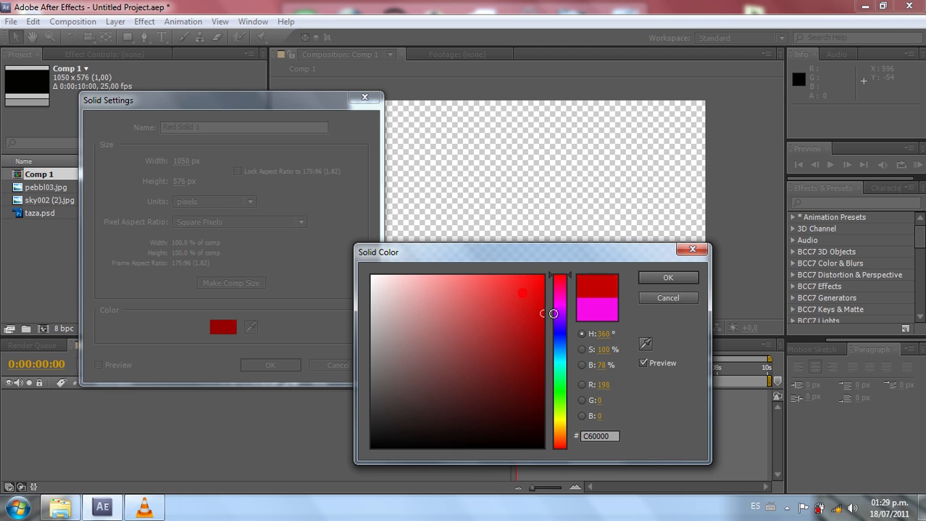
click(665, 284)
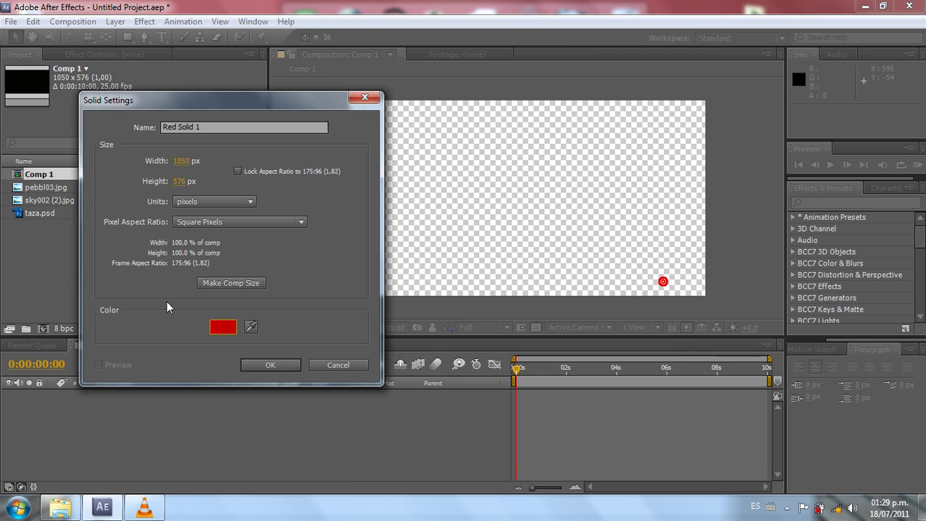
click(269, 365)
Step: Search the effects for "wave" and apply Wave World to the red solid
click(832, 203)
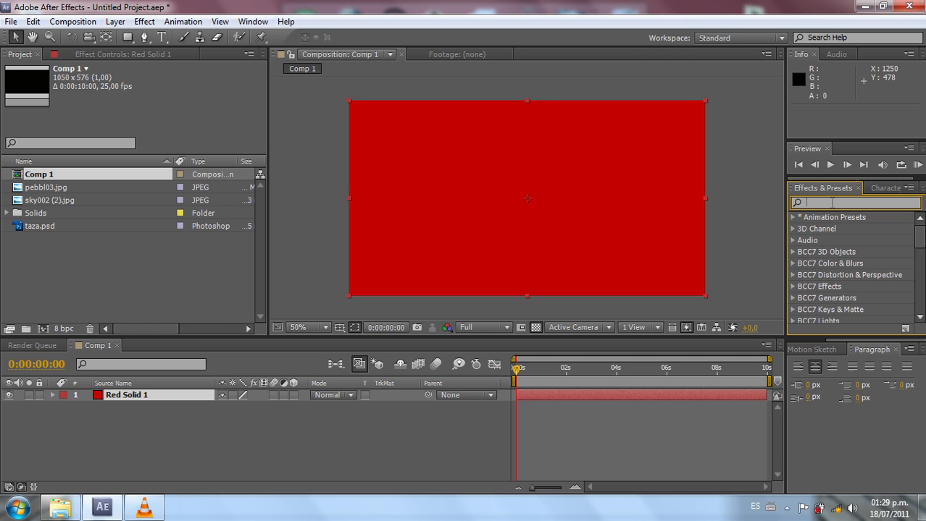
text(w)
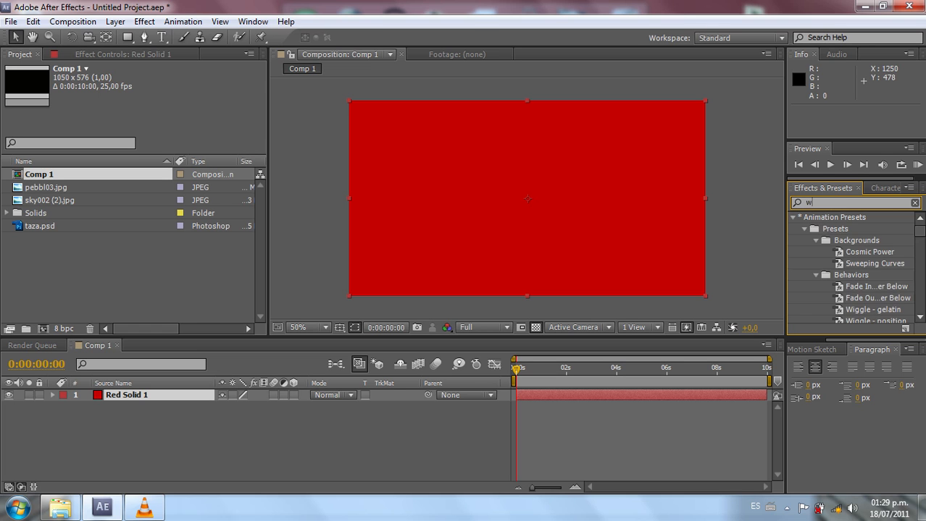
text(ave)
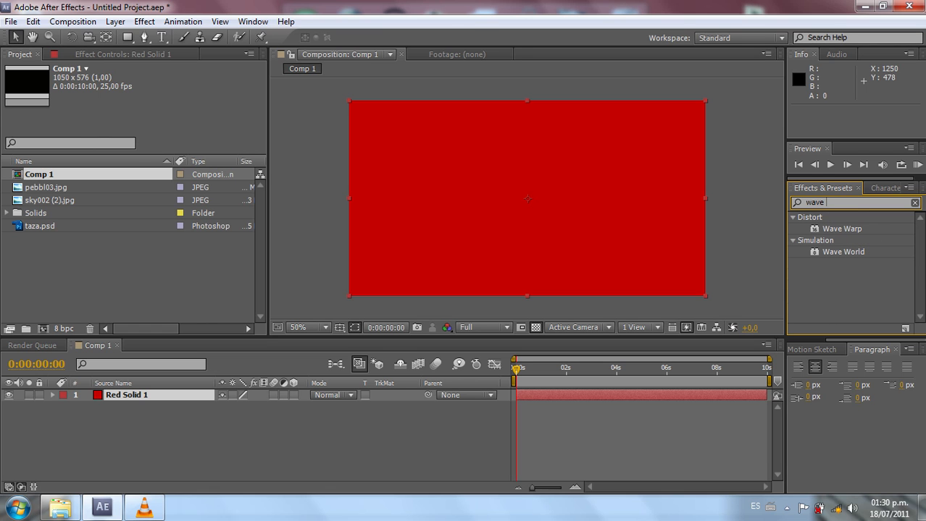
click(878, 253)
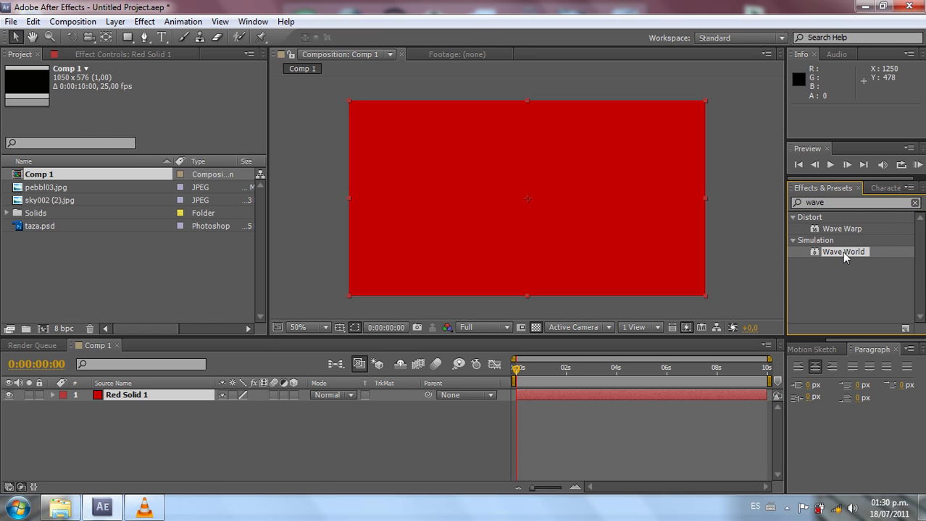
drag(849, 255, 518, 255)
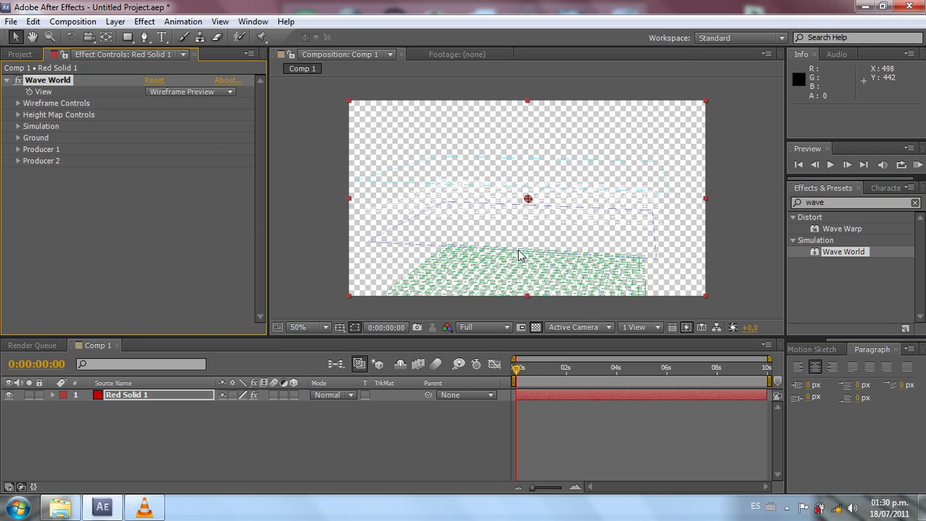
Step: Turn off the transparency grid, enlarge the composition viewer and scrub the timeline to 0:00:03:18 to preview the wireframe waves
click(536, 327)
drag(517, 373, 579, 381)
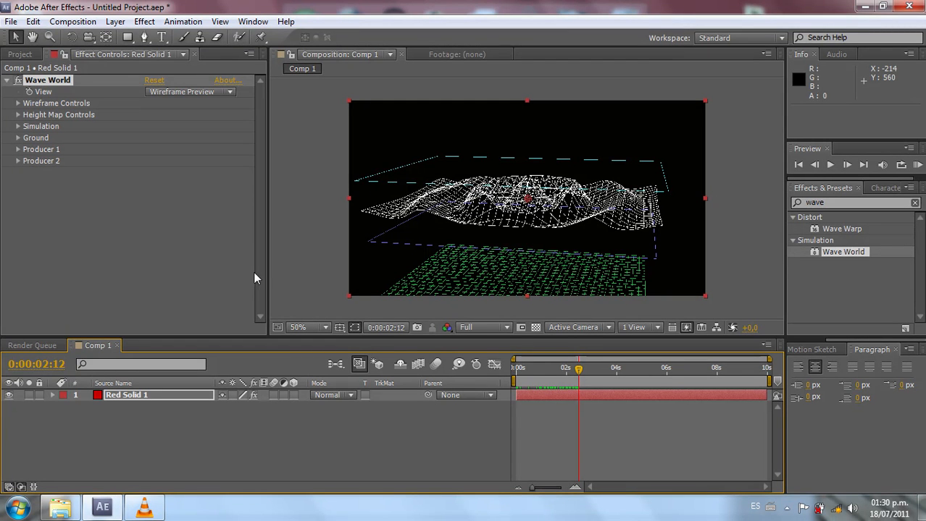
drag(266, 272, 248, 275)
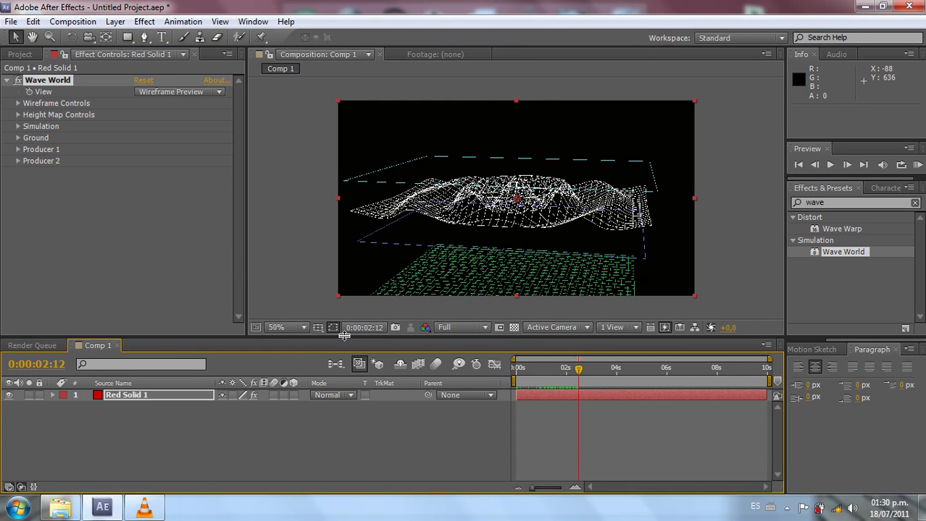
drag(345, 338, 406, 369)
drag(579, 397, 611, 400)
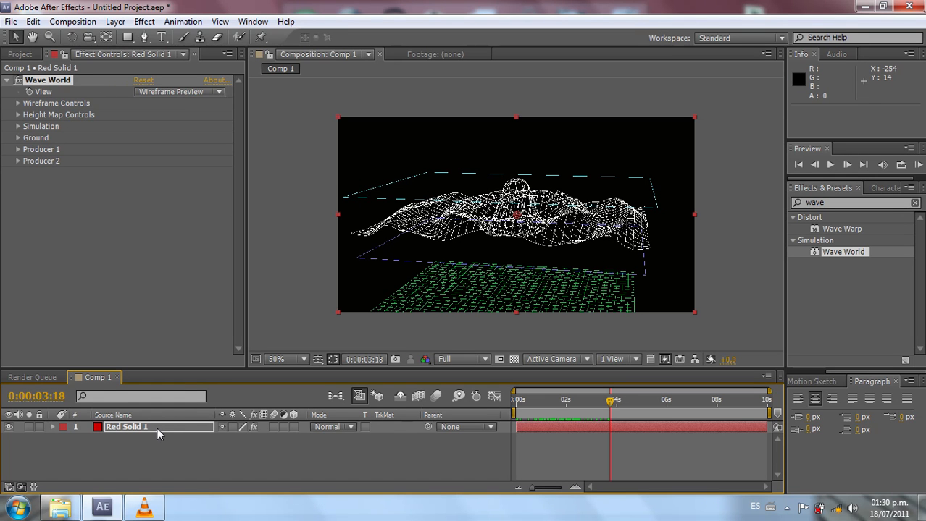
Step: Examine the waves in Wave World's Height Map view while scrubbing to 0:00:03:21, and return to Wireframe Preview
click(175, 92)
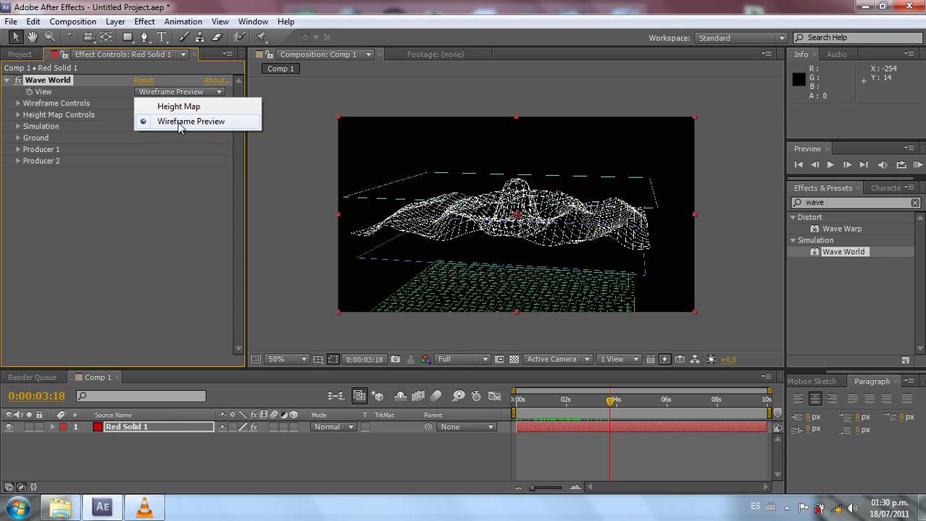
click(176, 107)
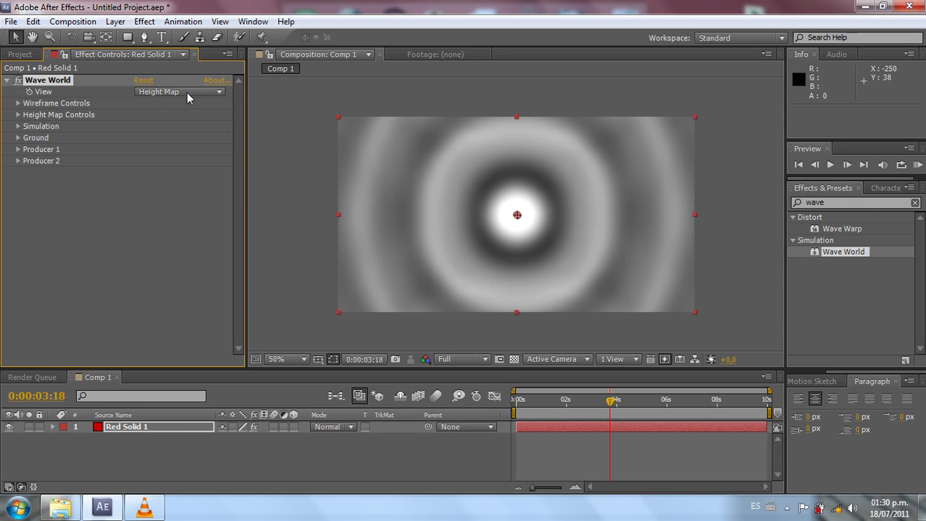
mouse_move(627, 407)
mouse_down()
mouse_move(585, 404)
mouse_move(612, 404)
mouse_up()
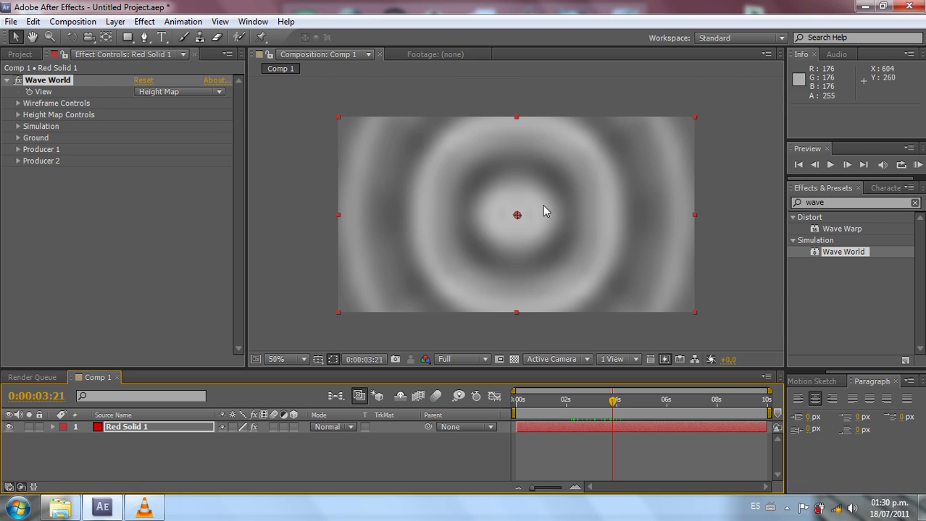
click(199, 93)
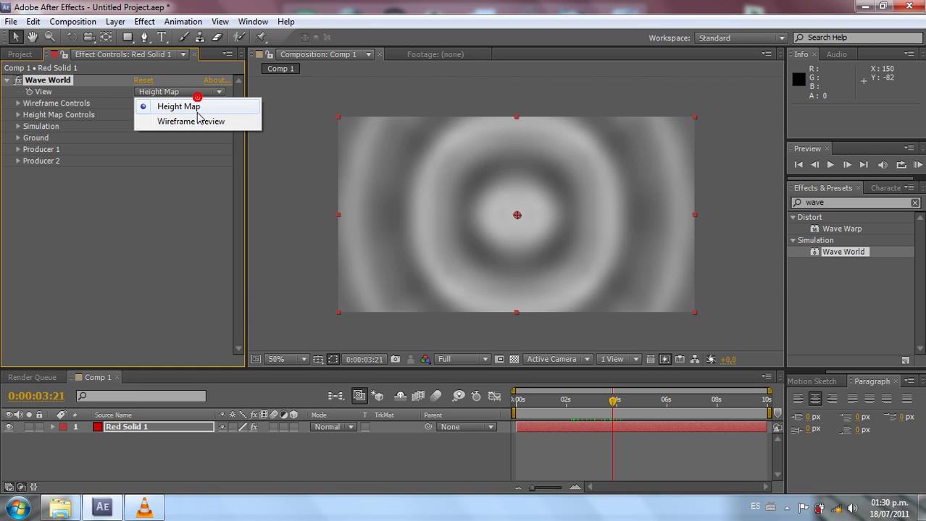
click(196, 121)
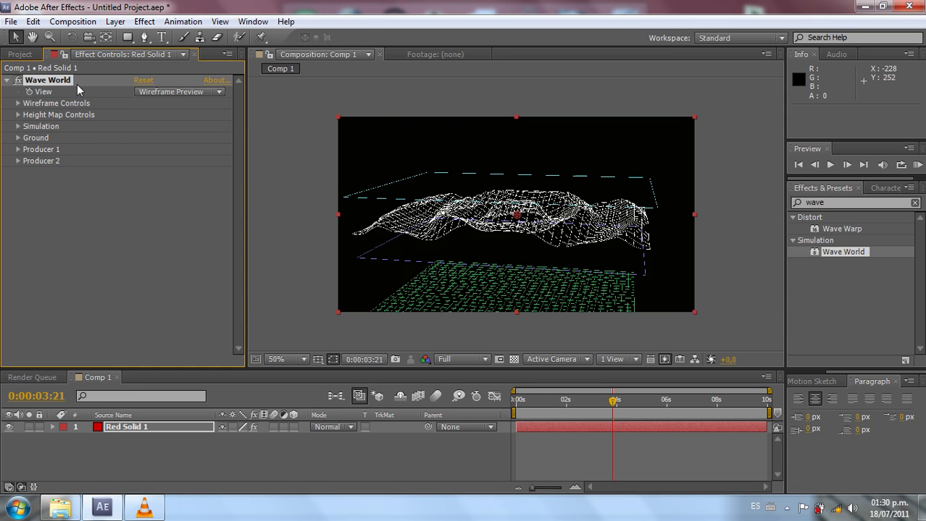
Step: Try different horizontal rotation, vertical rotation and vertical scale values in Wave World's Wireframe Controls, and reset the effect
click(18, 103)
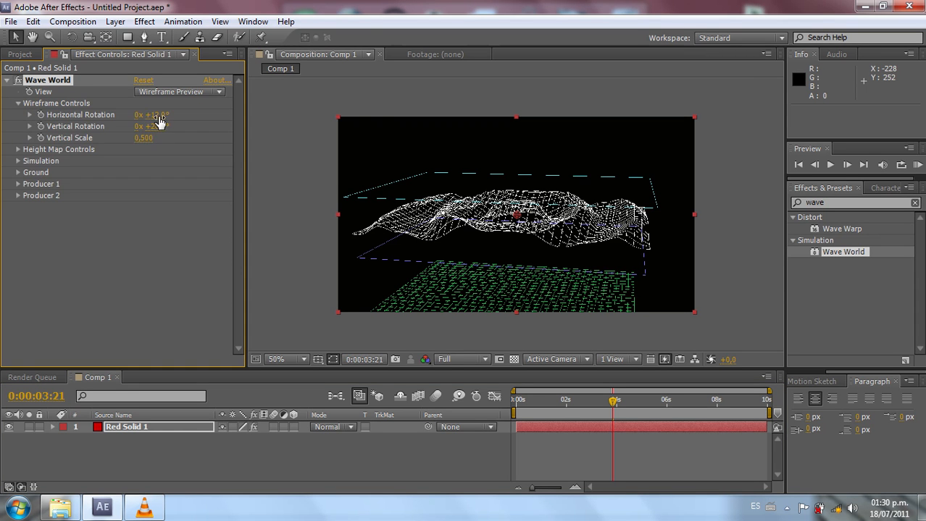
drag(159, 115, 133, 147)
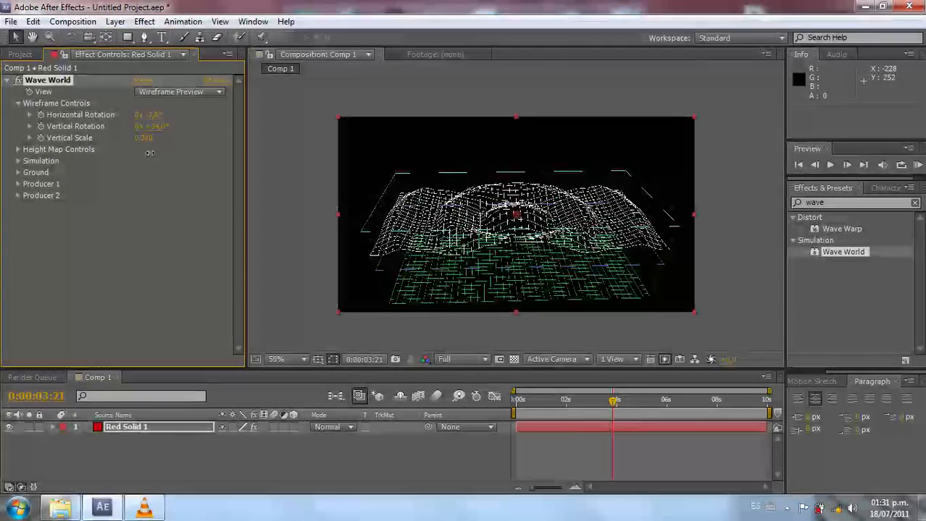
click(143, 81)
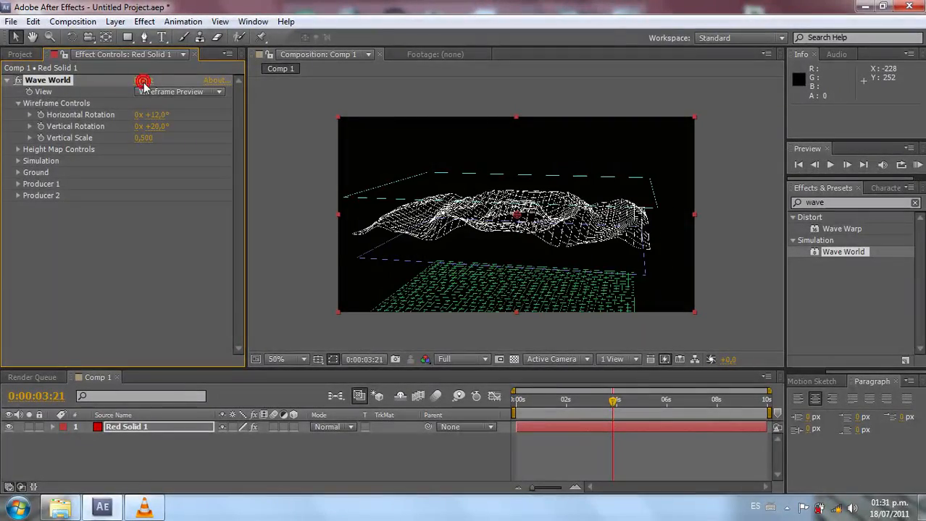
Step: Try a brightness of 0,560 and contrast of 0,430 in Wave World's Height Map view, and reset the effect
click(18, 149)
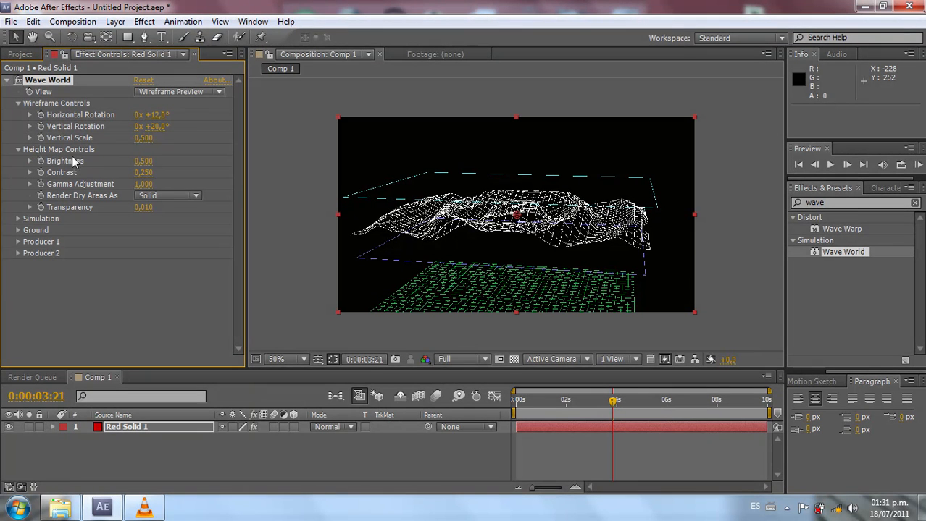
click(201, 95)
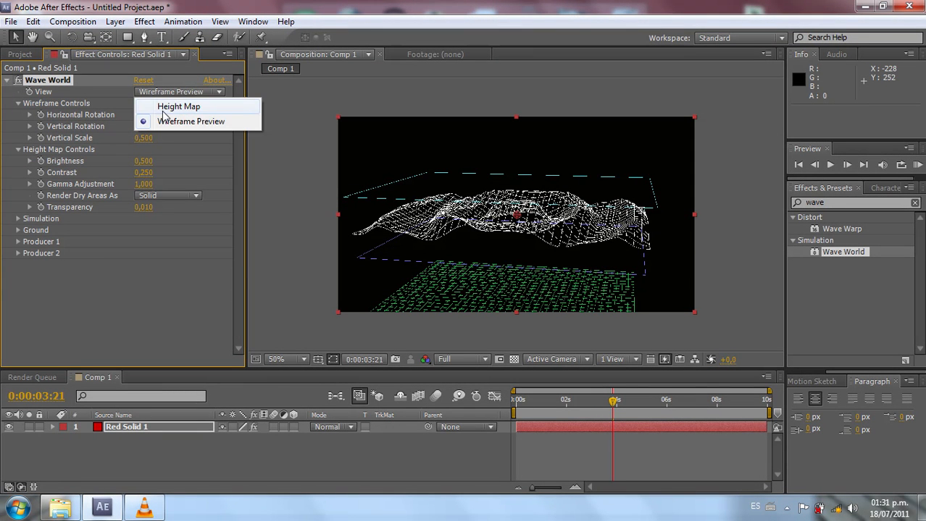
click(166, 107)
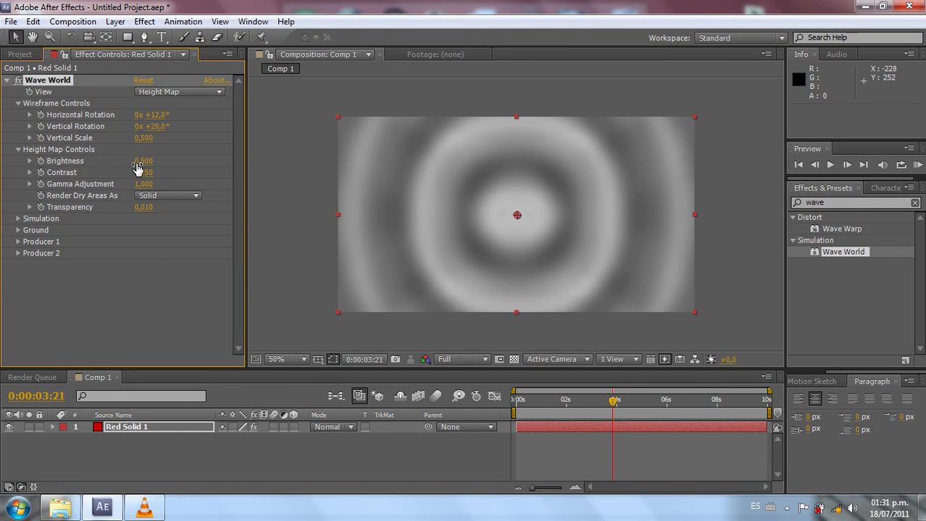
drag(144, 166, 171, 181)
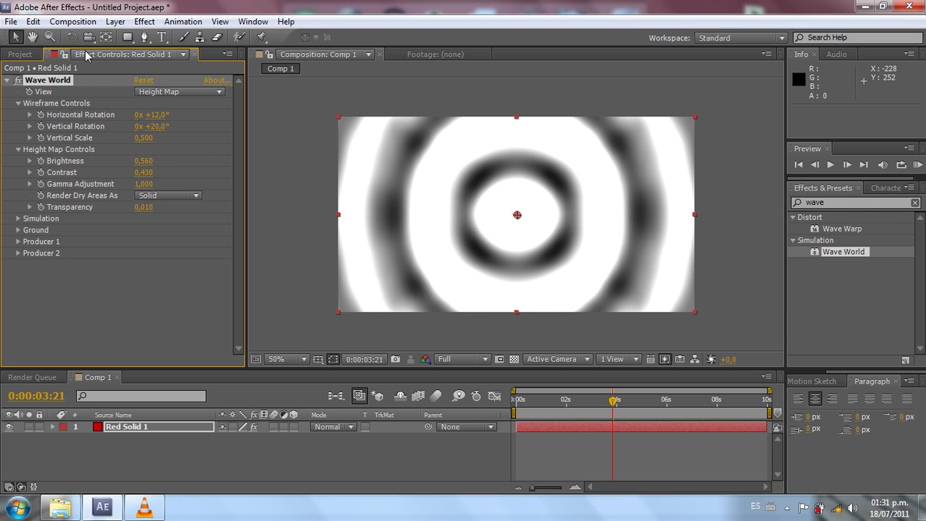
click(143, 82)
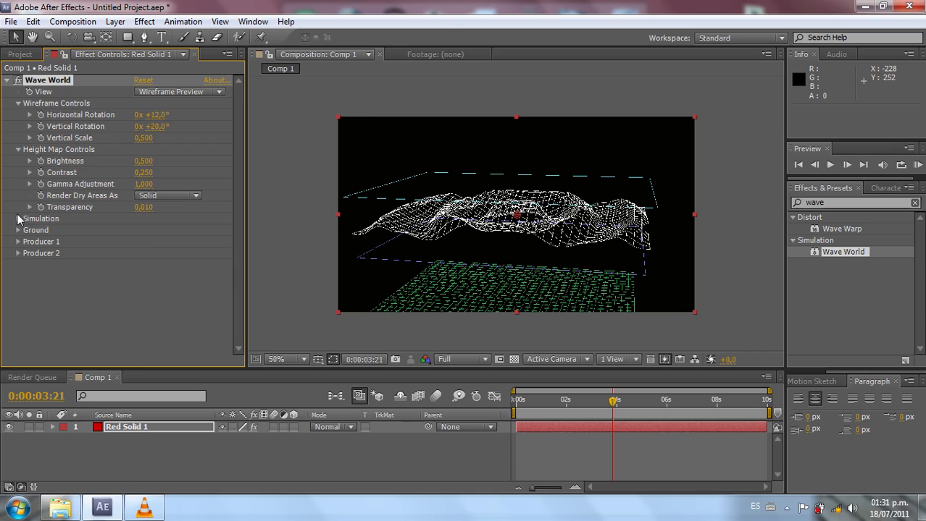
Step: Try a grid resolution of 183 in Wave World's Simulation settings, and restore it to 40
click(18, 219)
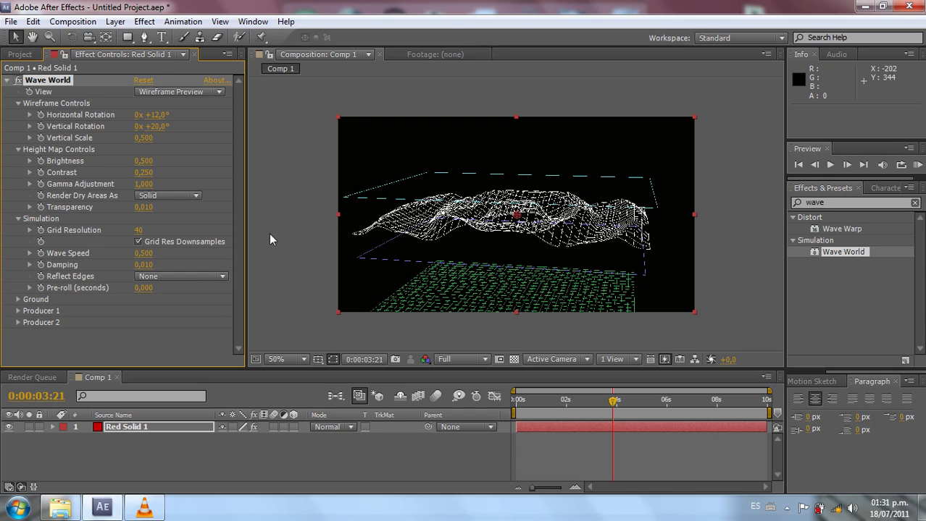
drag(138, 232, 407, 163)
key(period)
key(period)
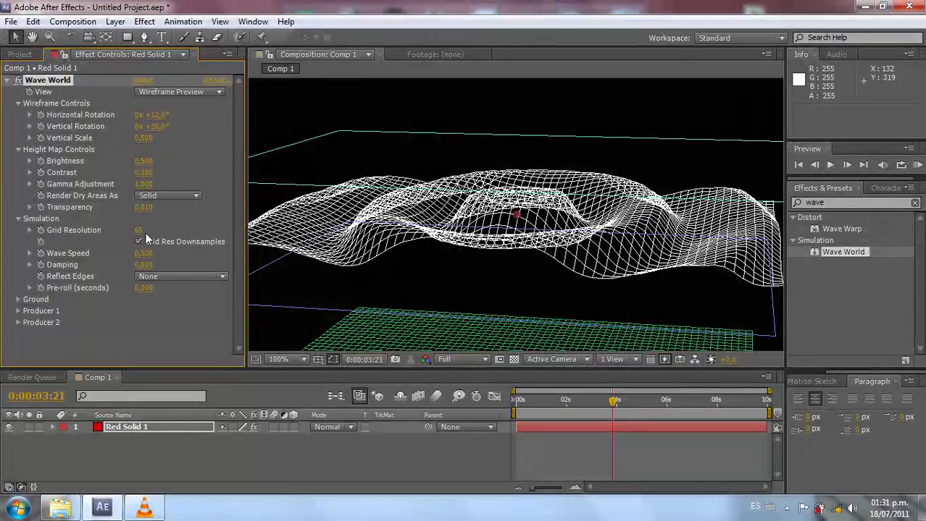
click(138, 241)
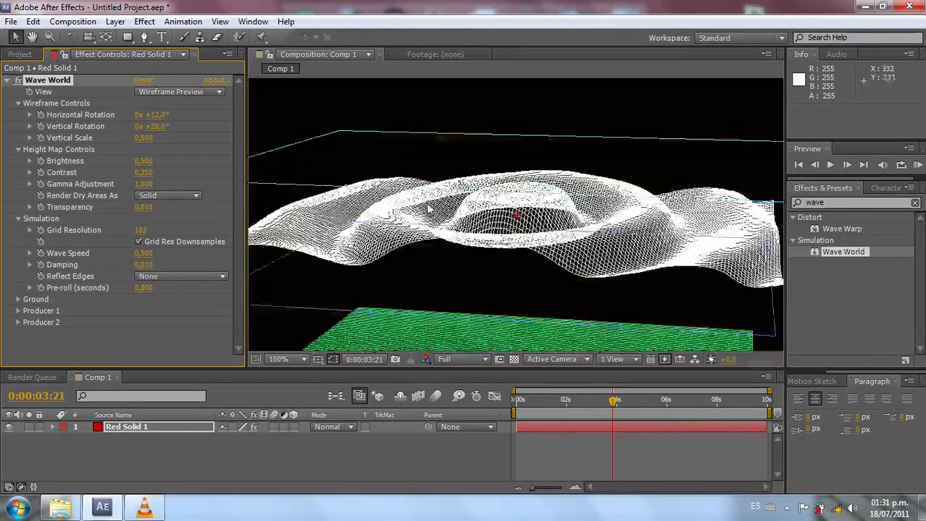
click(139, 241)
click(142, 231)
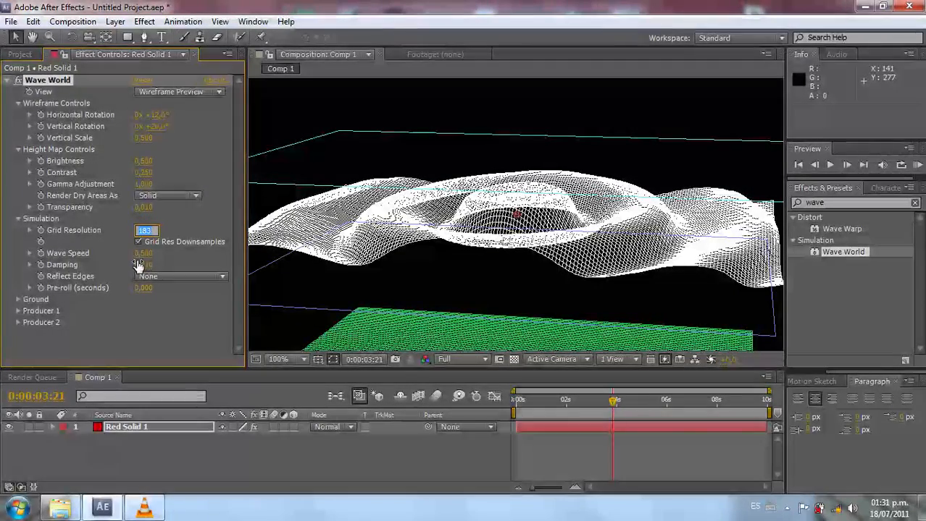
text(40)
key(Return)
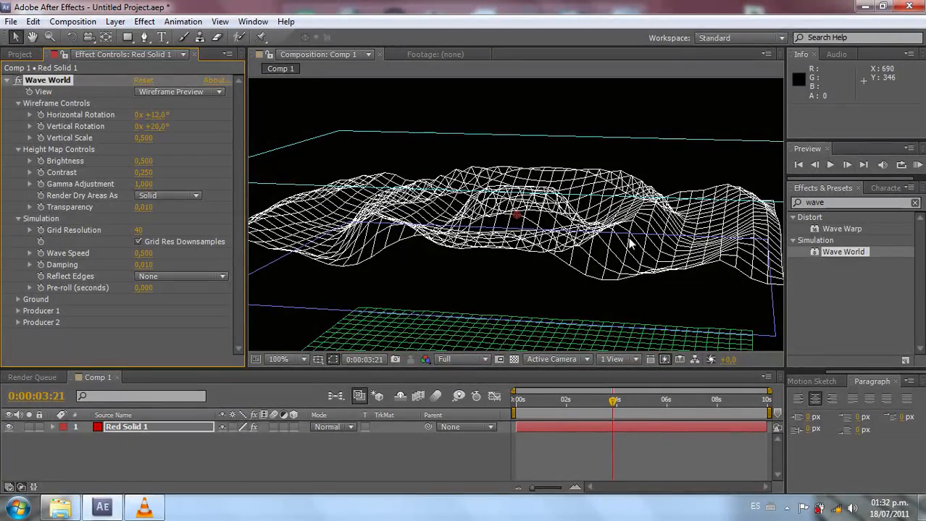
Step: Try a grid resolution of 384 for the wave mesh, and lower it to 50
drag(141, 233, 385, 243)
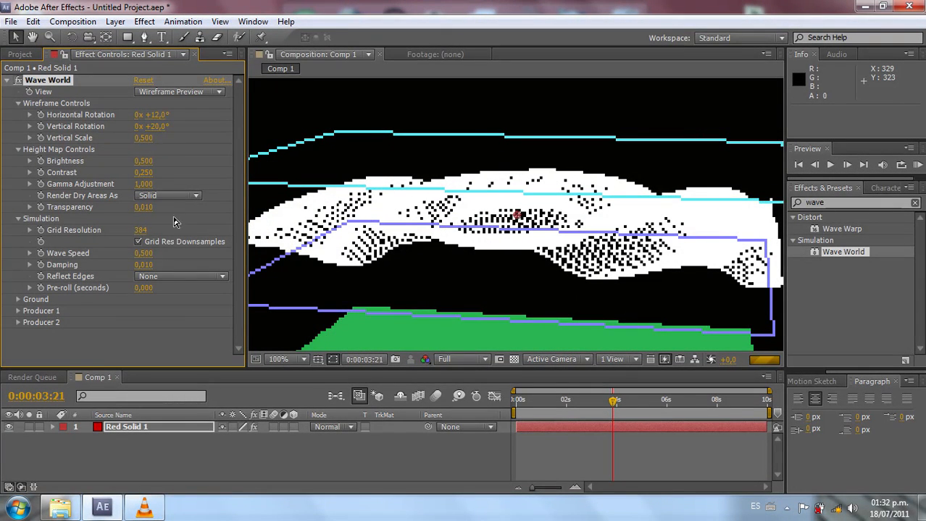
click(139, 231)
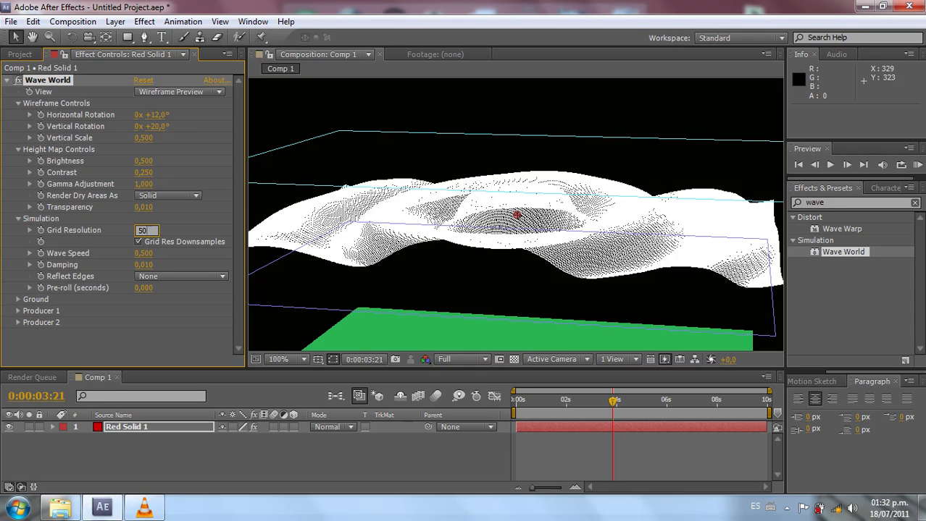
text(50)
key(Return)
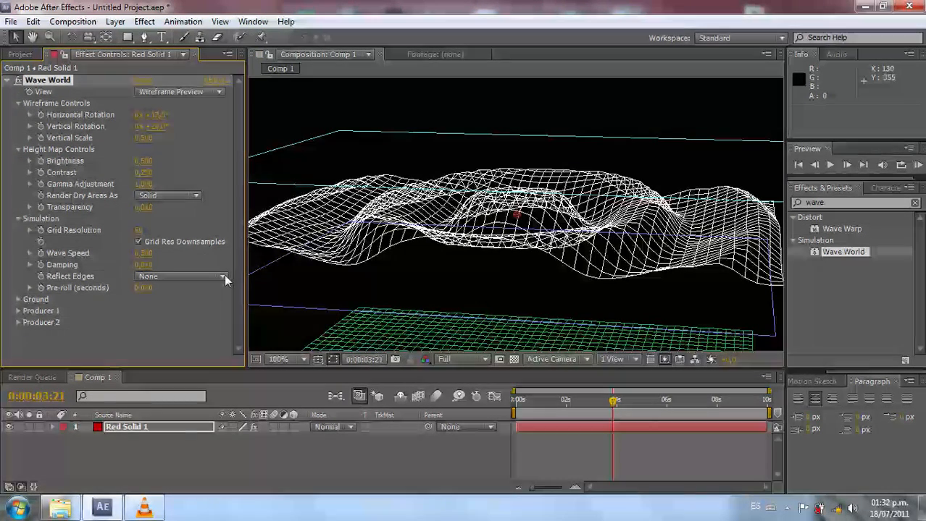
Step: Try different height and wave strength values in Wave World's Ground settings, and reset the effect
click(18, 300)
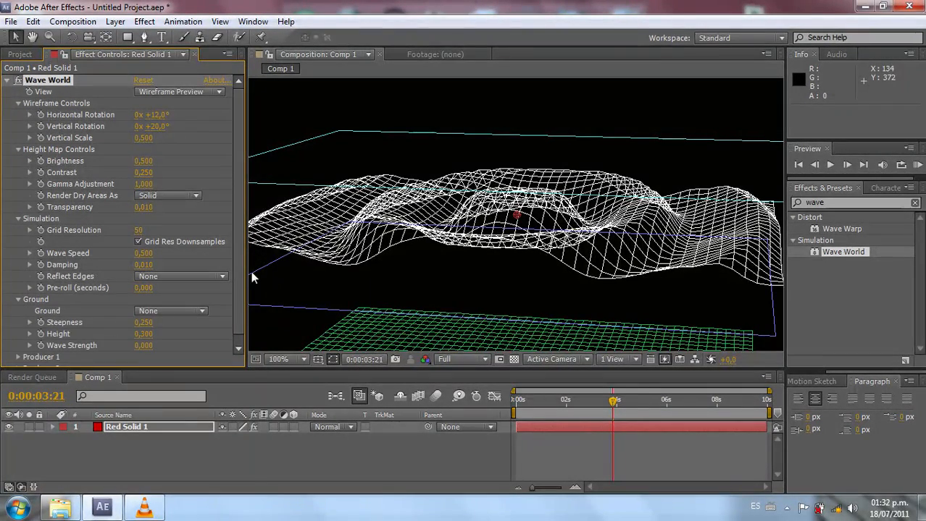
scroll(230, 289, down, 1)
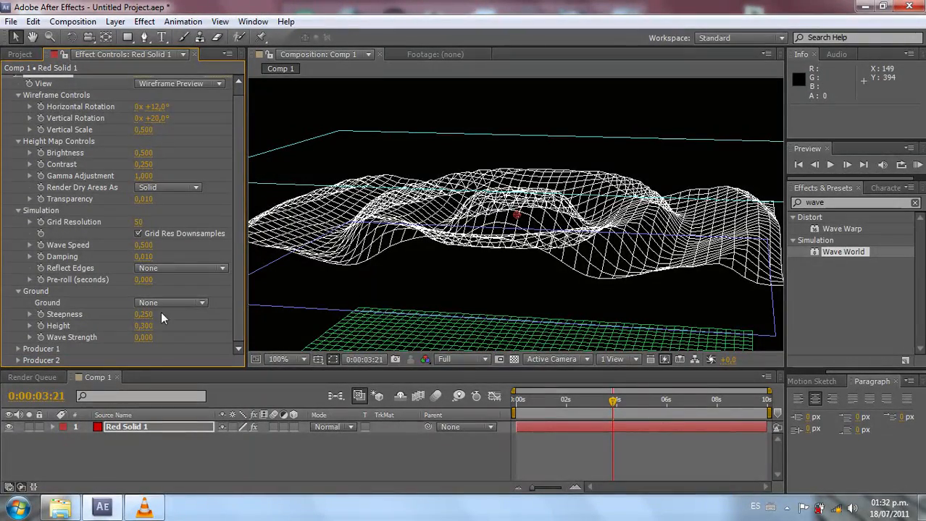
drag(146, 325, 163, 341)
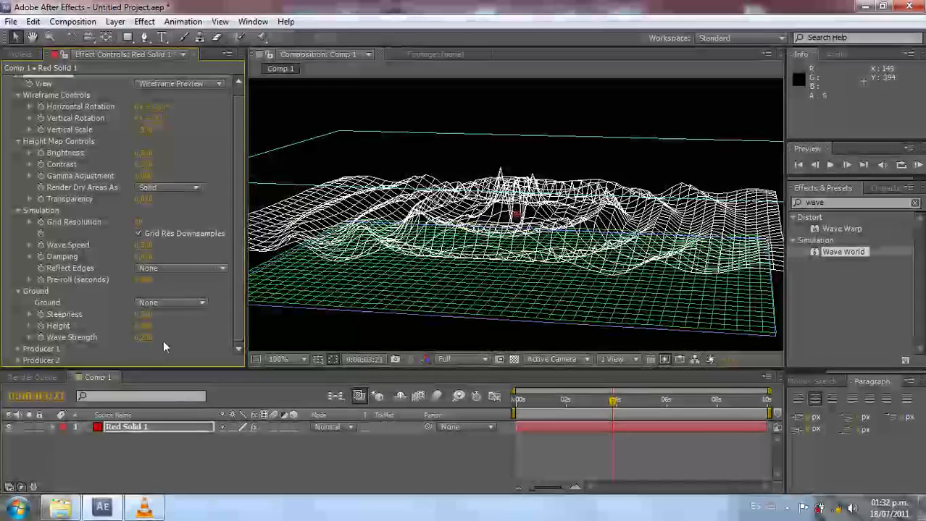
scroll(236, 185, up, 1)
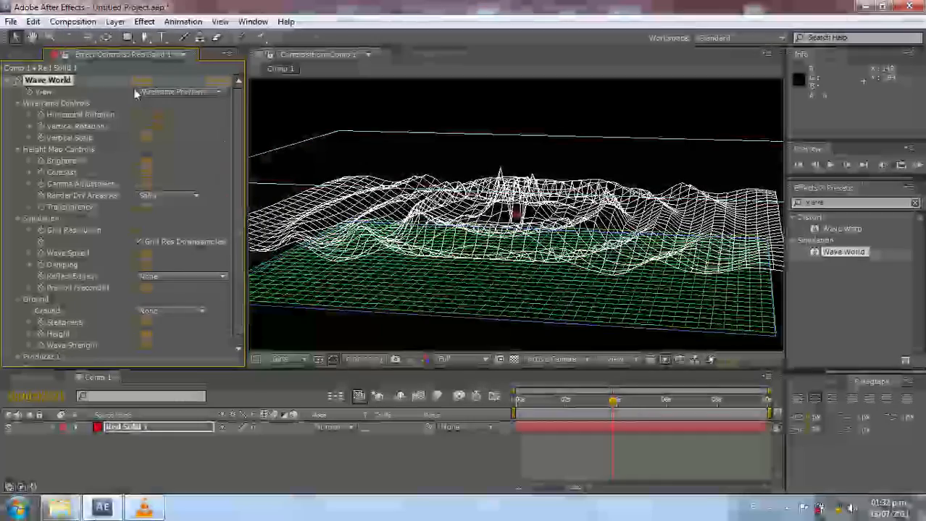
click(139, 93)
click(143, 81)
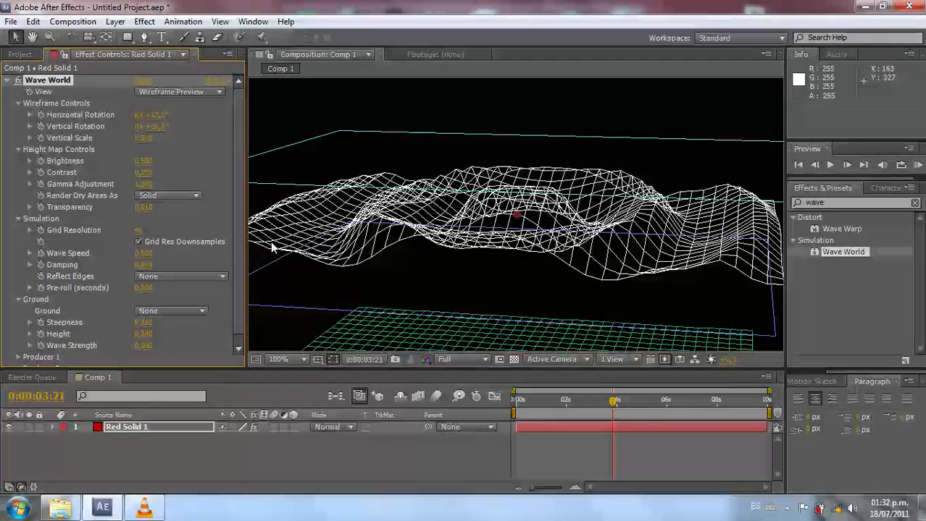
Step: Try moving Producer 1's position in the composition to 595,0, 347,0
scroll(239, 340, down, 1)
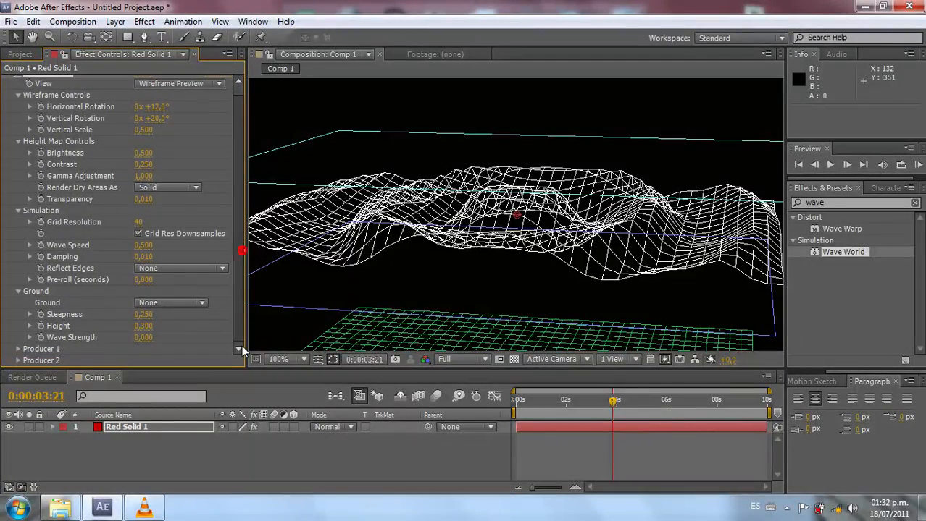
click(19, 349)
scroll(22, 351, down, 3)
scroll(243, 303, down, 1)
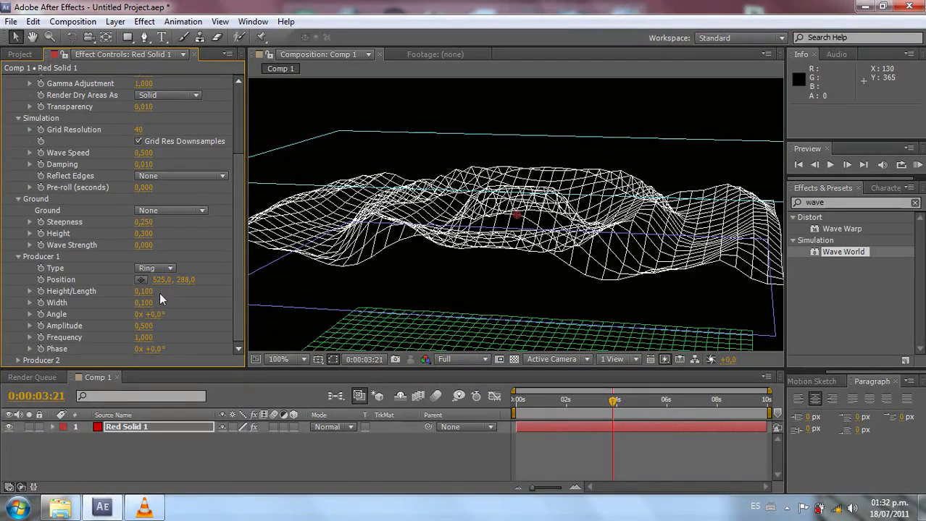
click(141, 280)
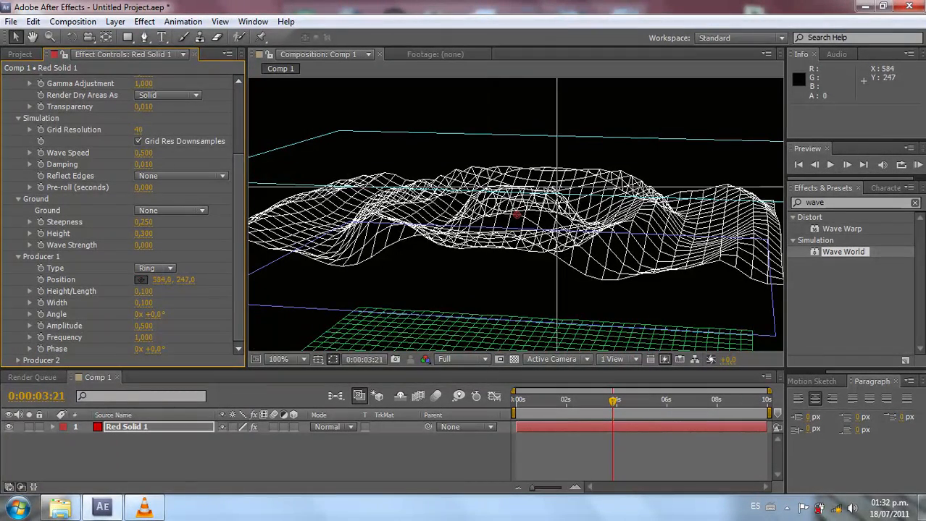
click(381, 207)
drag(608, 231, 565, 250)
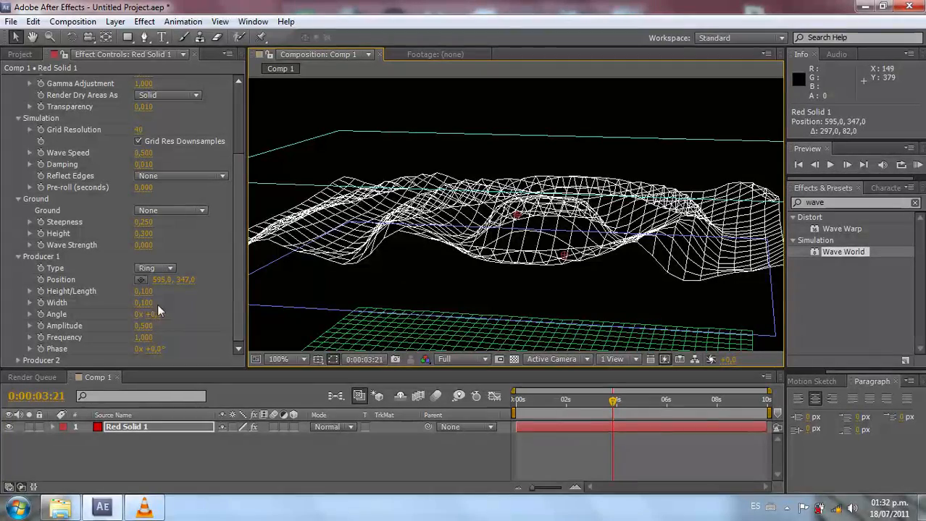
Step: Try different width, angle, amplitude and frequency values for Producer 1, and reset the effect
mouse_move(147, 310)
mouse_down()
mouse_move(185, 336)
mouse_move(148, 340)
mouse_move(207, 349)
mouse_up()
click(141, 339)
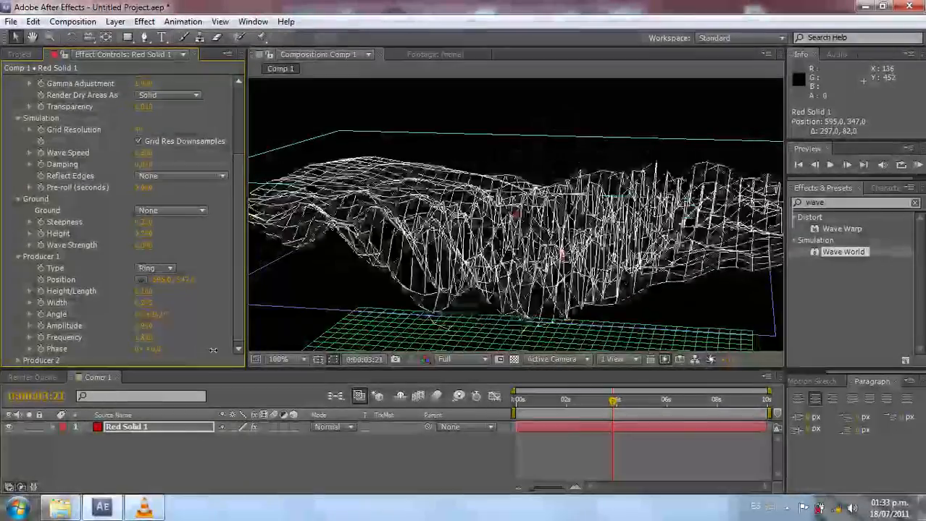
scroll(235, 319, up, 5)
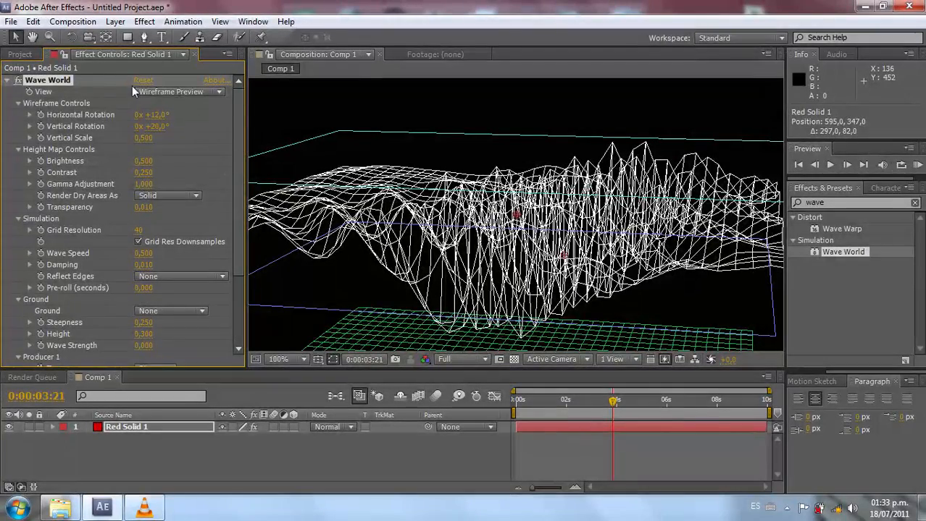
click(143, 82)
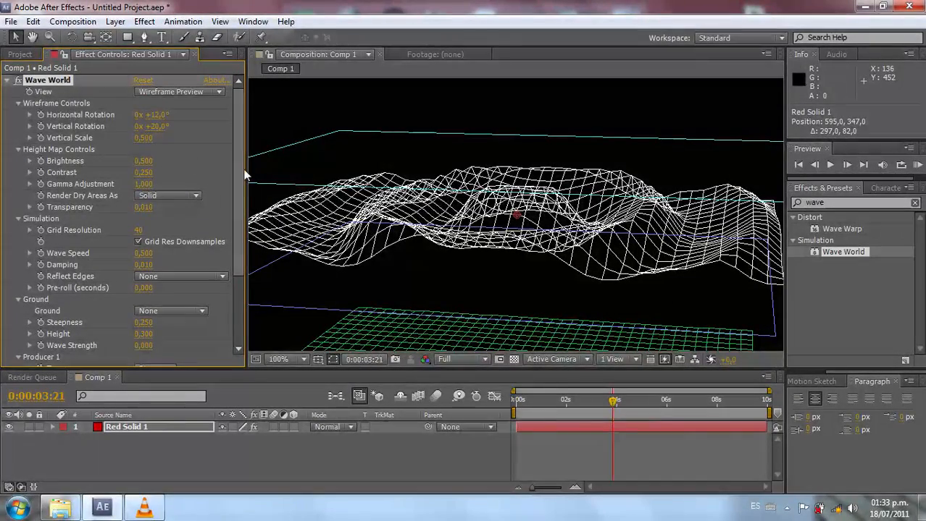
Step: Widen the composition viewer, and set Wave World's horizontal rotation to +9,0° and vertical rotation to +33,0°
drag(248, 174, 217, 167)
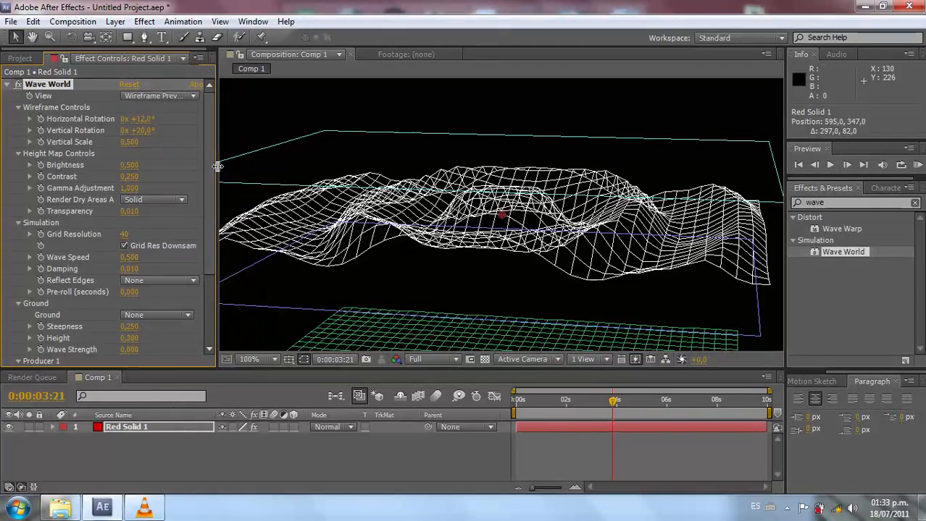
click(161, 427)
mouse_move(210, 150)
mouse_down()
mouse_move(212, 169)
mouse_move(203, 166)
mouse_move(205, 149)
mouse_up()
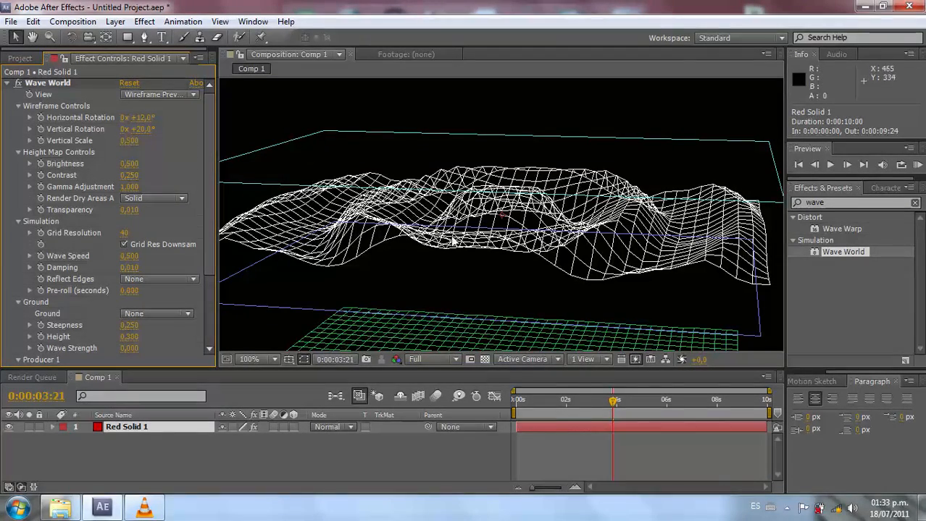
drag(141, 118, 153, 130)
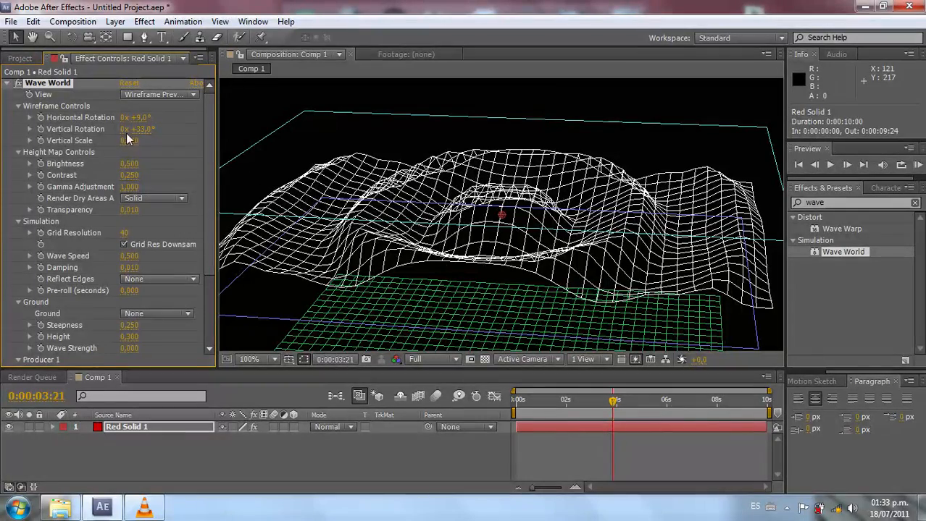
drag(211, 171, 207, 101)
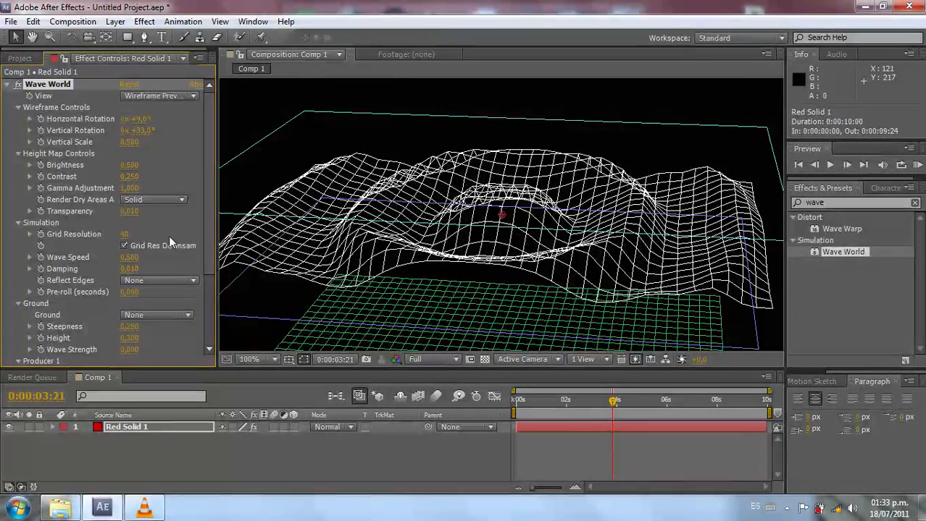
Step: Set Wave World's grid resolution to 252 and its ground height to 0,220
click(124, 245)
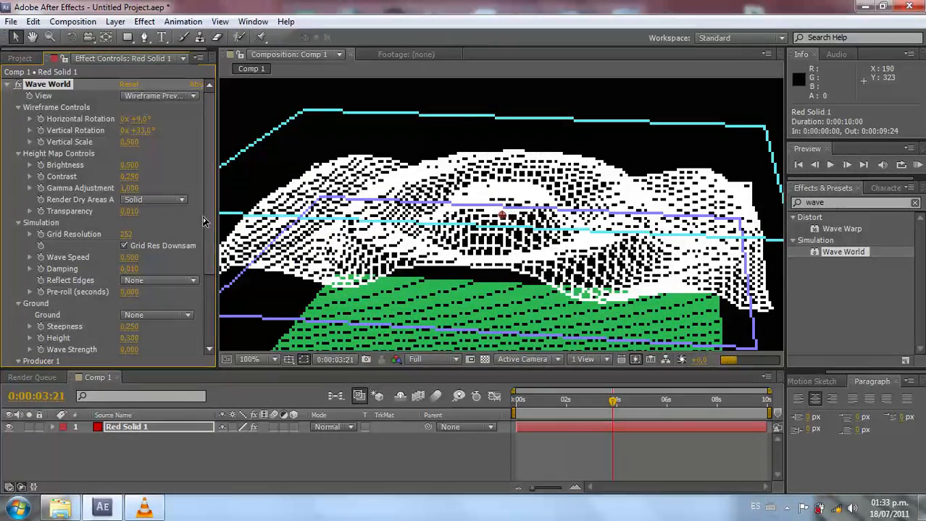
drag(212, 222, 224, 287)
drag(129, 242, 130, 247)
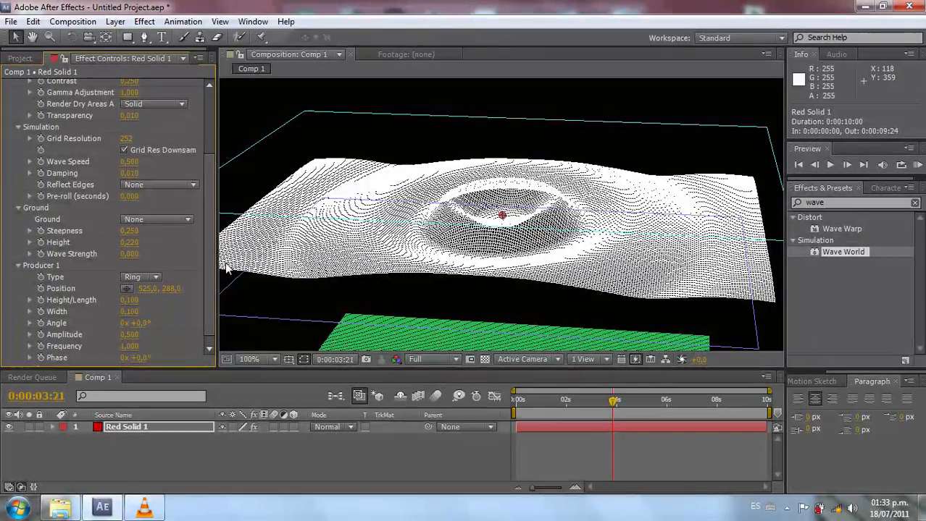
Step: Review the Wave World settings and scrub the timeline to 0:00:02:16 and 0:00:04:03 to preview the waves
scroll(212, 212, up, 3)
scroll(211, 208, up, 1)
scroll(211, 246, down, 4)
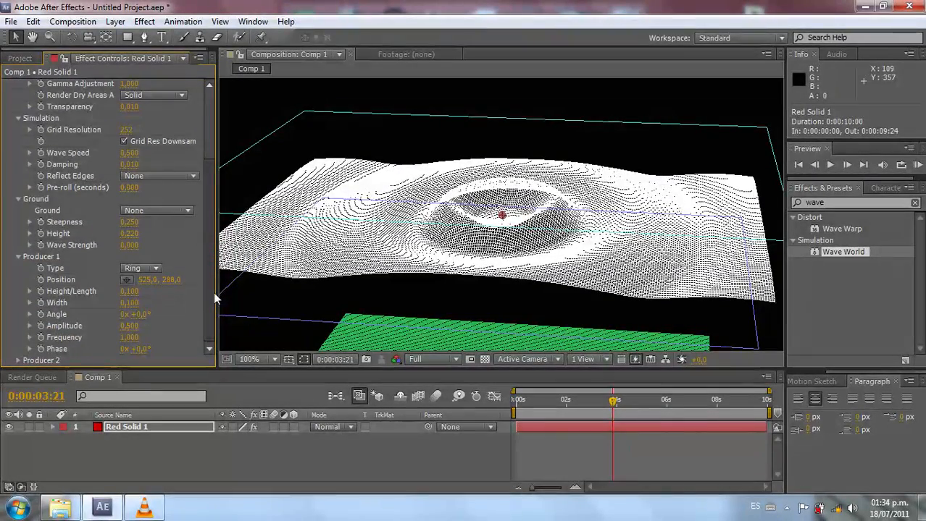
scroll(212, 174, up, 4)
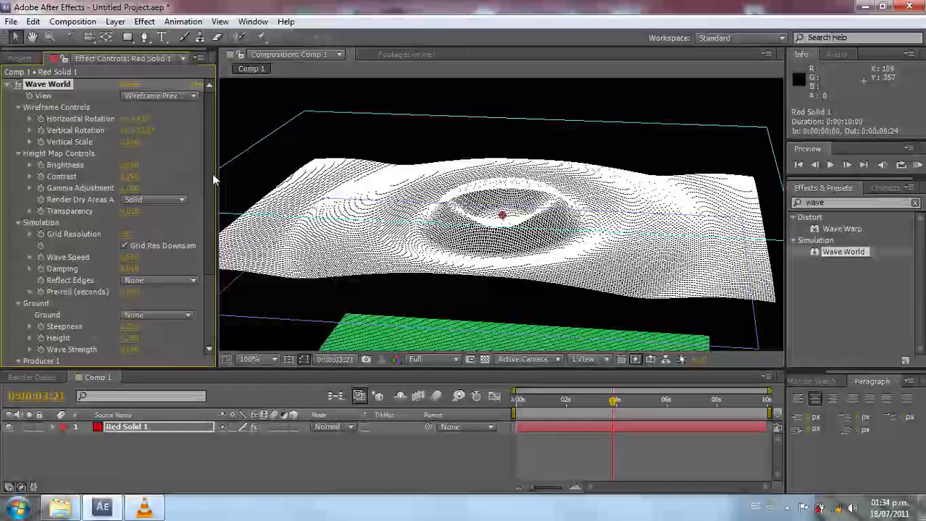
mouse_move(599, 418)
mouse_down()
mouse_move(522, 420)
mouse_move(583, 422)
mouse_up()
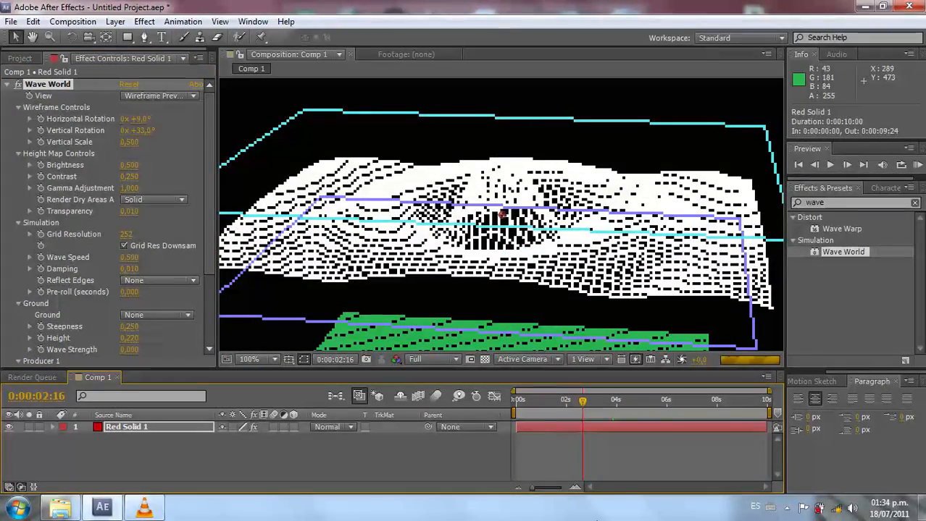
drag(590, 409, 625, 432)
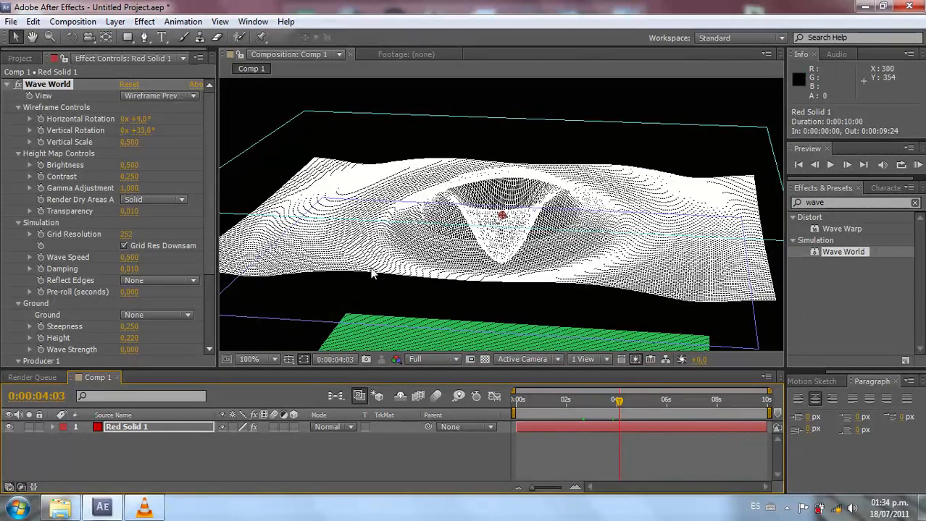
Step: Try an amplitude of 0,260 for Producer 1, and scrub to 0:00:05:03 to preview the waves
click(212, 241)
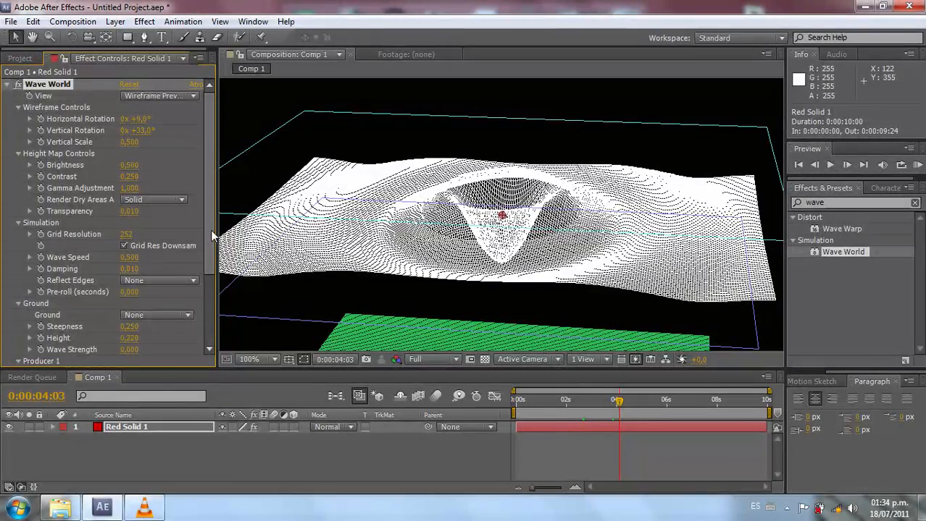
scroll(145, 239, down, 3)
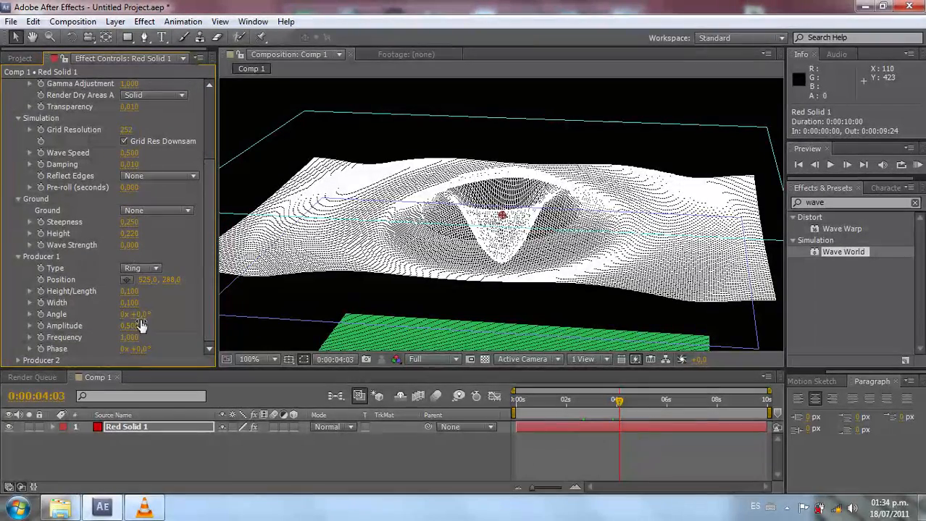
drag(130, 326, 117, 327)
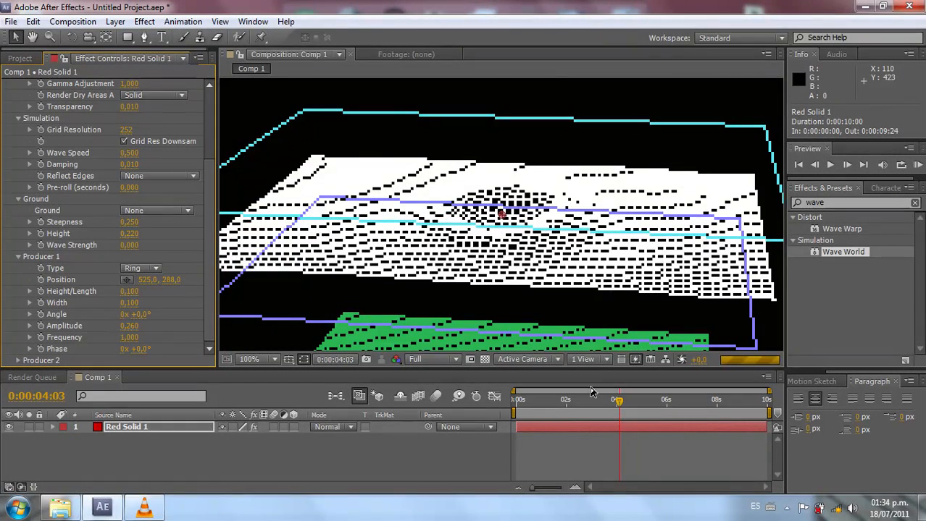
drag(596, 403, 647, 414)
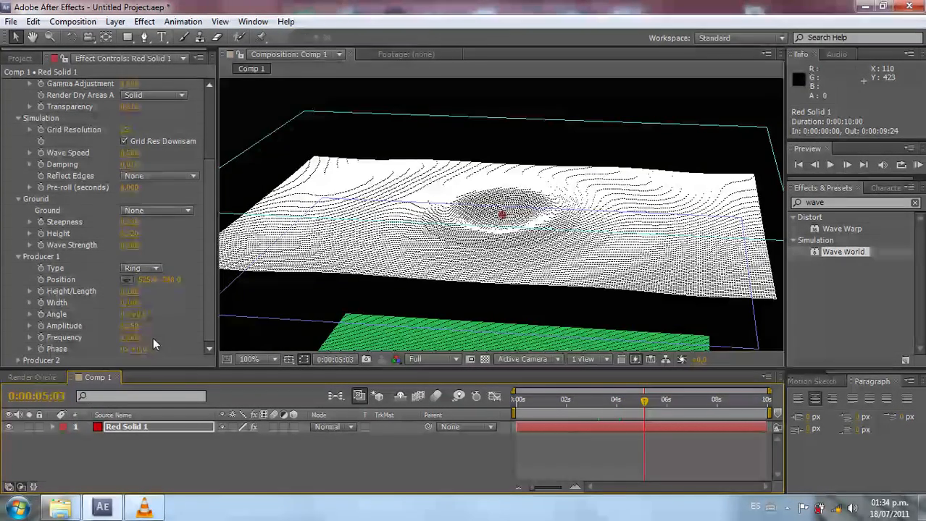
Step: Set Producer 1's amplitude to 5,000
click(132, 327)
text(50)
key(Return)
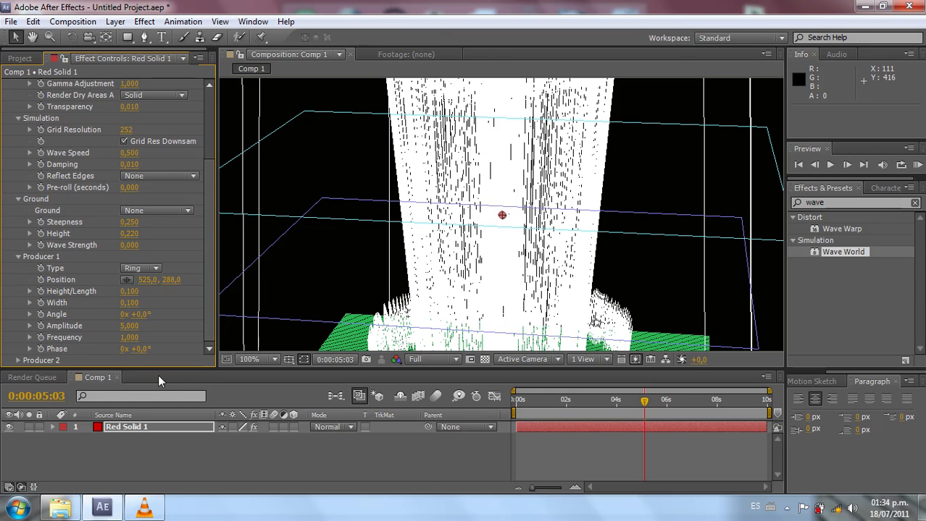
Step: Set Producer 1's amplitude to 0,350 and scrub the timeline to 0:00:03:23 to preview the waves
click(129, 326)
text(0,5)
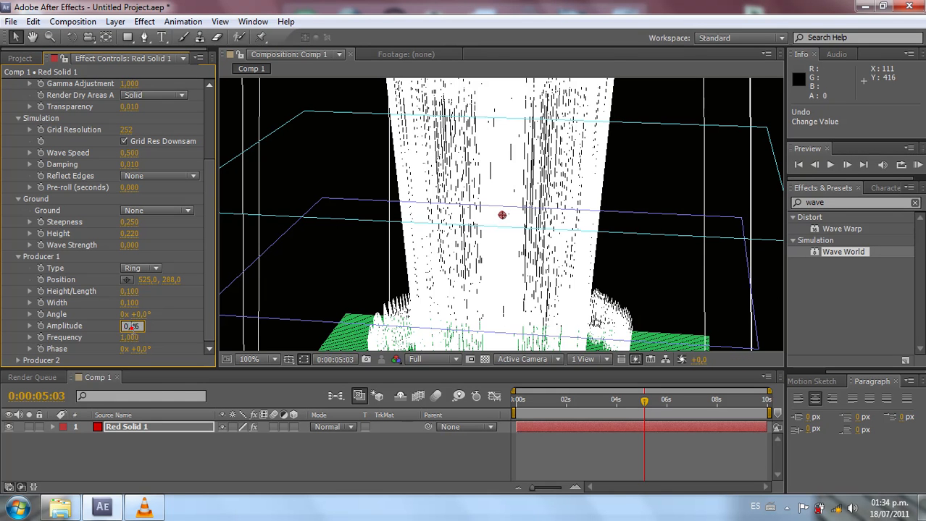
key(Return)
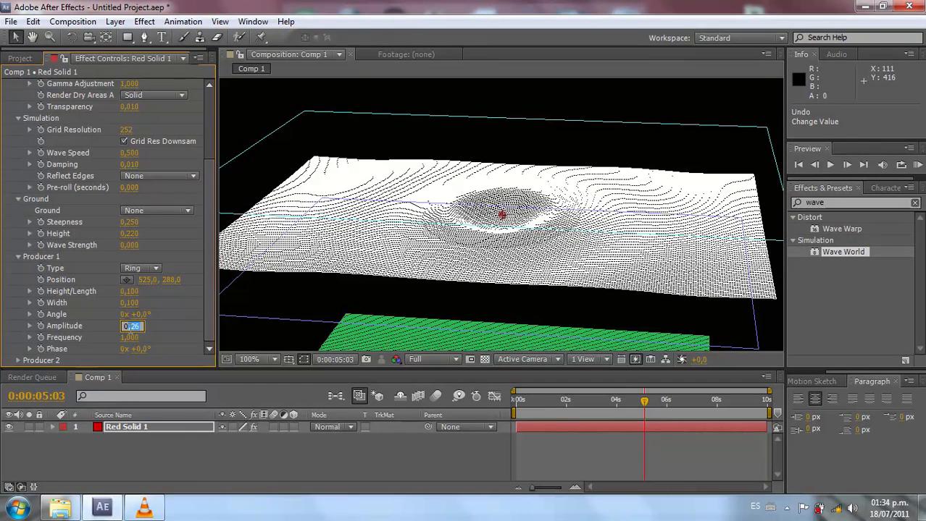
text(0,)
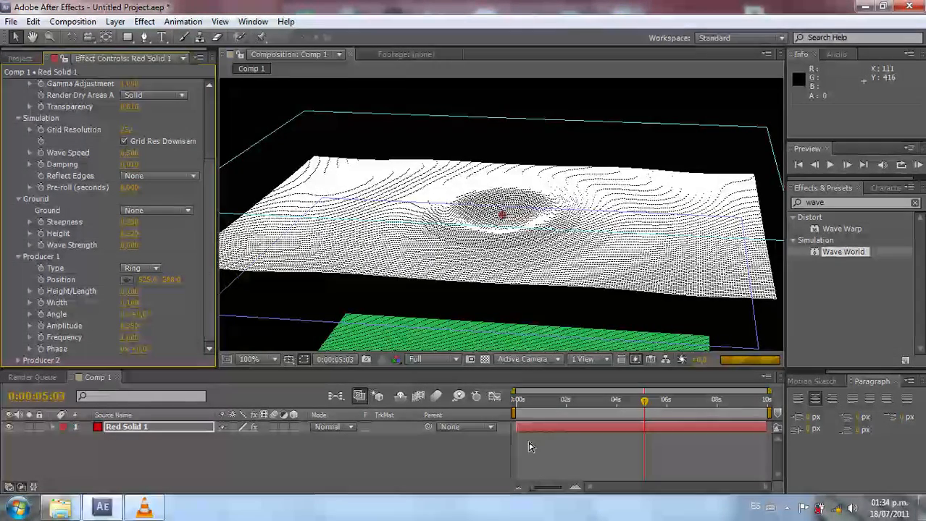
drag(578, 400, 614, 400)
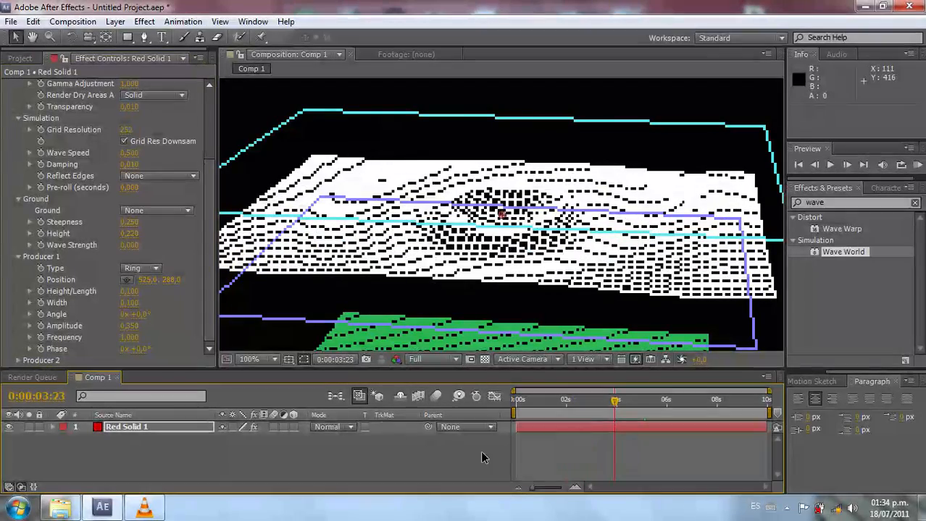
click(327, 464)
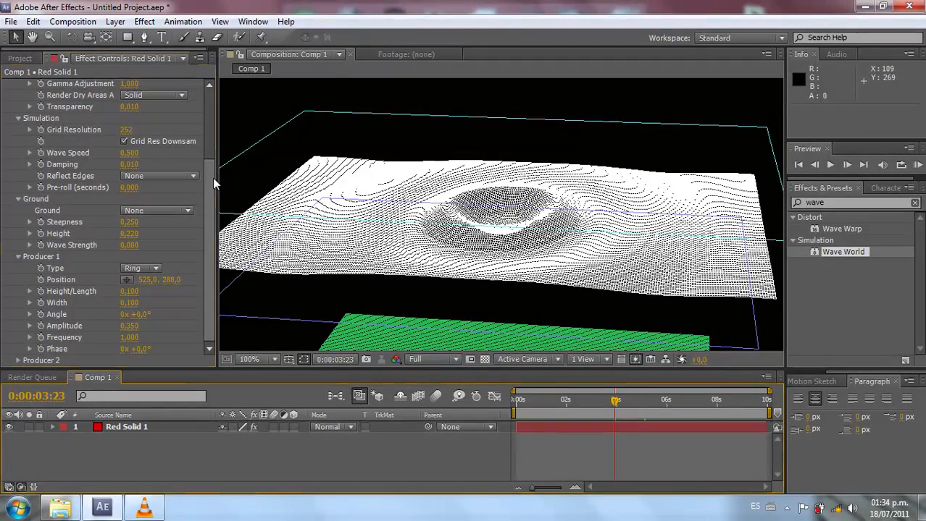
drag(211, 178, 206, 103)
click(177, 457)
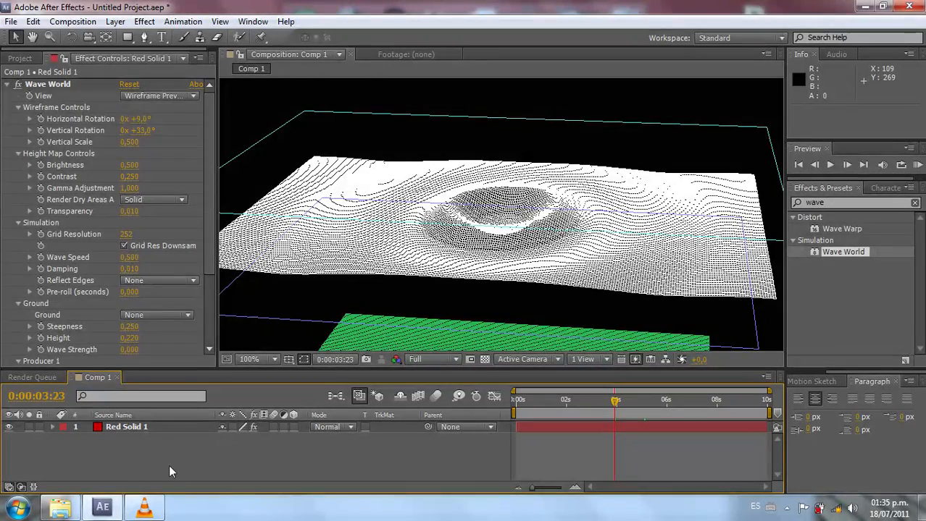
Step: Create a new 1050 x 576 composition named texto at 25 fps, lasting 10 seconds
click(20, 59)
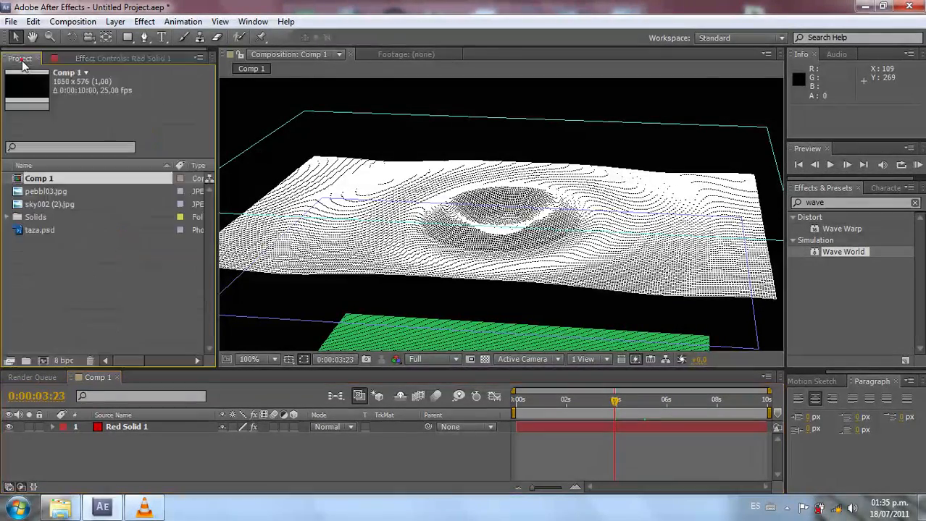
click(44, 360)
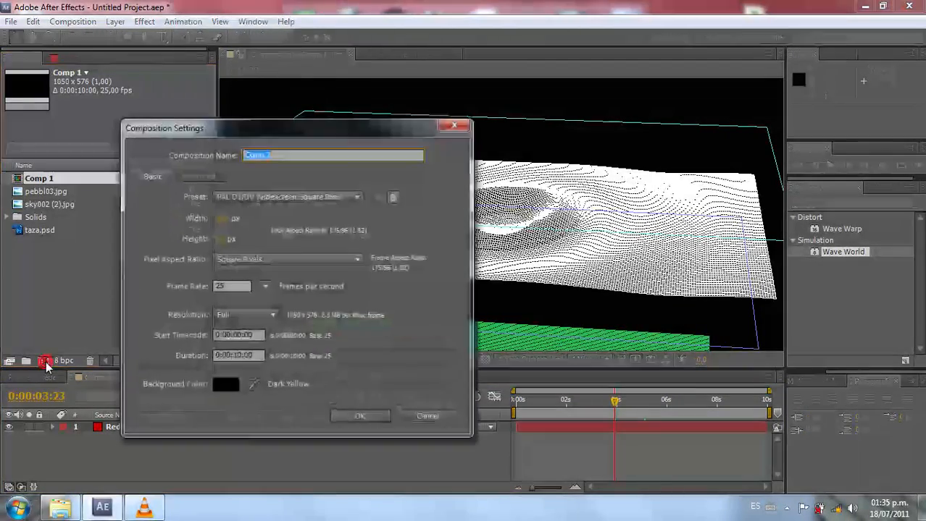
double_click(281, 157)
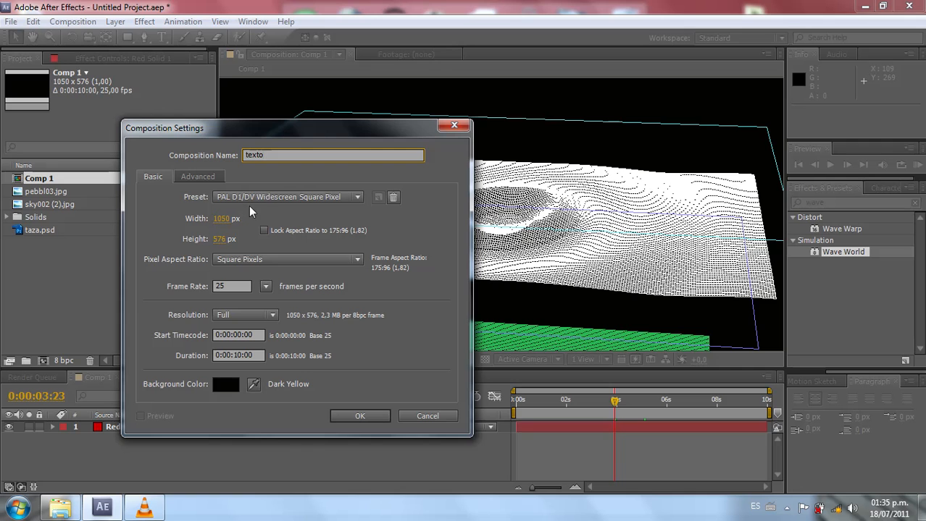
click(387, 417)
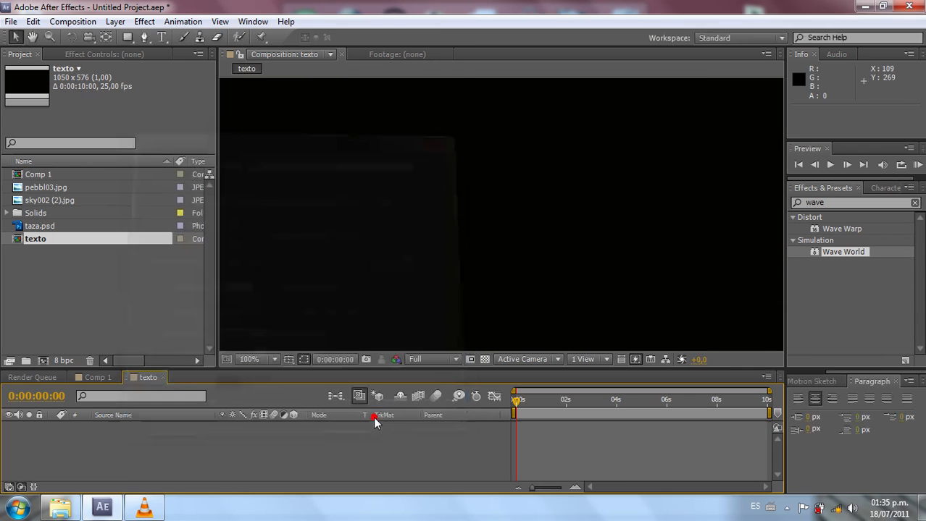
Step: Add a red solid named texto, matching the composition size, to the texto composition
click(113, 21)
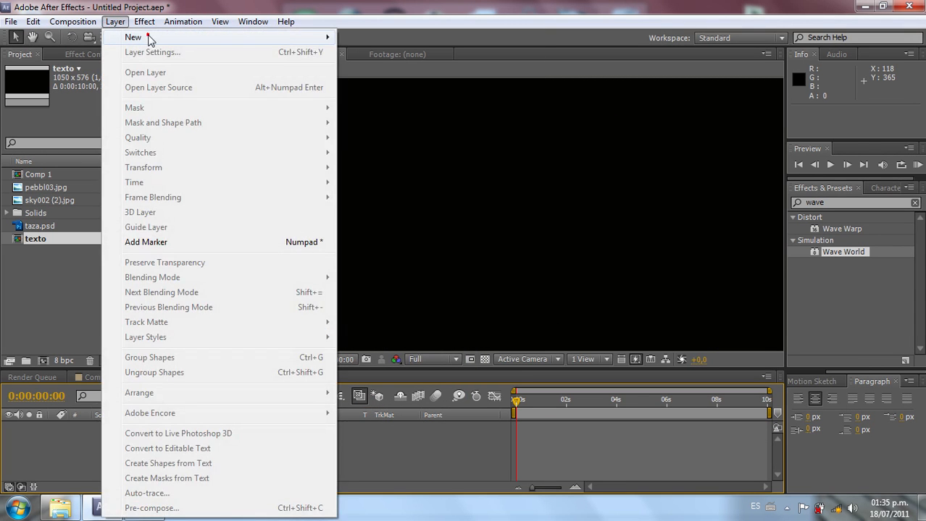
click(149, 37)
click(421, 53)
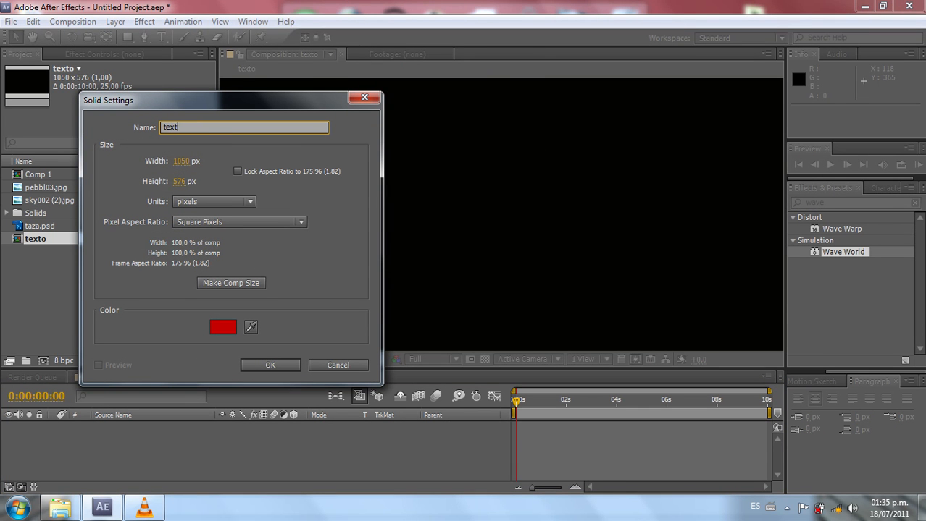
key(Return)
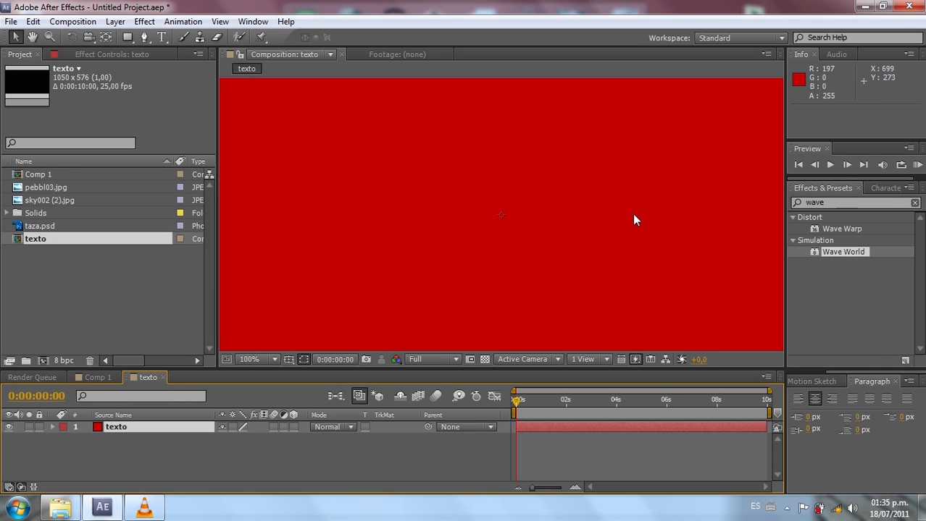
Step: Find the Ramp effect and apply it to the texto solid
click(865, 203)
text(ra)
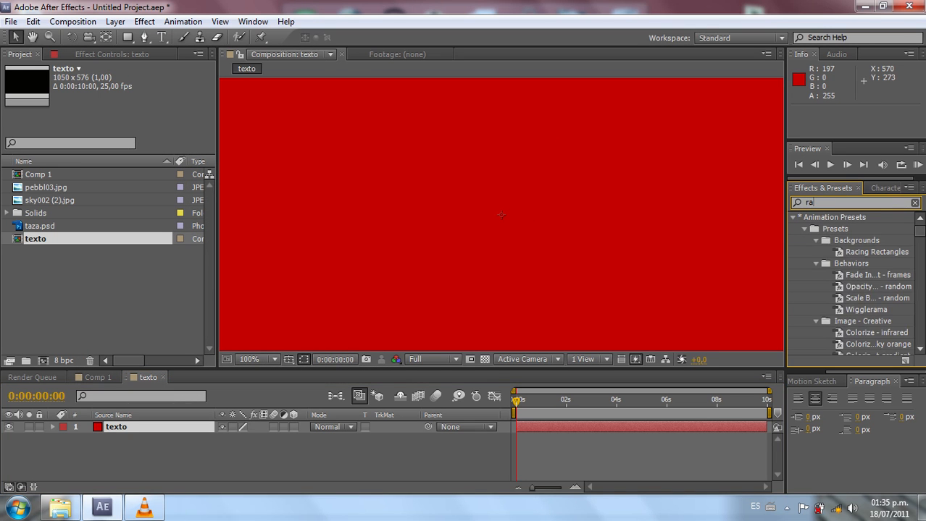
text(mp)
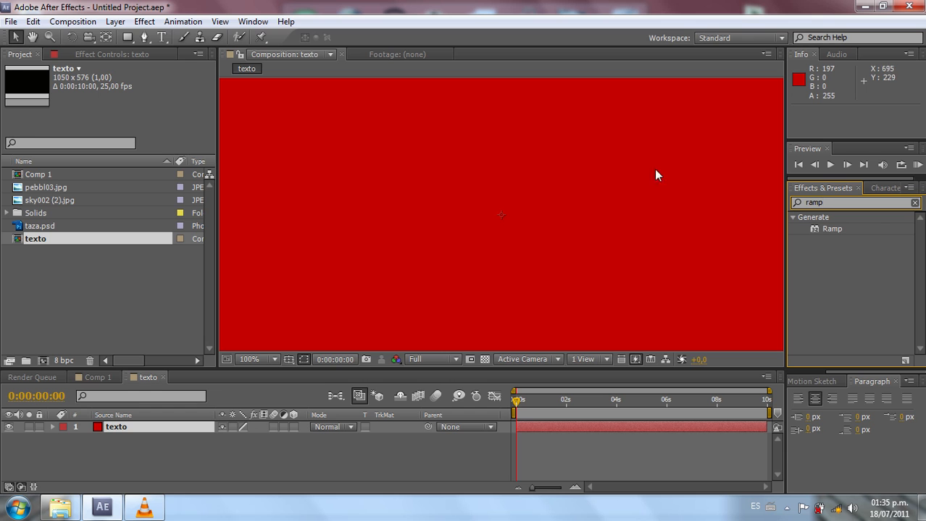
drag(832, 229, 476, 211)
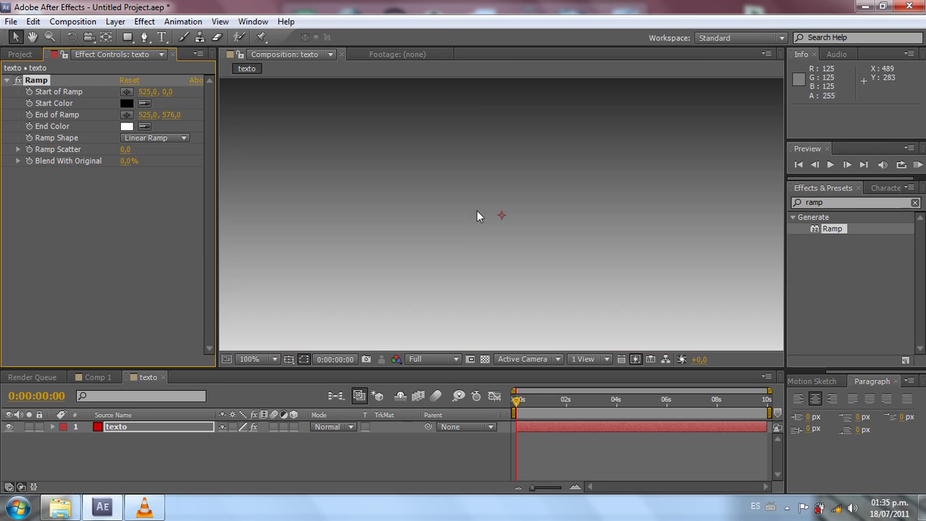
Step: Reposition the ramp so it starts at about 533, 390 and ends above the frame at about 539, -340
key(comma)
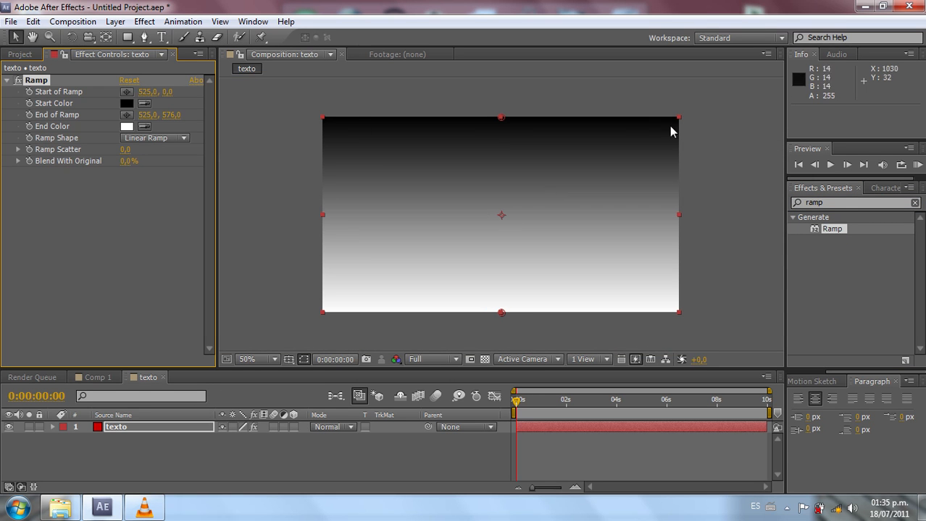
drag(500, 118, 508, 6)
drag(502, 295, 504, 250)
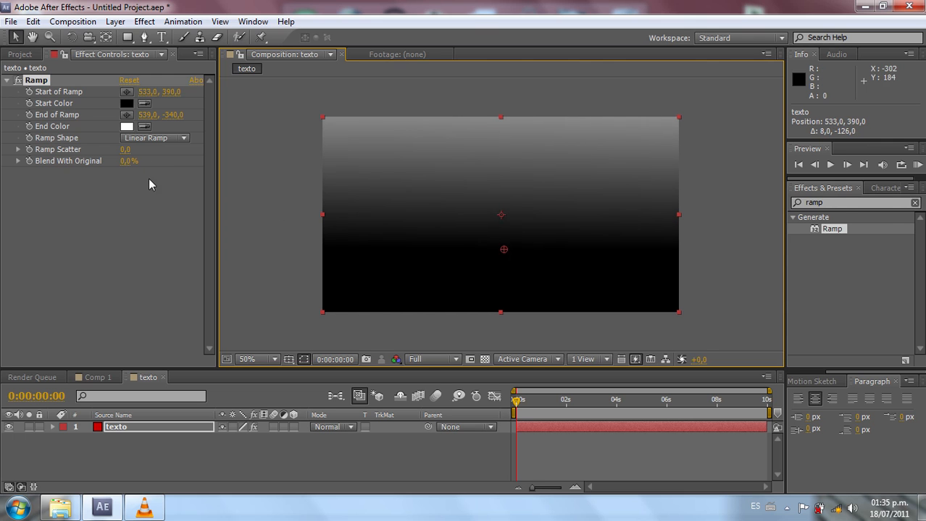
Step: Add a text layer reading "Té" over the dark lower part of the gradient
click(161, 37)
click(381, 261)
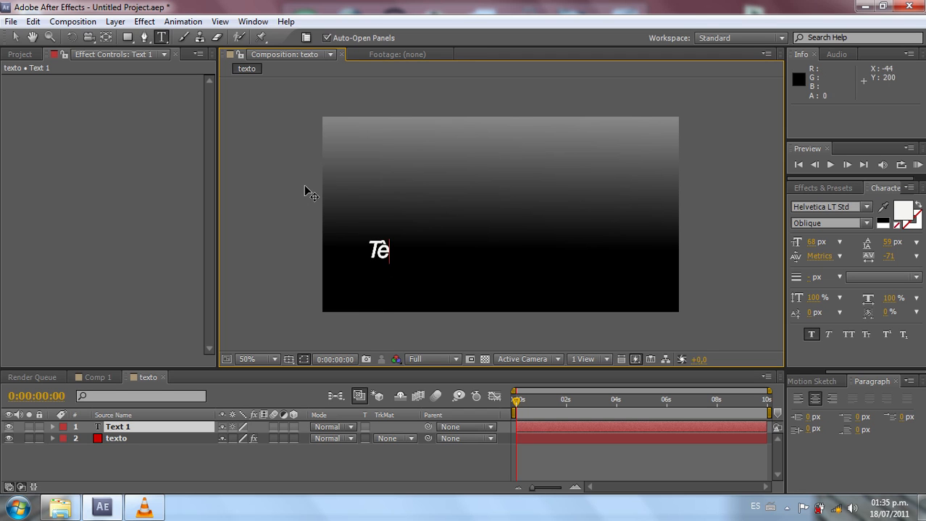
key(BackSpace)
text(é)
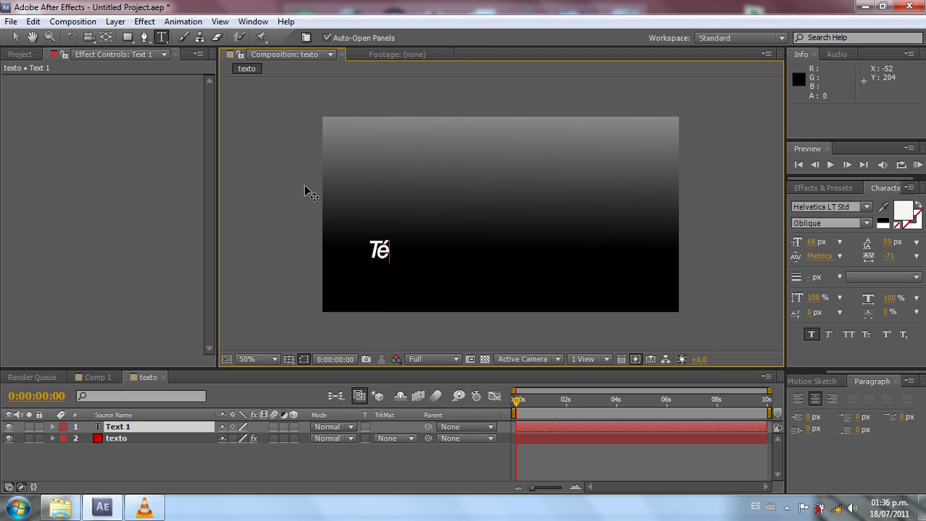
Step: Enlarge the "Té" text to 198 px and move it to about 508, 458, near the lower middle of the frame
click(14, 37)
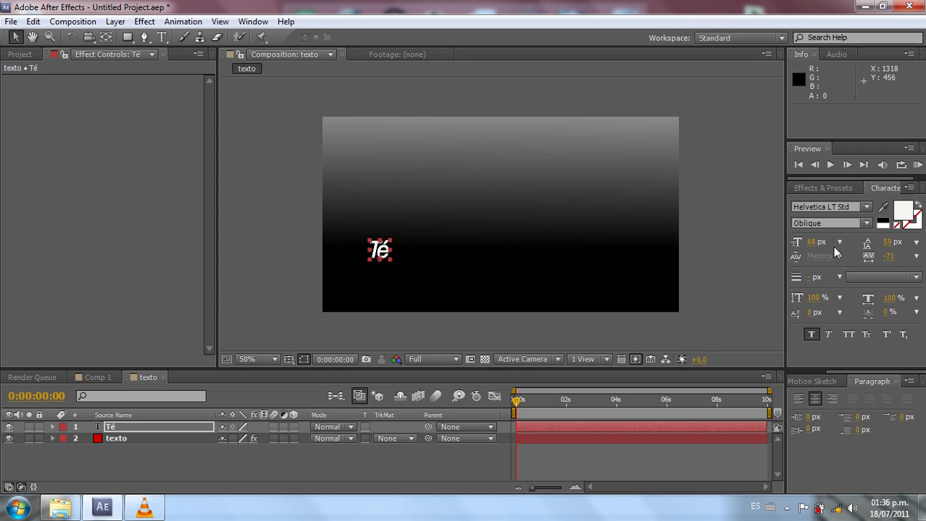
drag(801, 247, 914, 256)
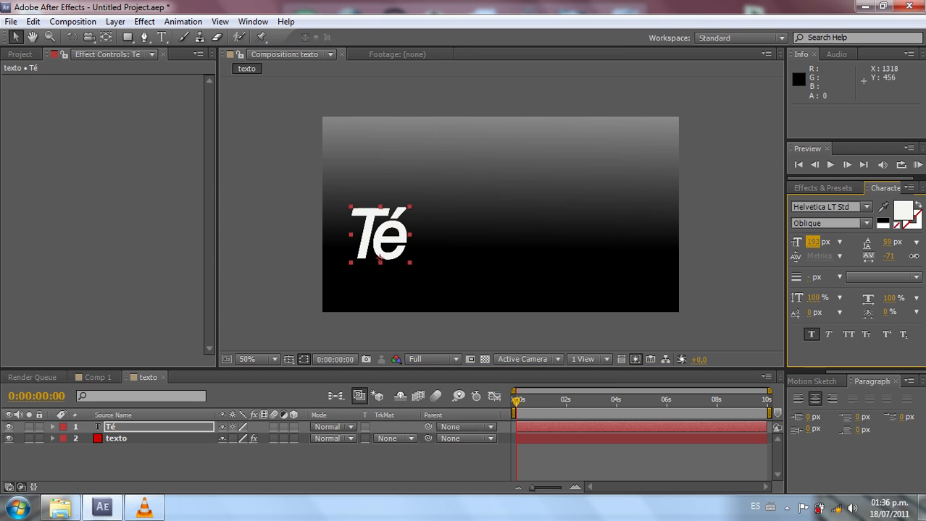
drag(373, 234, 496, 250)
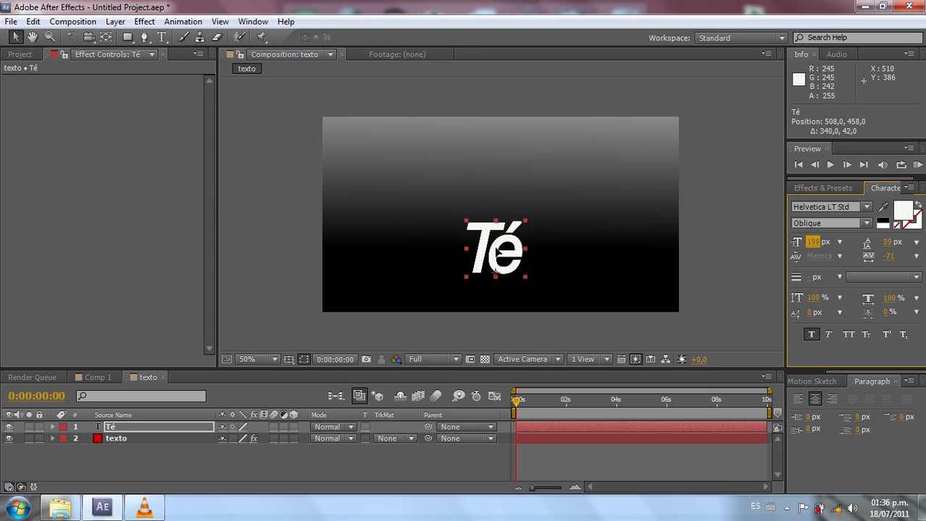
Step: Try to change the text fill color to light grey D9D9D9, with hue 0, saturation 0 and brightness 85%
click(471, 181)
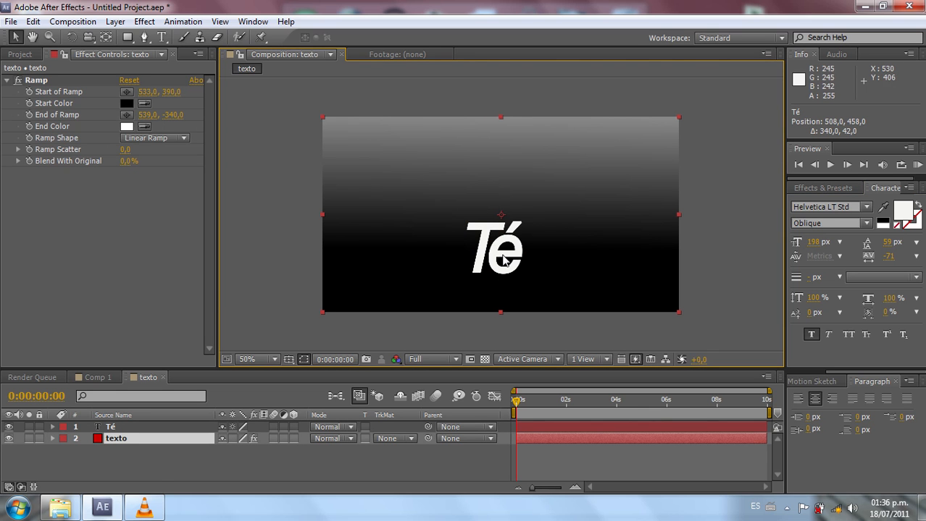
click(902, 211)
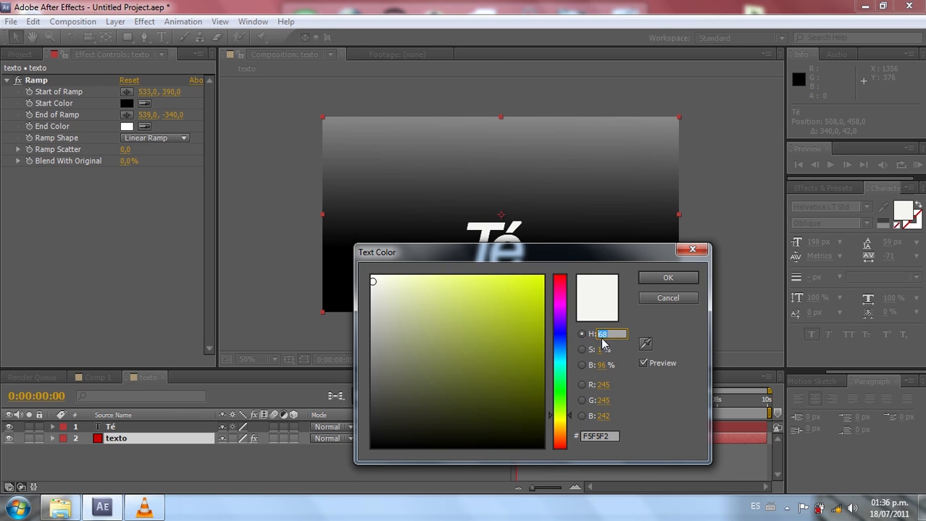
text(0)
key(Tab)
click(604, 367)
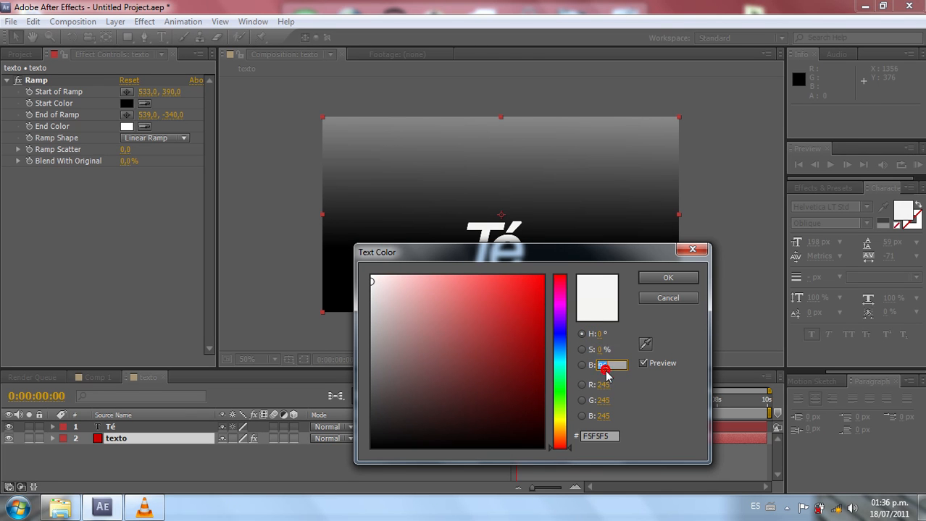
text(85)
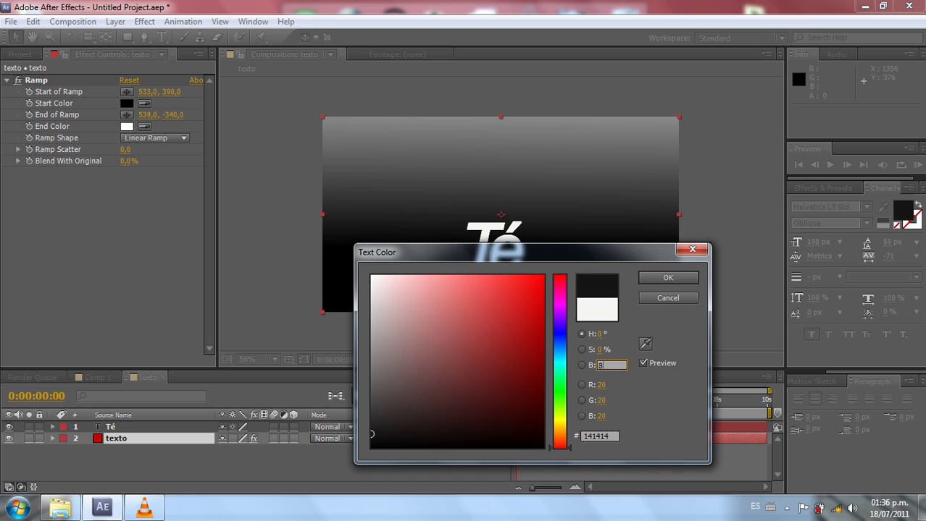
click(668, 280)
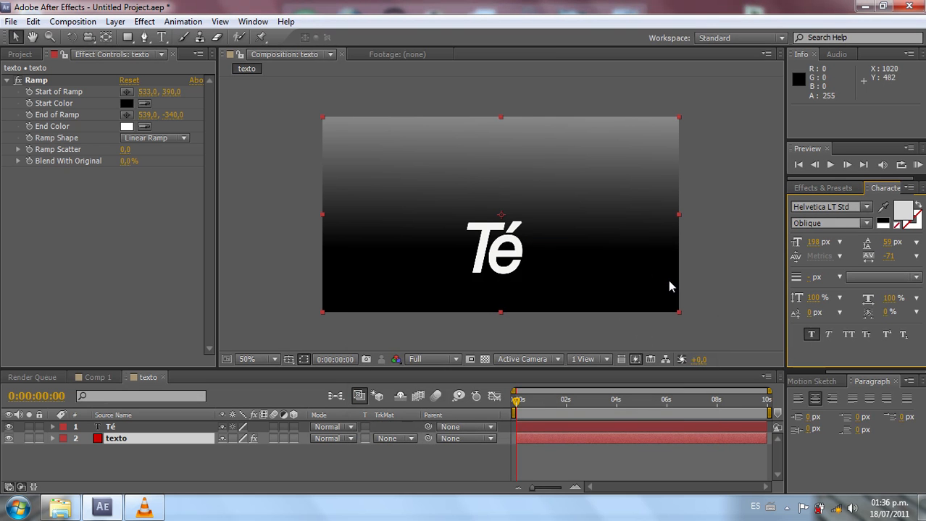
click(491, 288)
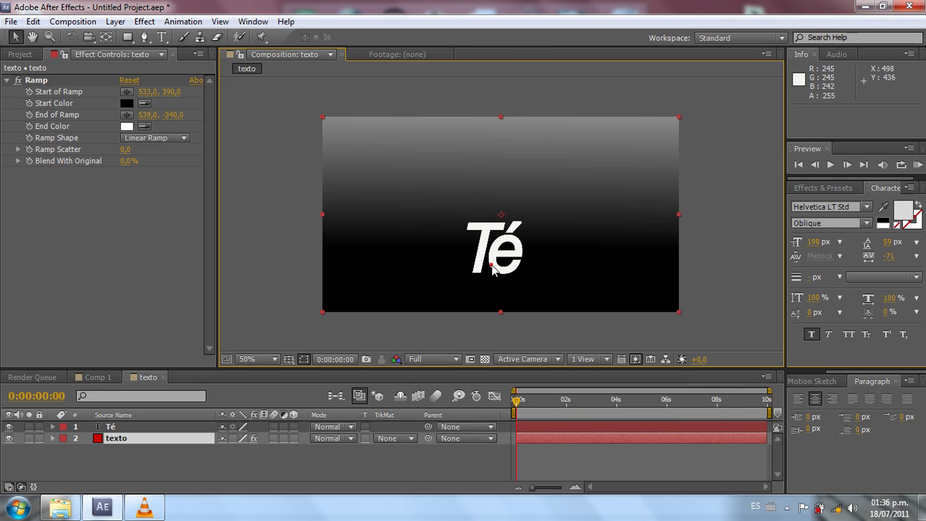
click(912, 212)
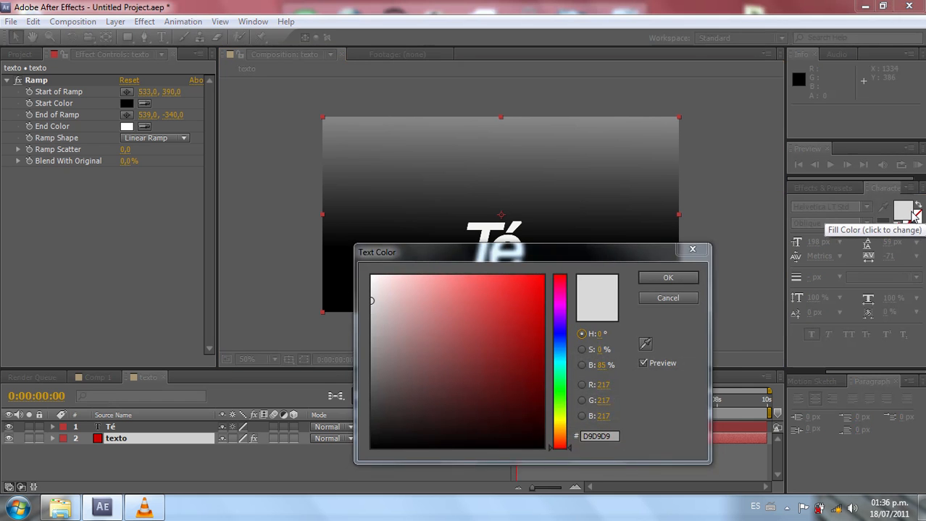
click(687, 281)
click(534, 253)
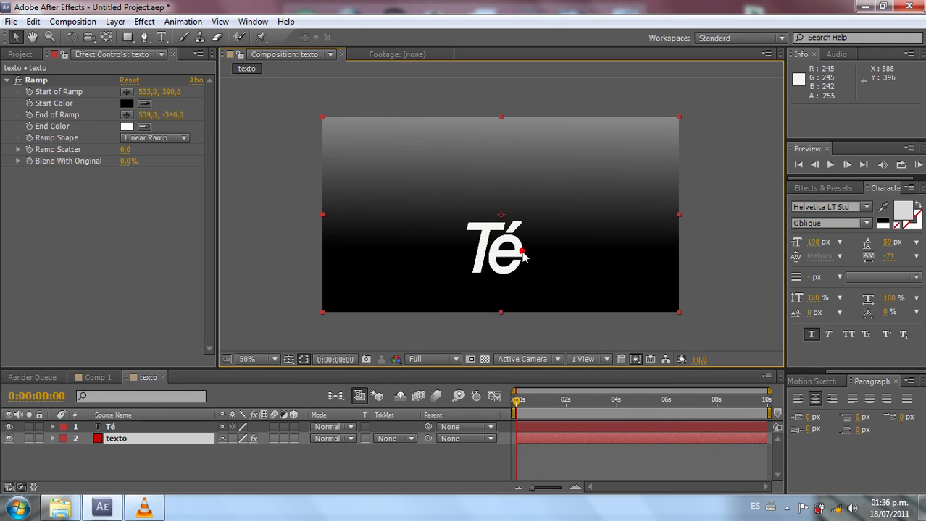
Step: Change the "Té" text fill to a light grey with hue 0, saturation 0% and brightness 85%
click(132, 428)
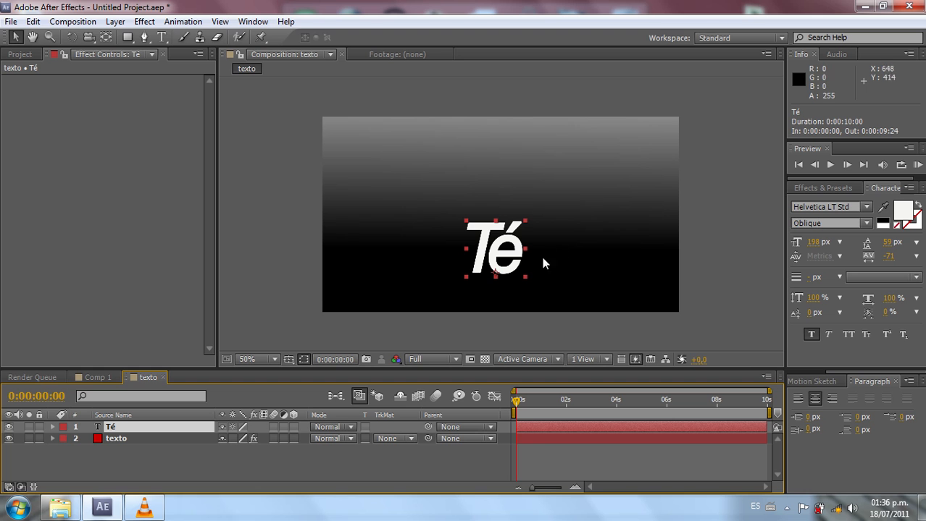
double_click(511, 262)
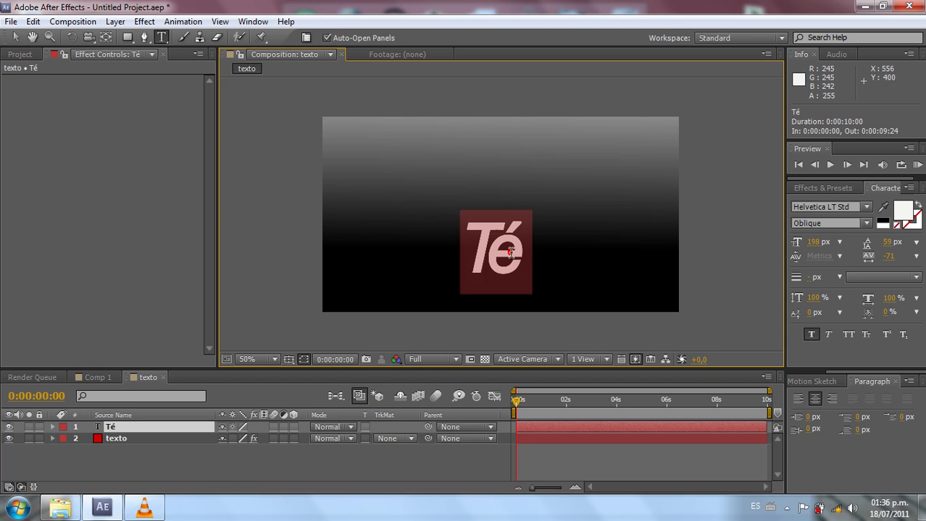
click(906, 217)
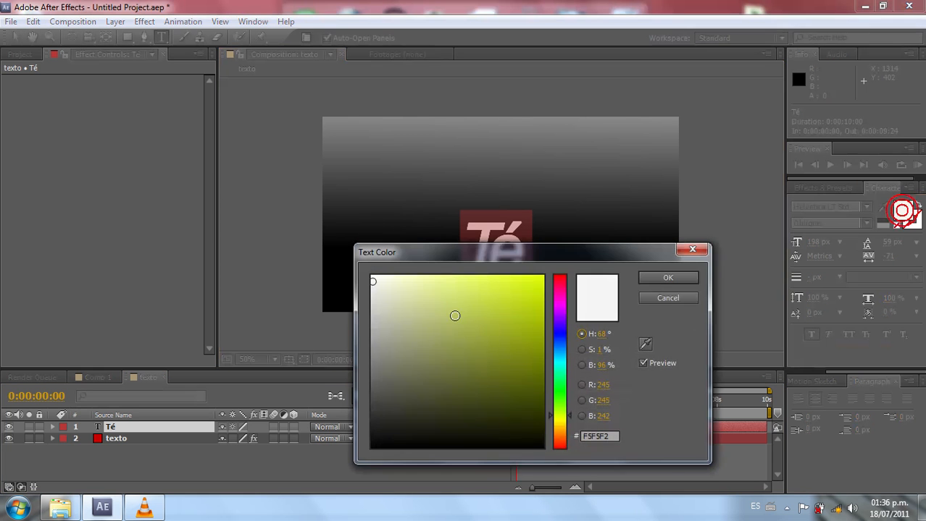
text(0)
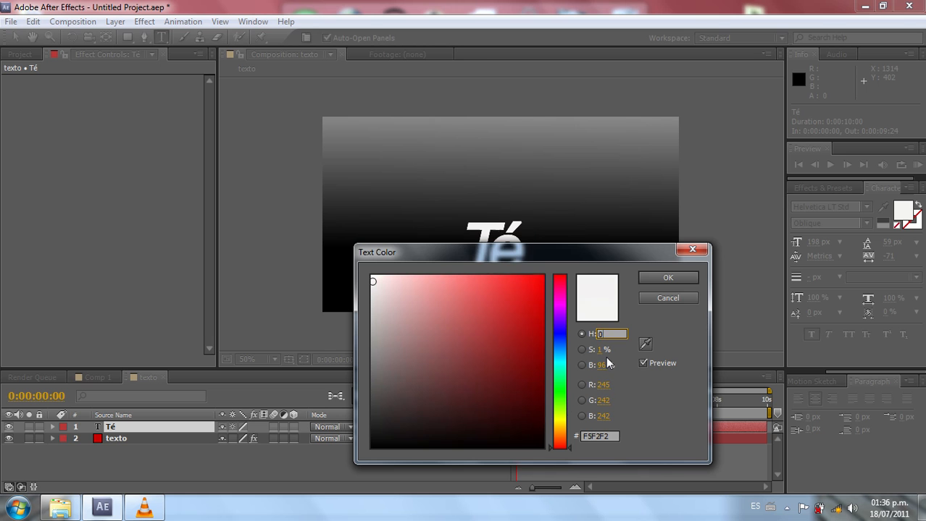
click(601, 351)
text(0)
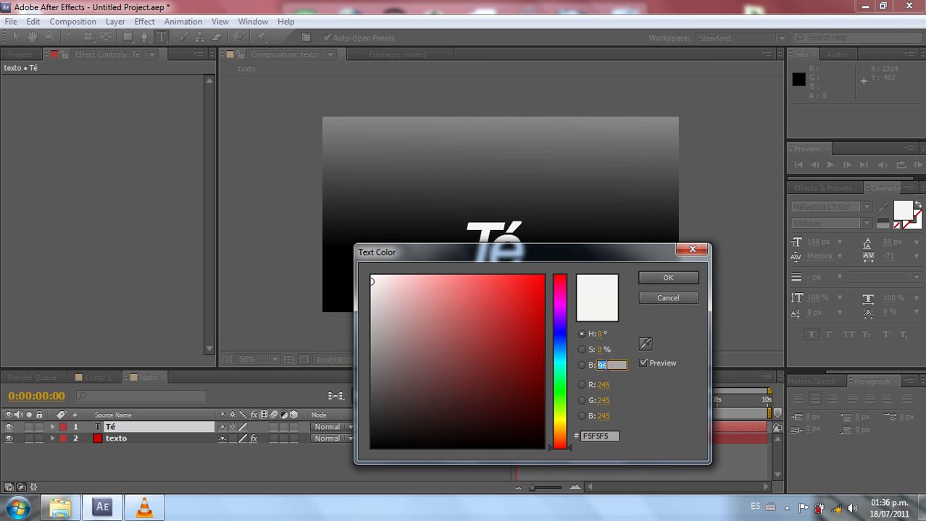
text(85)
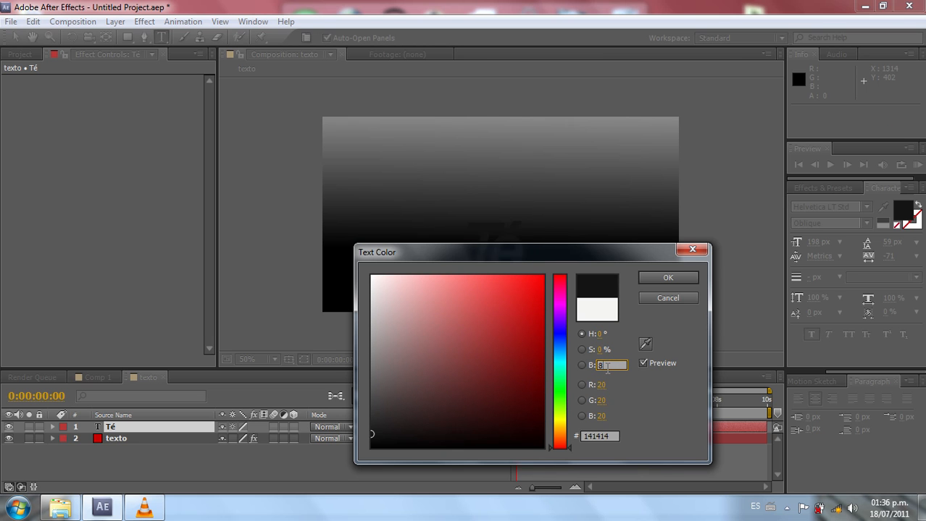
click(668, 278)
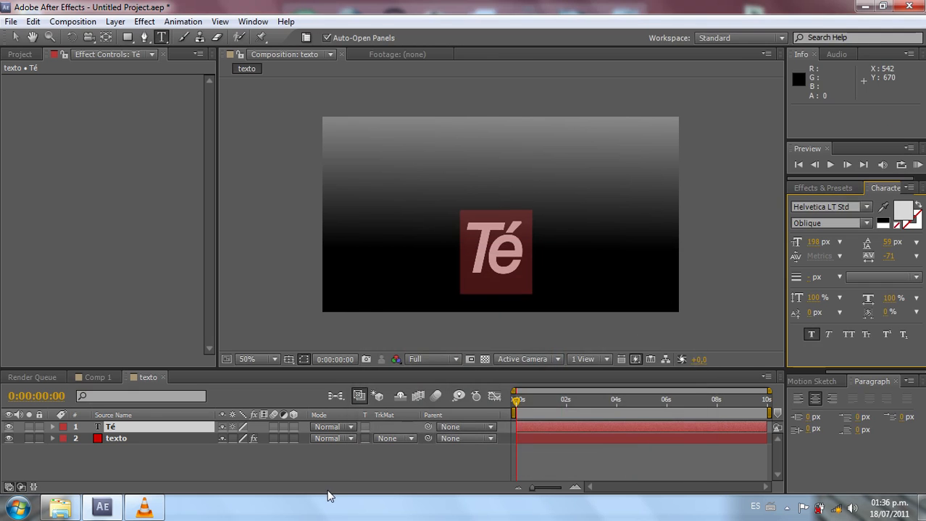
click(338, 472)
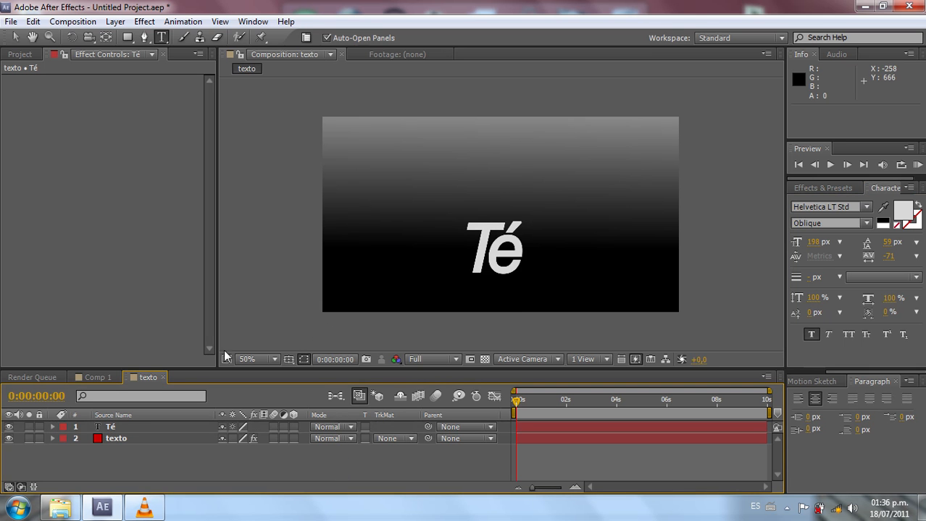
Step: Add the "texto" composition to Comp 1 beneath Red Solid 1 and hide its layer
click(98, 378)
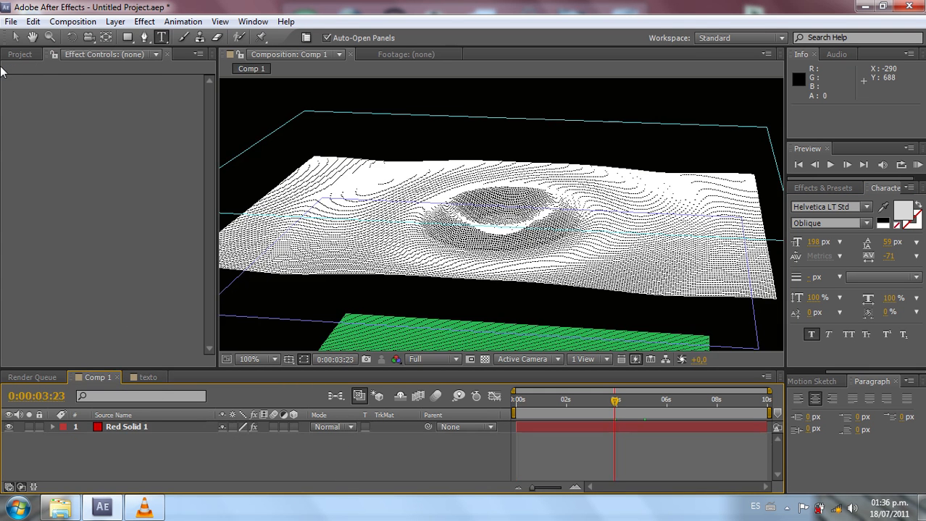
click(575, 401)
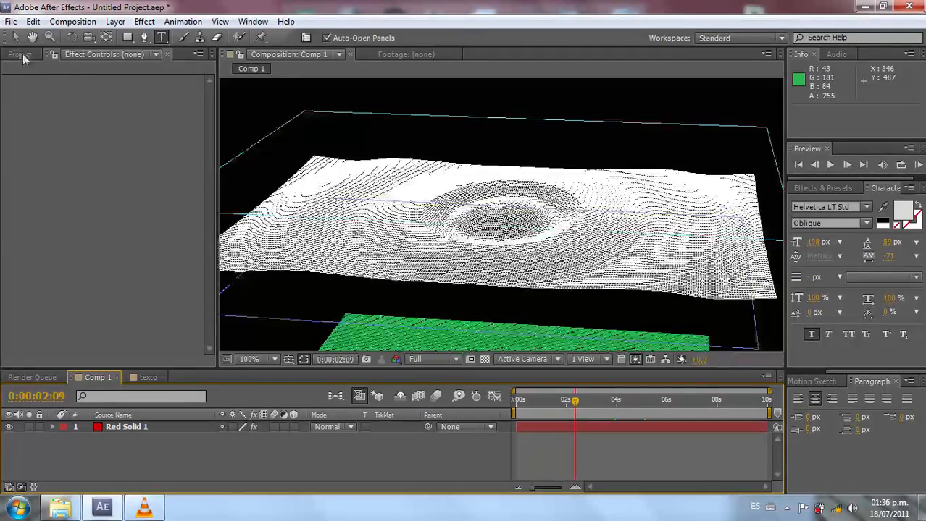
click(22, 55)
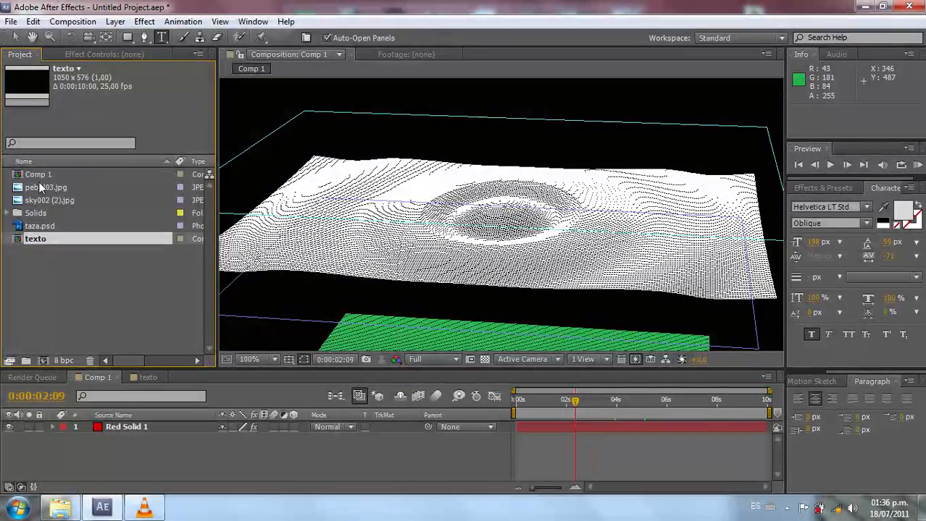
click(40, 176)
click(38, 239)
drag(36, 240, 127, 444)
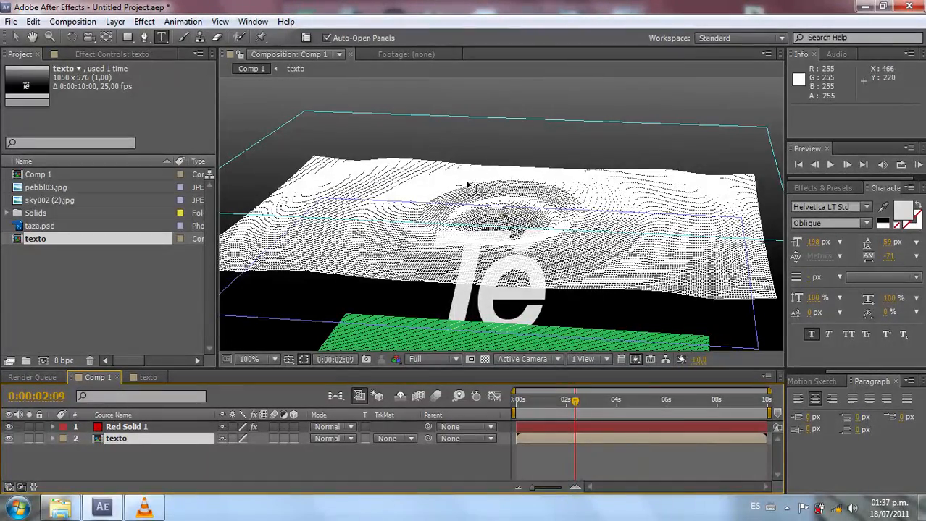
click(10, 439)
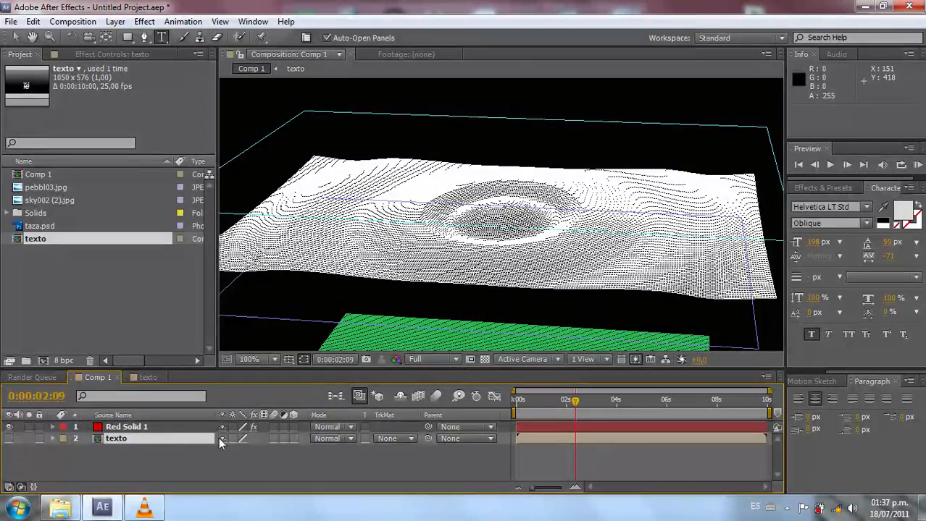
Step: Set the "texto" layer as the Ground of the Wave World effect on Red Solid 1
click(149, 427)
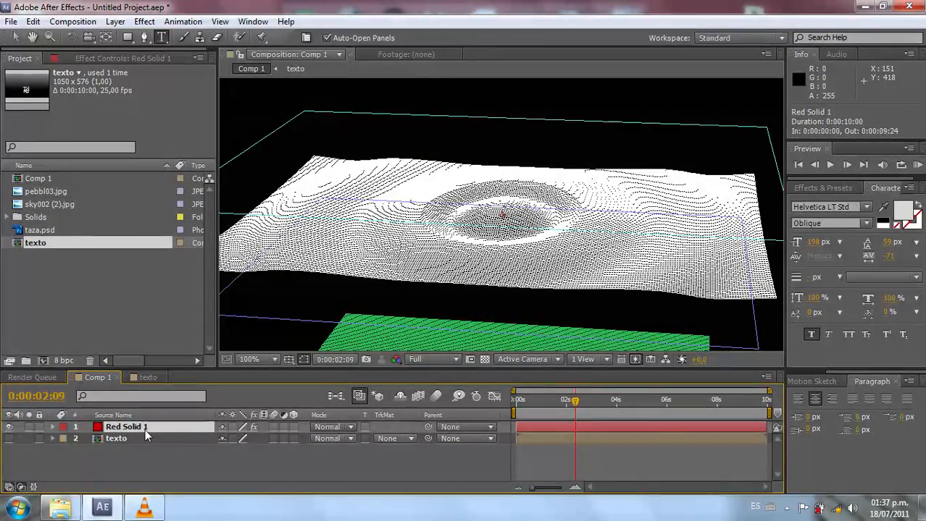
click(122, 58)
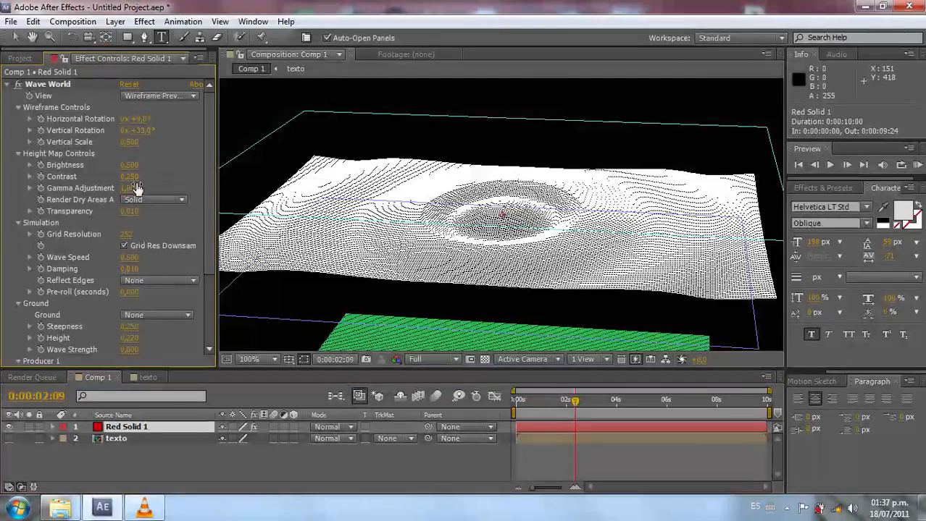
mouse_move(204, 170)
mouse_down()
mouse_move(207, 239)
mouse_move(216, 181)
mouse_up()
scroll(130, 239, down, 2)
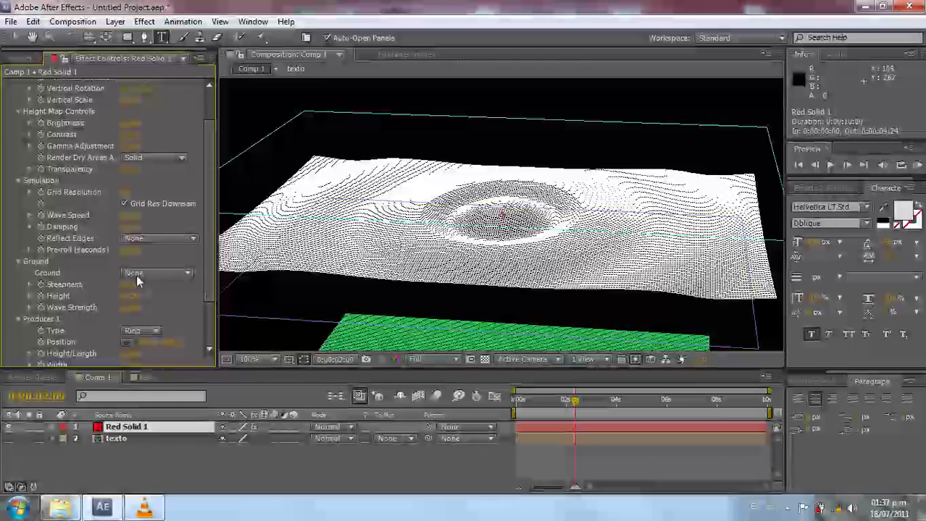
click(151, 273)
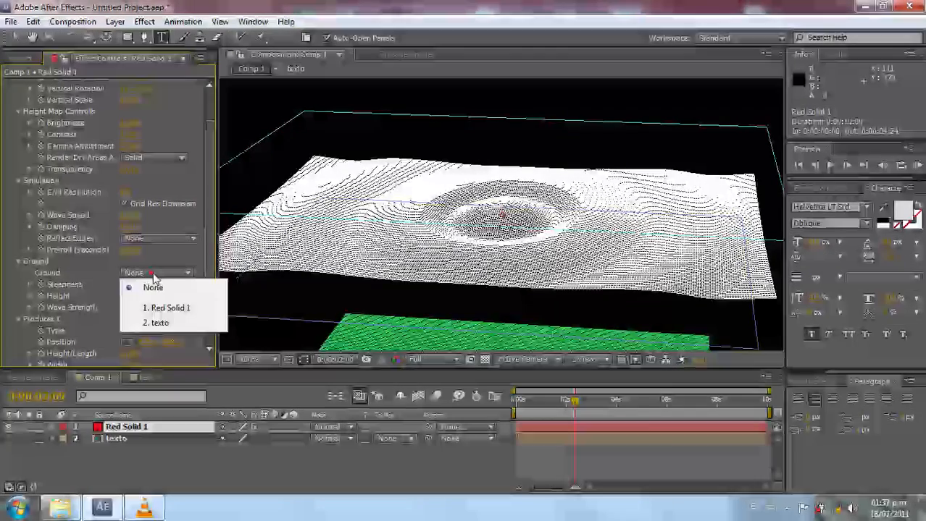
click(167, 324)
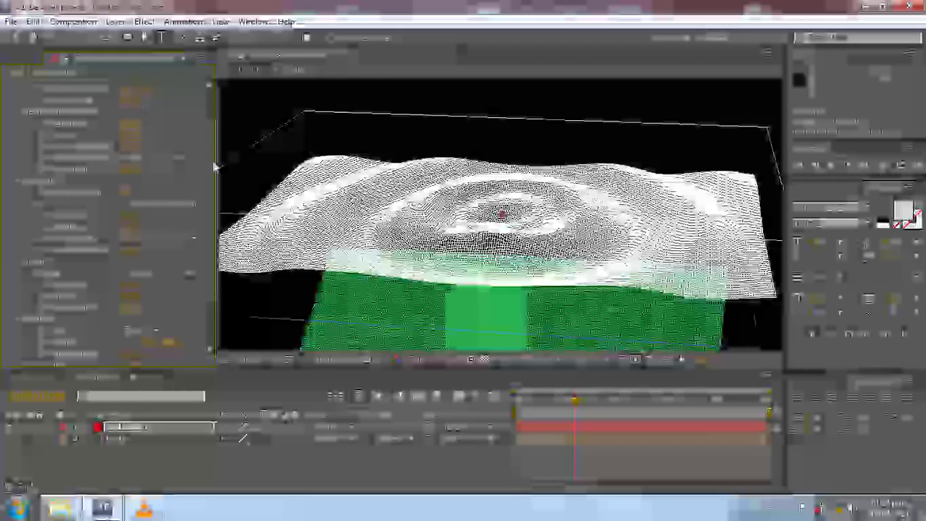
Step: Set the wireframe's Vertical Rotation to 14° and view the ground relief at 0:00:01:24
scroll(146, 157, up, 2)
mouse_move(137, 130)
mouse_down()
mouse_move(128, 131)
mouse_move(153, 143)
mouse_move(138, 142)
mouse_up()
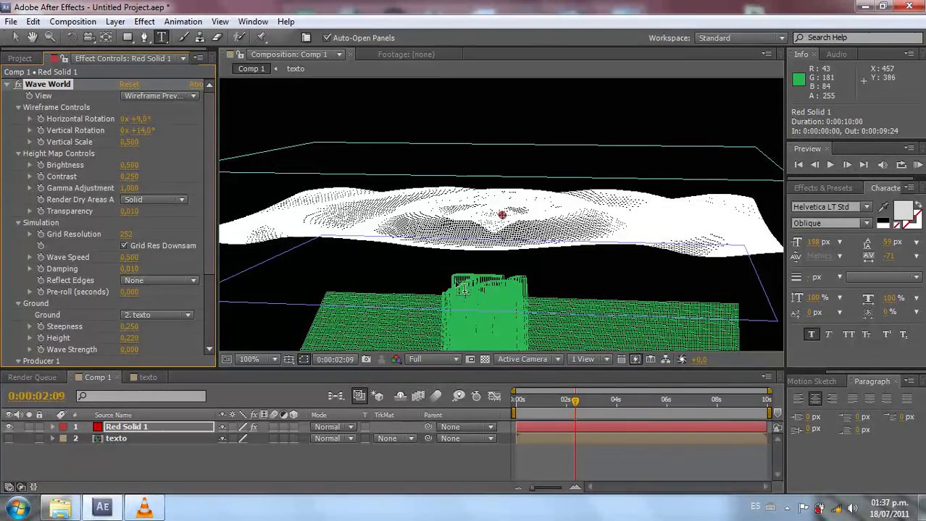
mouse_move(581, 403)
mouse_down()
mouse_move(597, 405)
mouse_move(566, 411)
mouse_up()
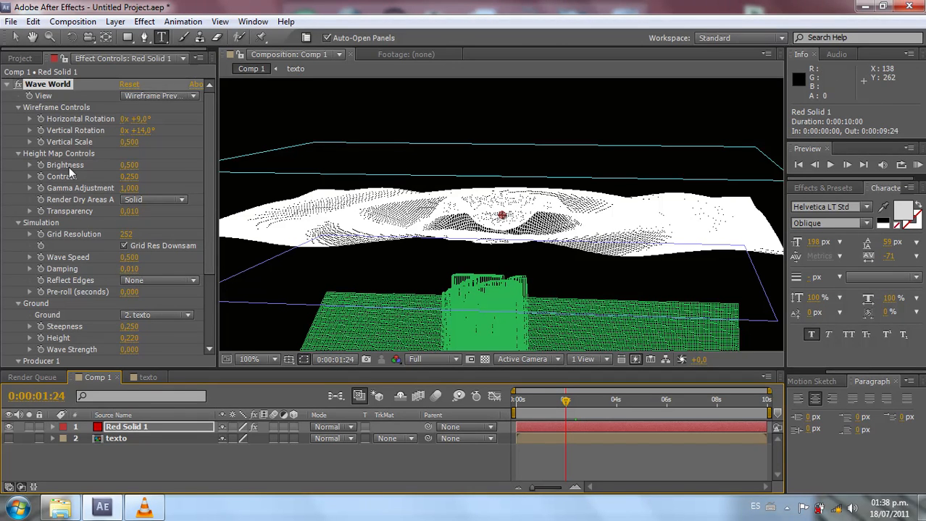
Step: Raise the Wave World ground Height to 0,340, checking the waves at 0:00:03:23
click(208, 262)
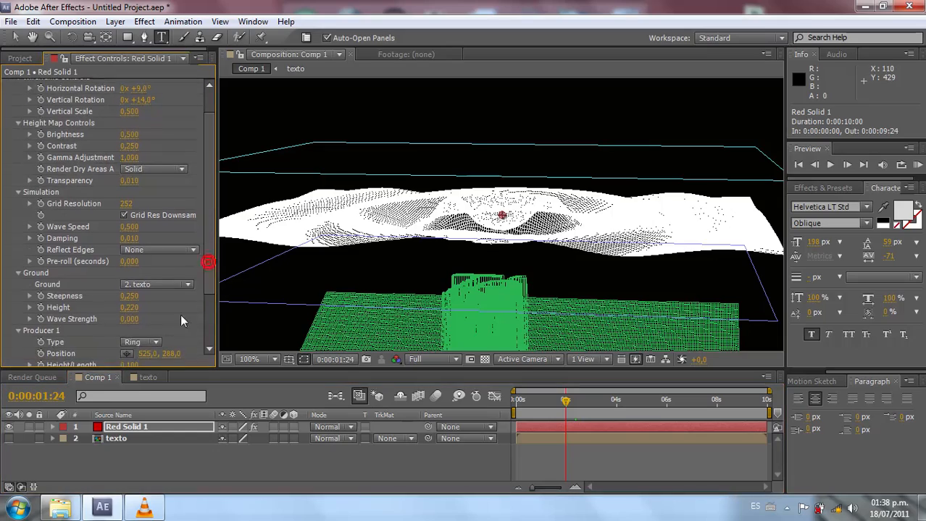
drag(150, 305, 151, 306)
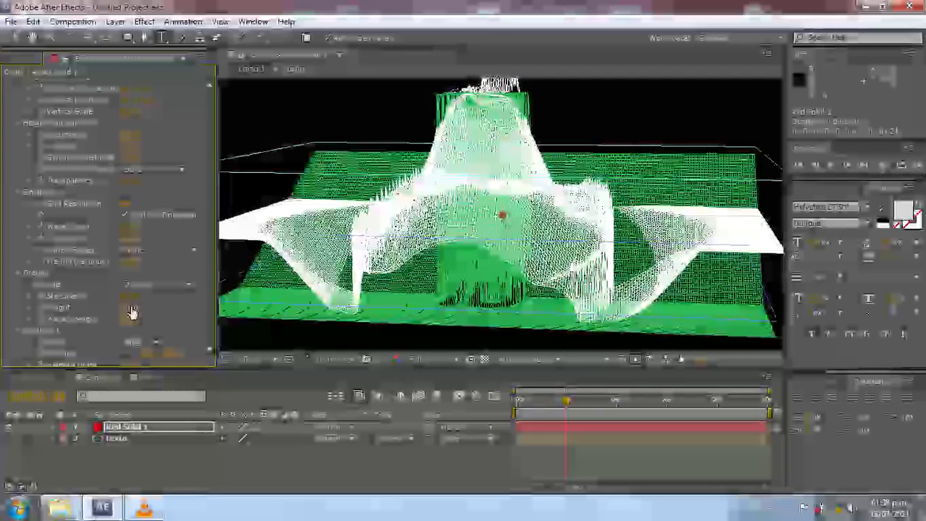
drag(130, 312, 227, 316)
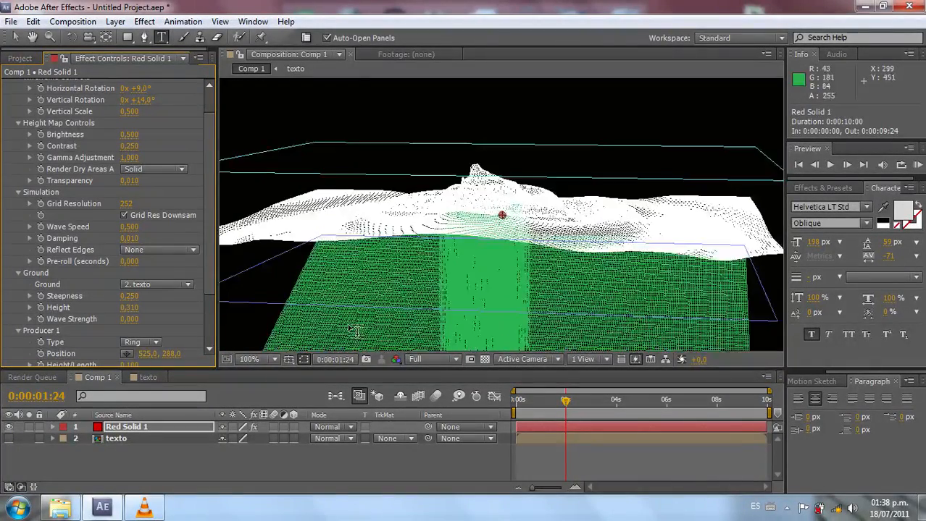
drag(564, 401, 615, 416)
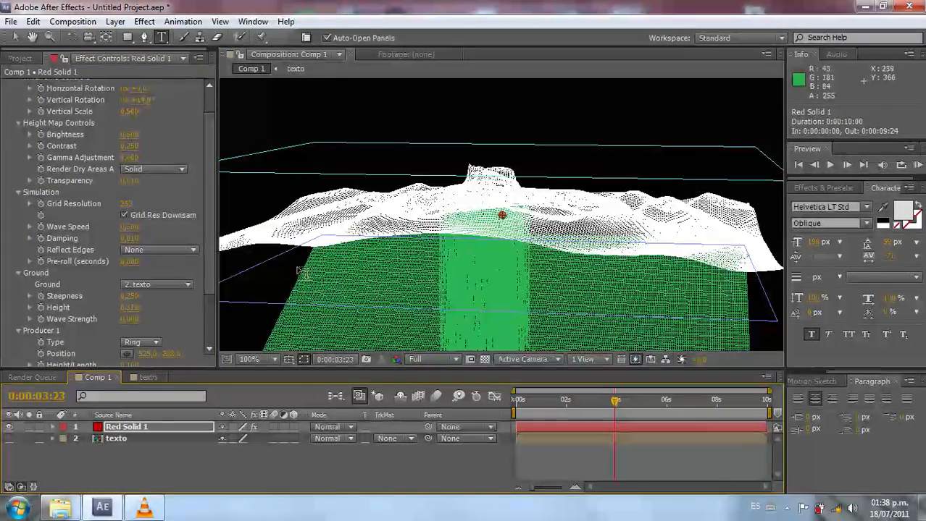
drag(129, 311, 134, 312)
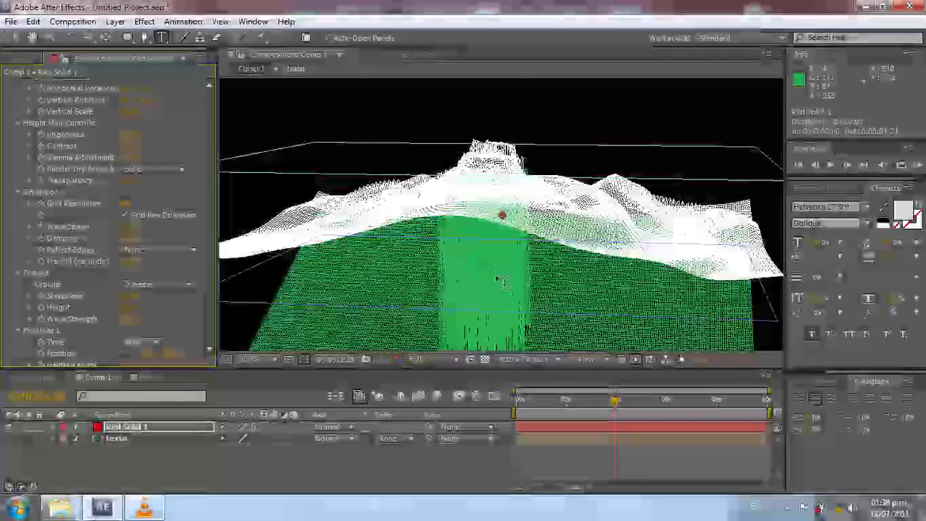
Step: Set the wireframe's Vertical Rotation to 76° and run a RAM preview of Comp 1
drag(213, 141, 215, 118)
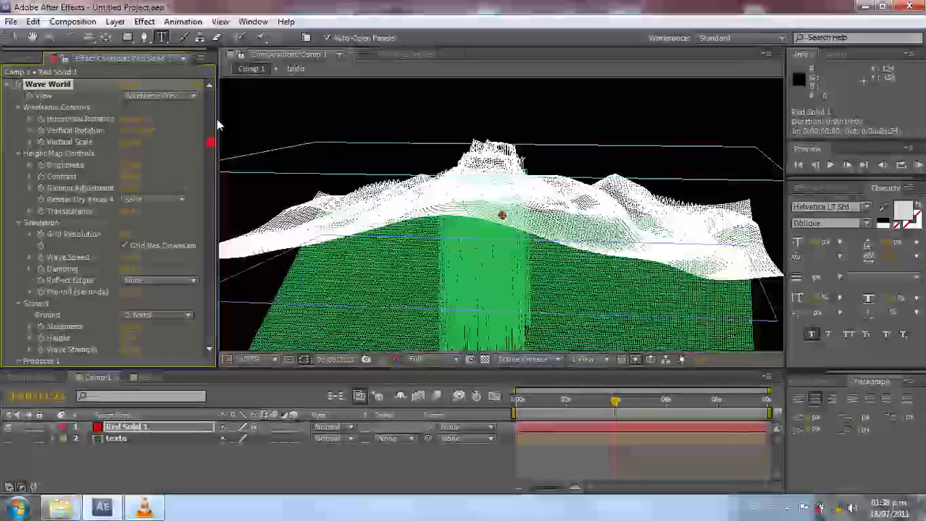
drag(152, 132, 204, 145)
drag(595, 400, 591, 404)
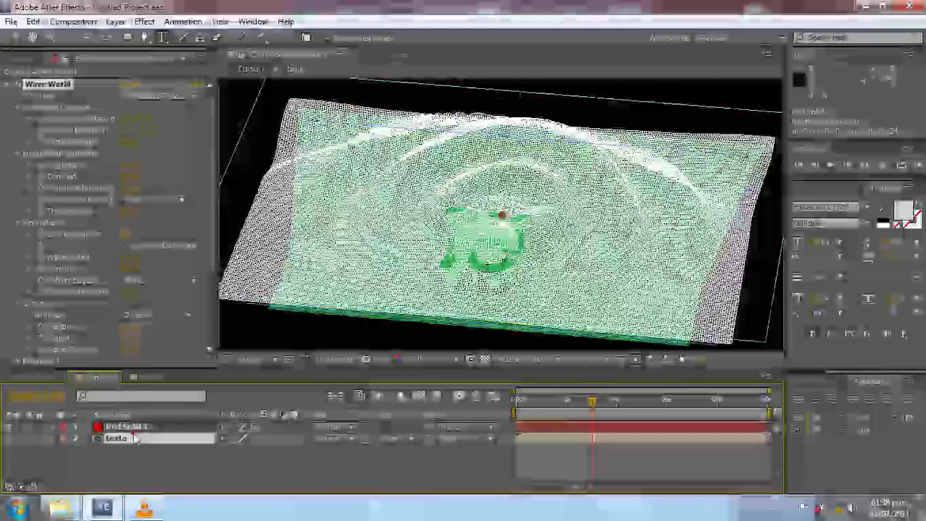
click(138, 439)
click(143, 427)
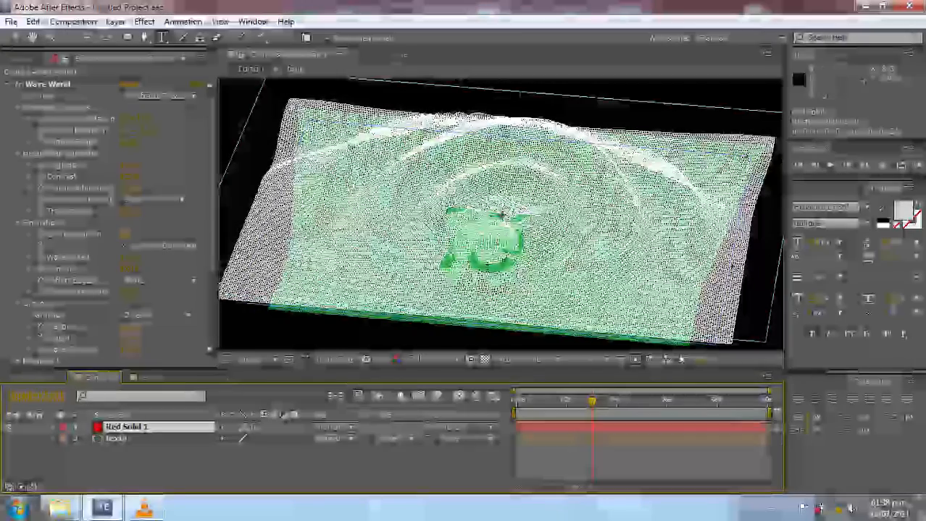
click(917, 165)
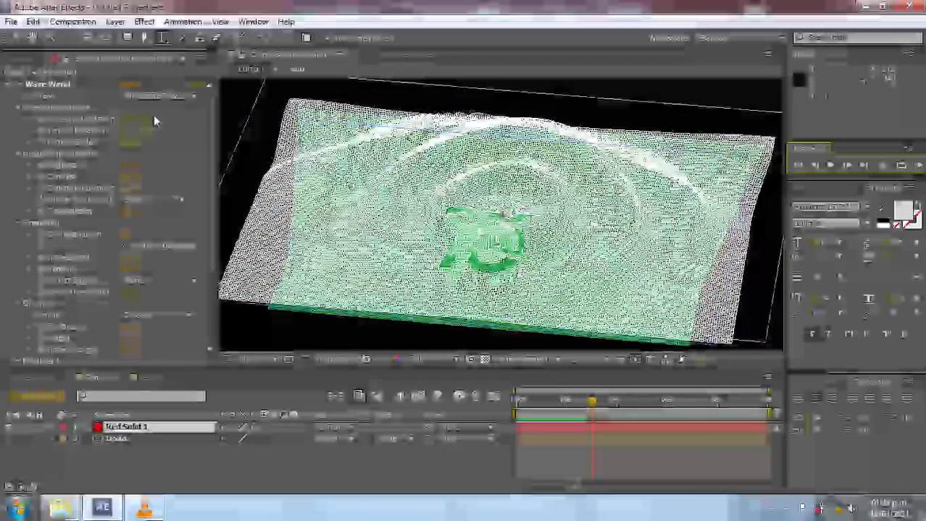
Step: Switch the Wave World view to Height Map and RAM preview the whole frame at 50% from 0:00:00:00
click(161, 96)
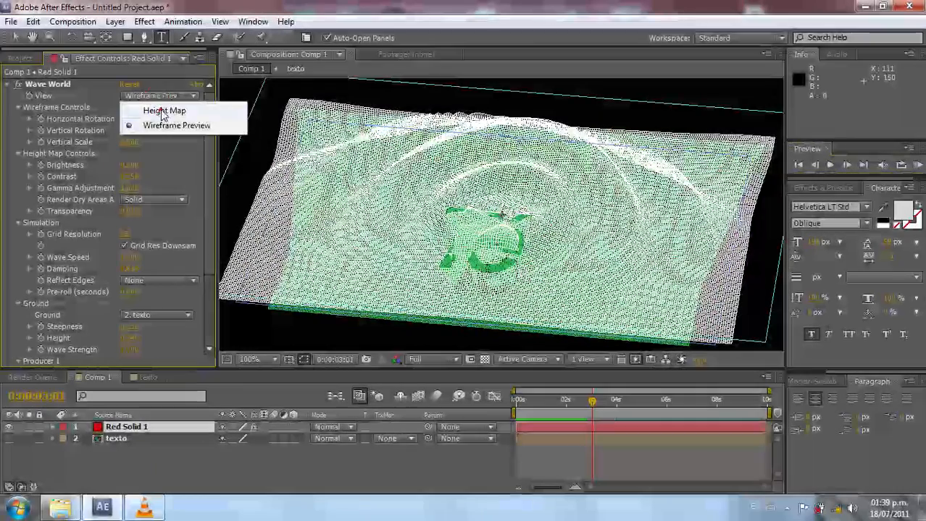
click(164, 110)
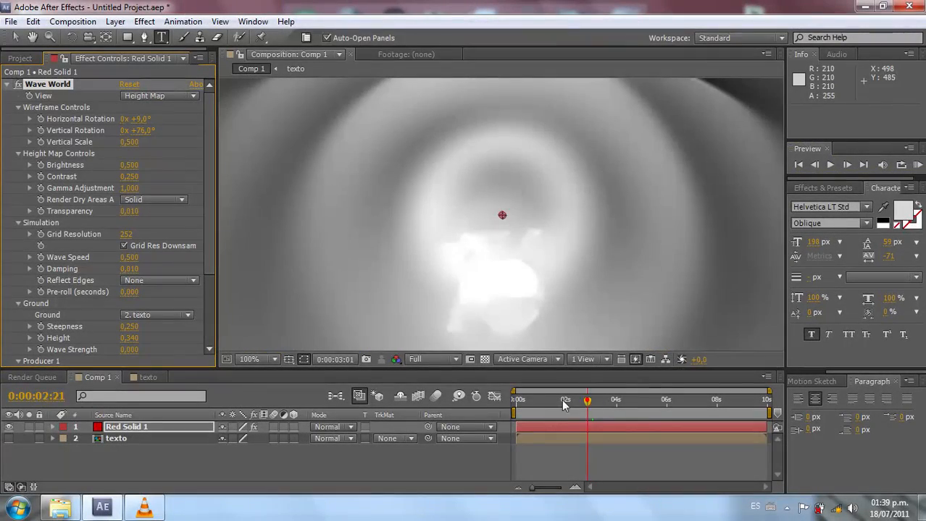
drag(590, 401, 516, 401)
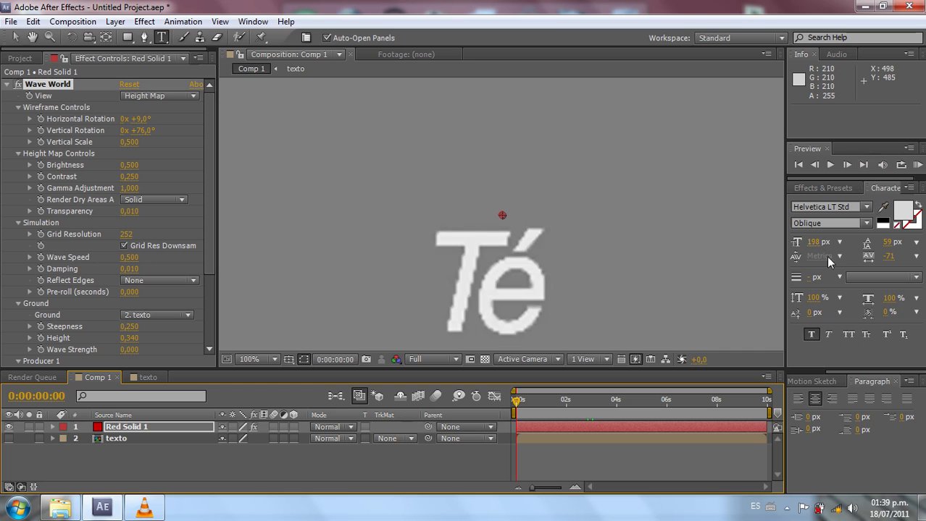
key(comma)
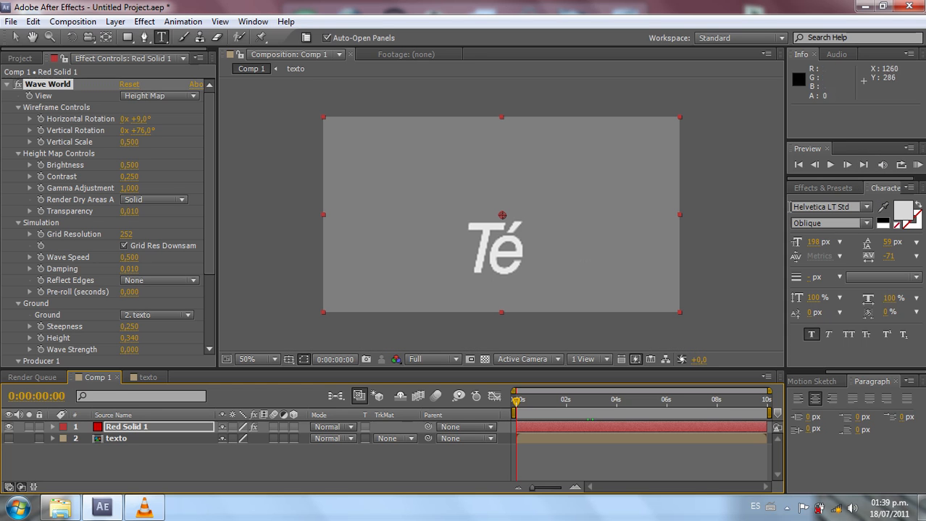
click(917, 165)
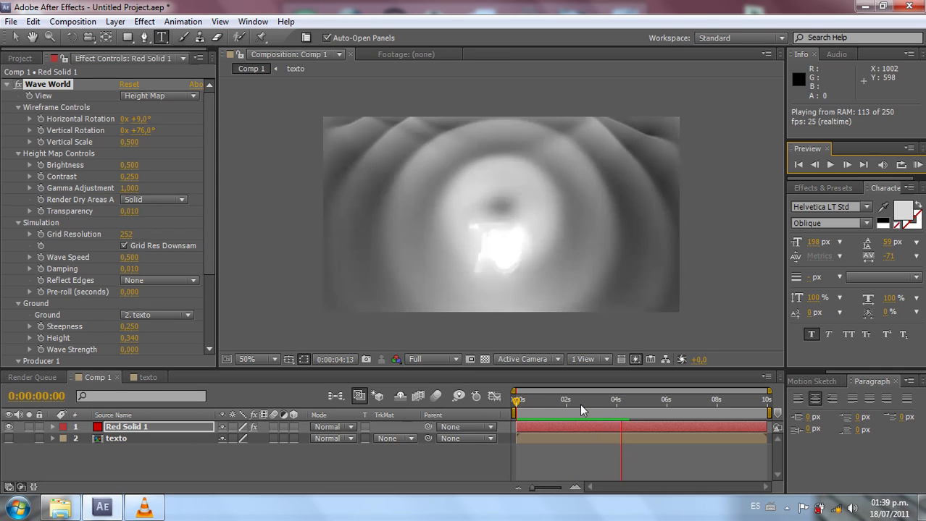
key(space)
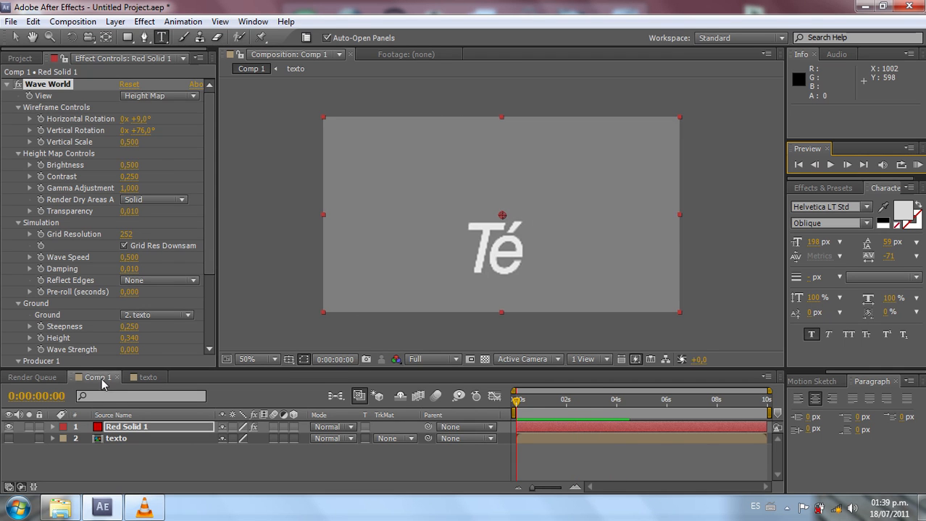
Step: Create a new PAL D1/DV Widescreen Square Pixel composition at 1050 x 576 px, 25 fps and 0:00:10:00 long
click(134, 379)
click(98, 378)
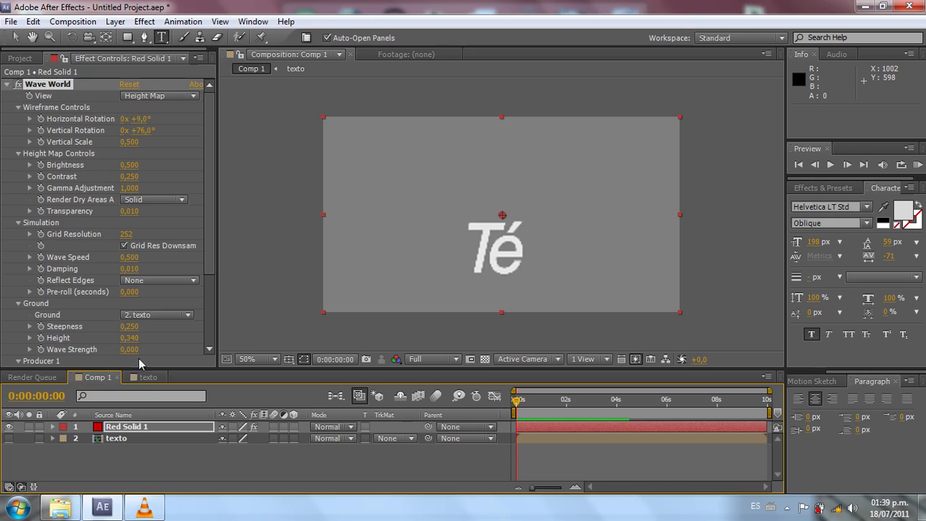
click(82, 21)
click(101, 37)
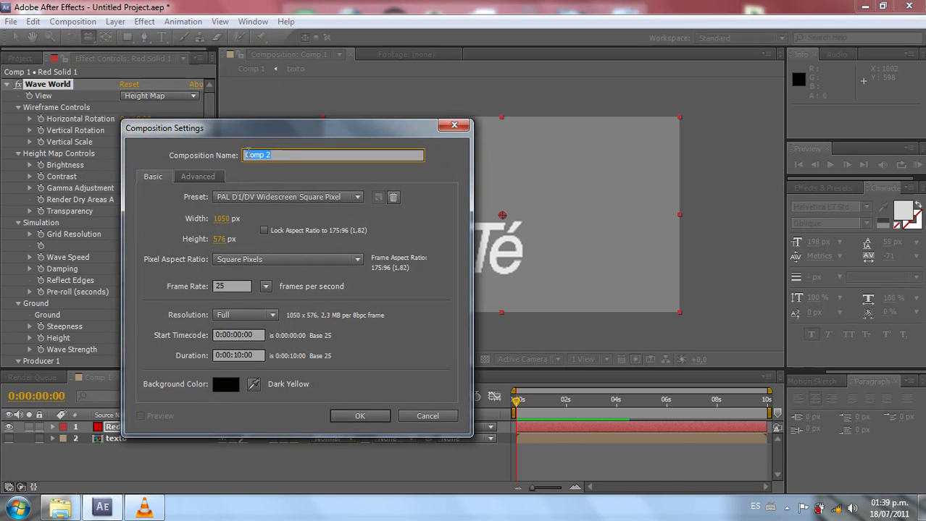
click(380, 417)
click(20, 55)
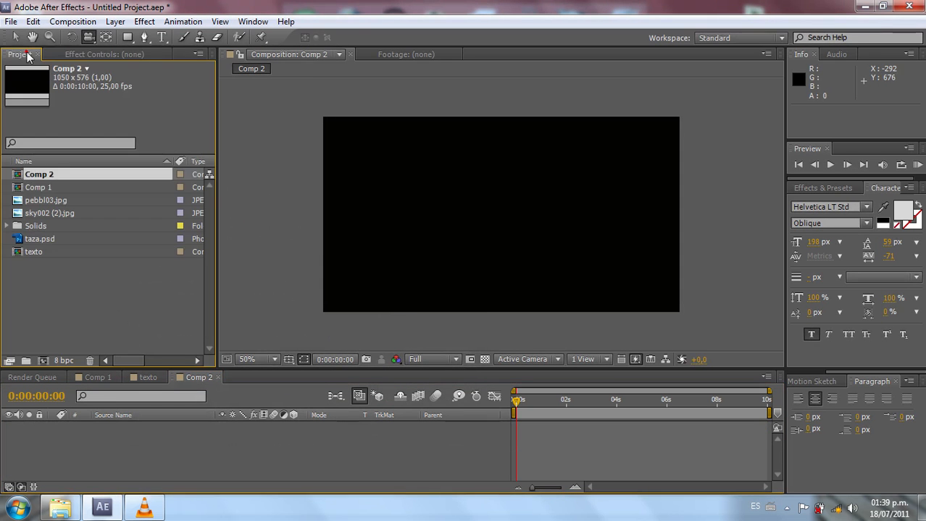
Step: Add a red solid of 1050 x 576 px with square pixels to the new composition
click(115, 21)
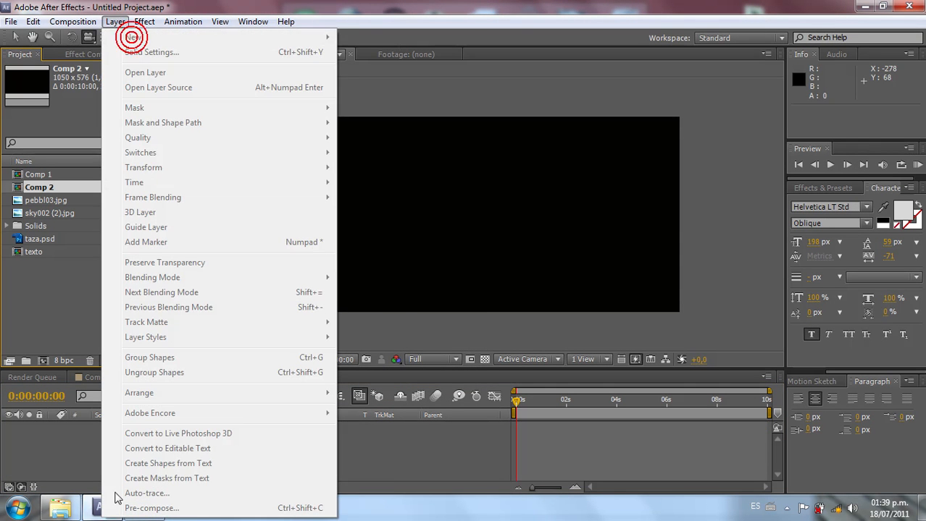
click(77, 465)
right_click(94, 453)
click(253, 327)
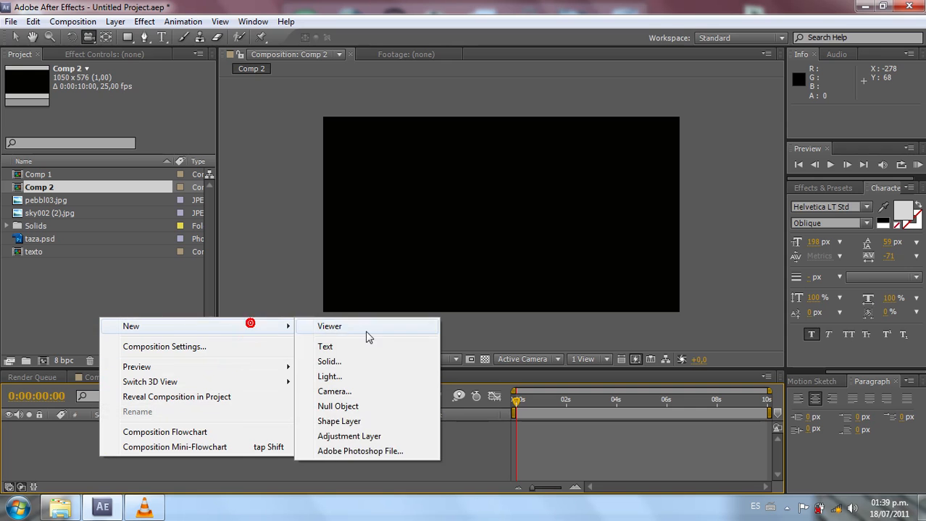
click(371, 359)
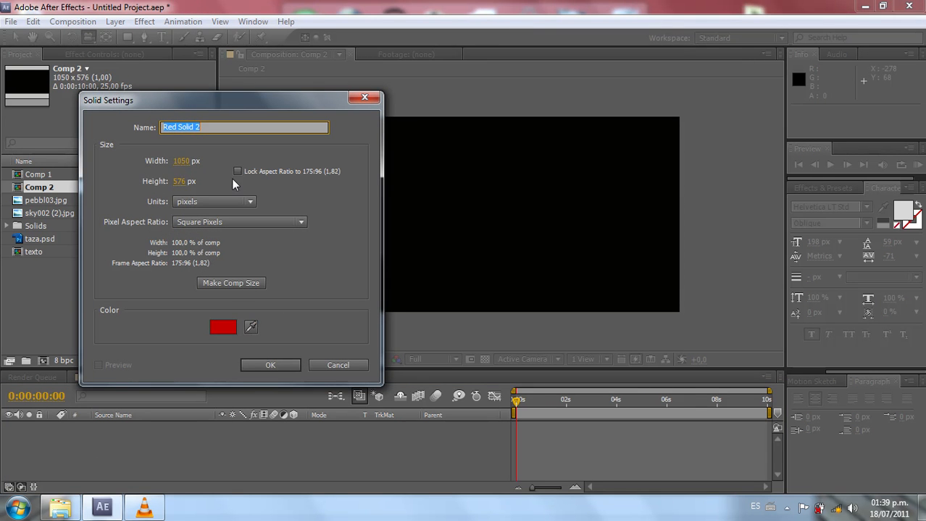
click(271, 365)
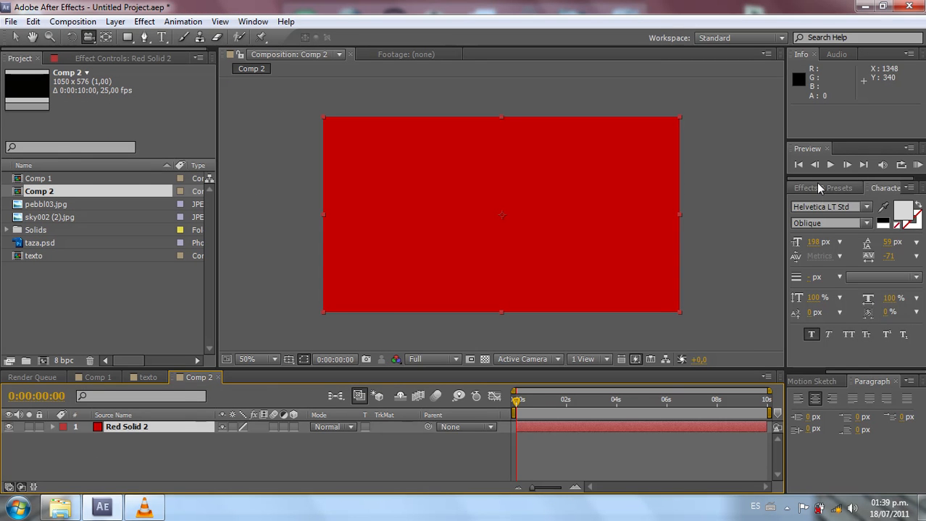
Step: Find the Wave World effect and apply it to the red solid in Comp 2
click(819, 188)
click(833, 203)
text(wave world)
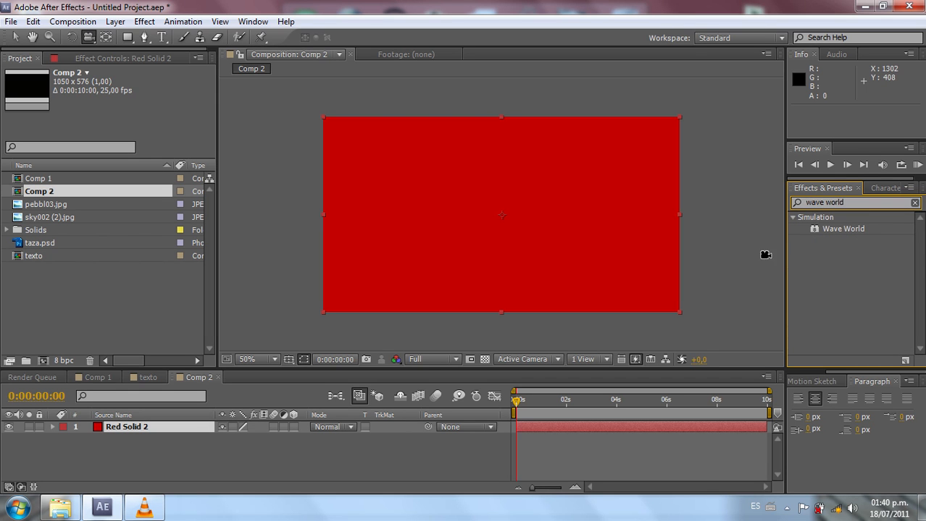
drag(840, 229, 510, 211)
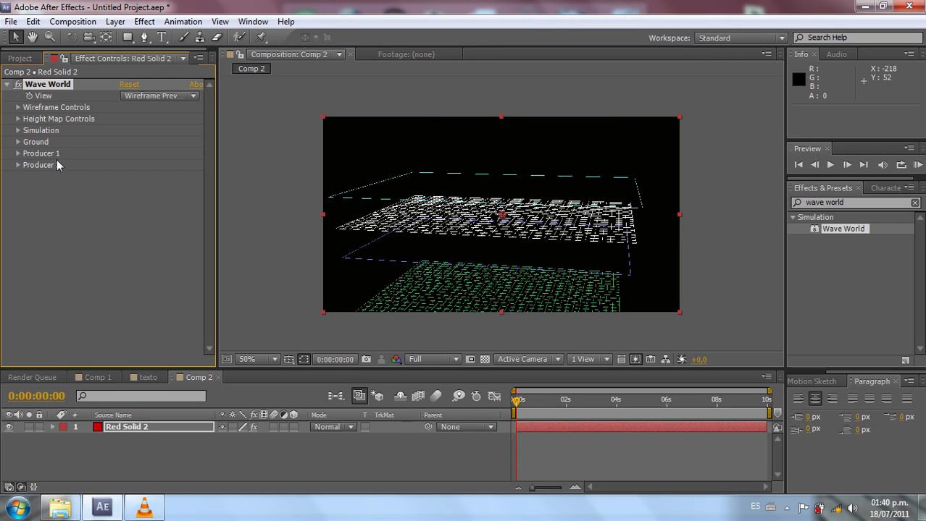
Step: Set Wave World's Grid Resolution to 500 and the wireframe's Vertical Rotation to 70°
click(16, 130)
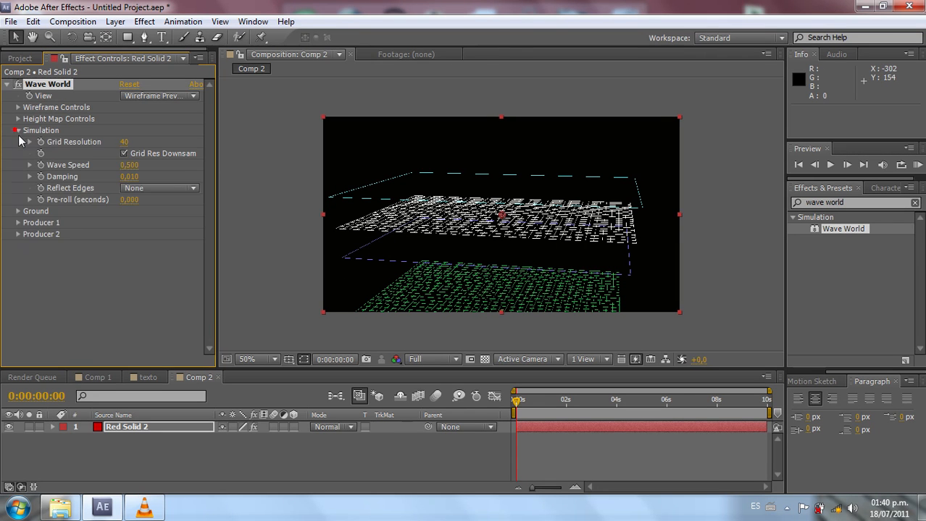
click(127, 142)
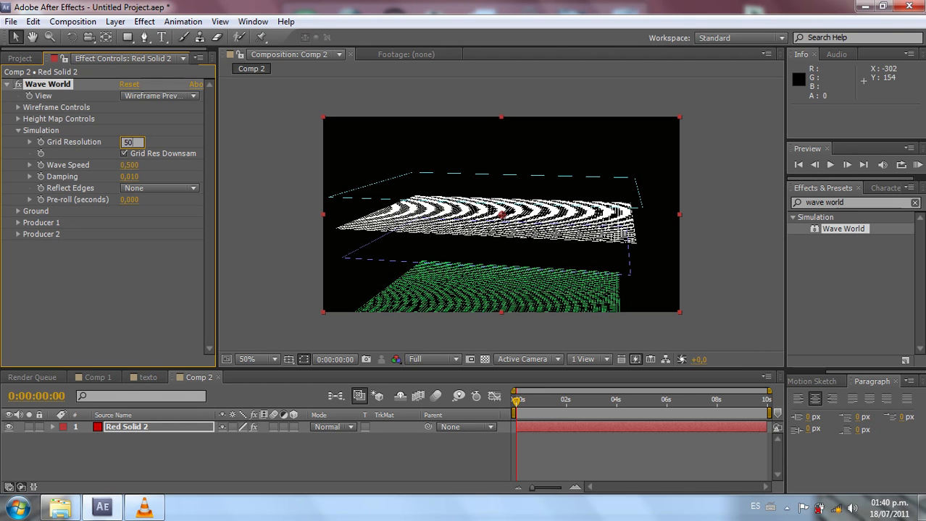
text(500)
key(Return)
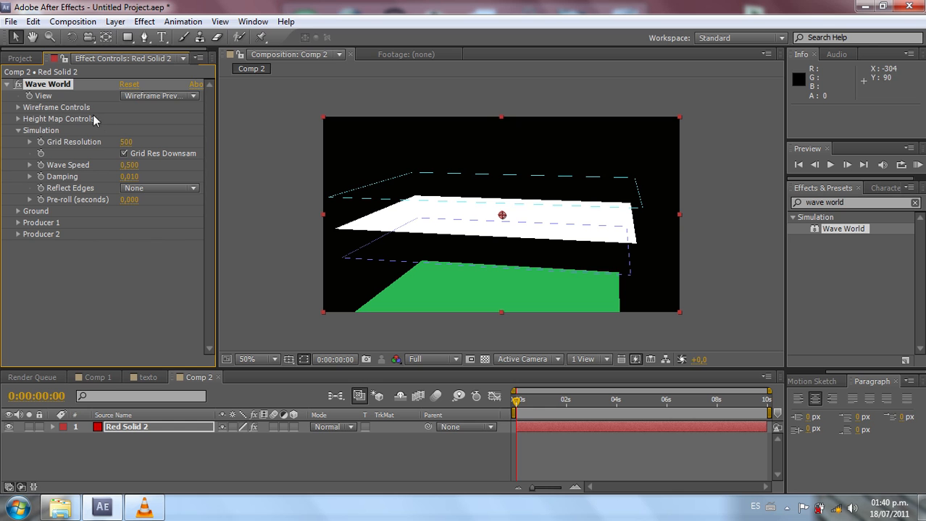
click(16, 108)
drag(142, 130, 188, 144)
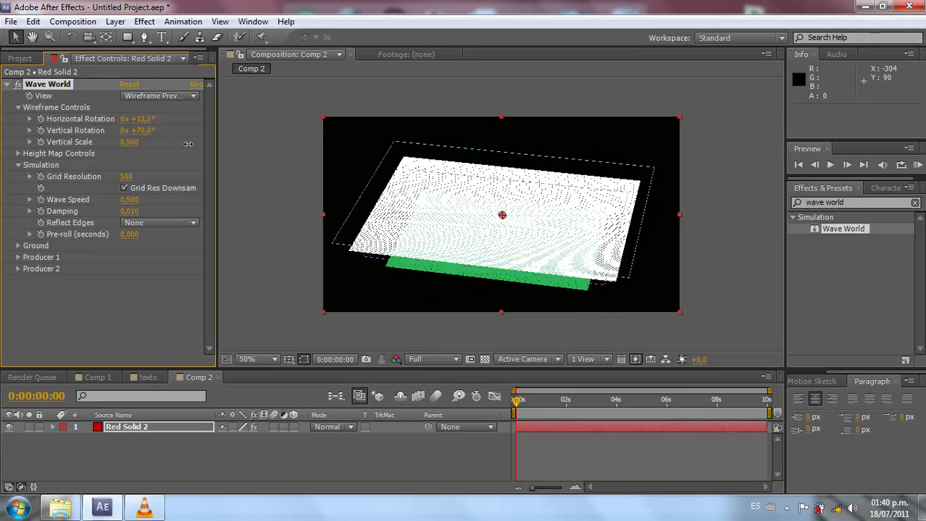
click(277, 467)
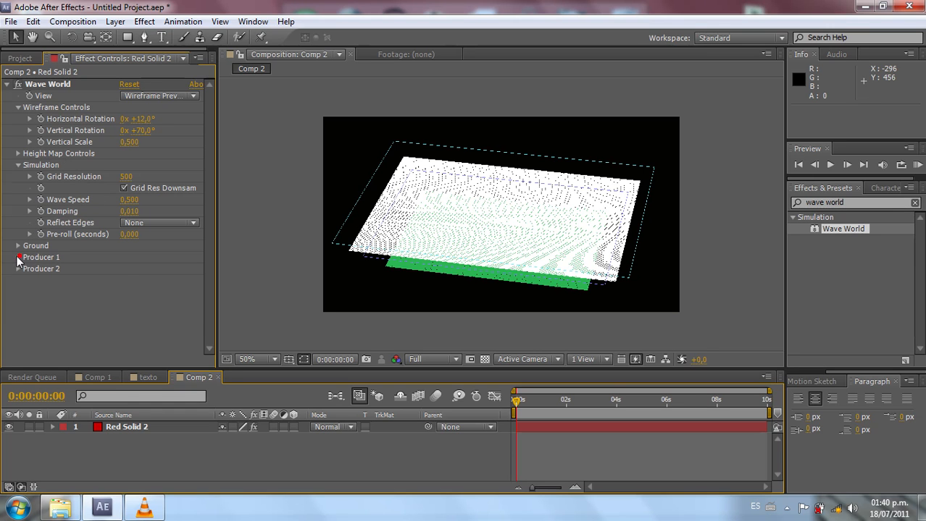
Step: Set Producer 1's Width to 0,475, preview the waves, and switch the Wave World view to Height Map
click(18, 257)
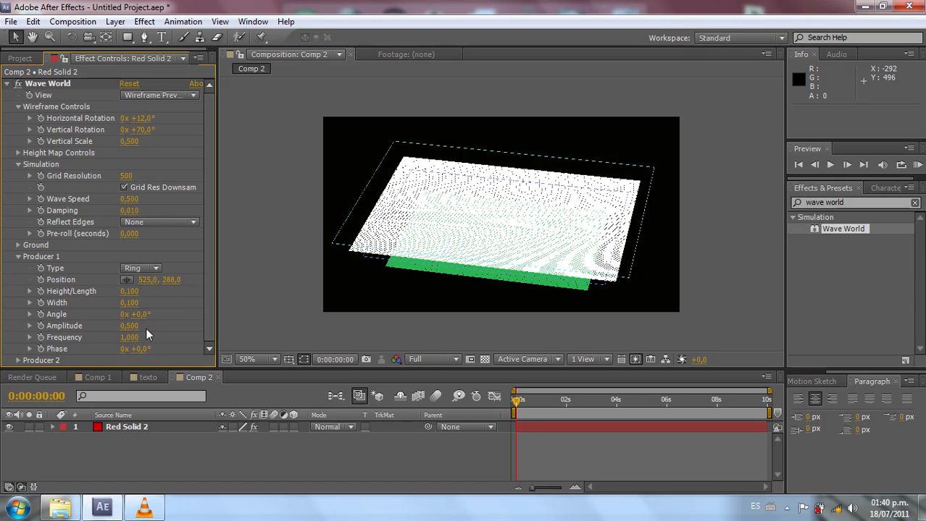
drag(134, 305, 175, 311)
drag(282, 322, 406, 318)
key(space)
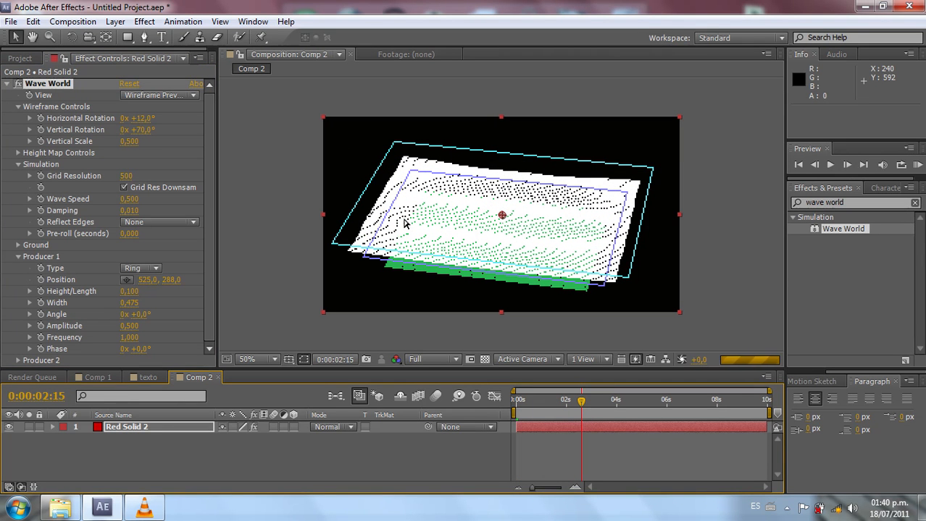
click(174, 97)
click(179, 108)
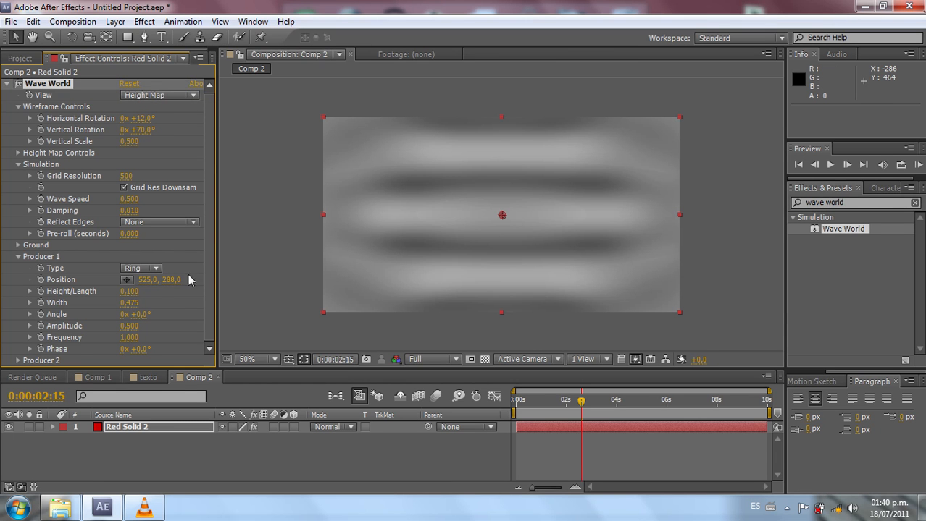
Step: Widen Producer 1 to 0,761 and check the height map at 0:00:06:22 and 0:00:05:14
drag(136, 305, 263, 312)
drag(562, 402, 689, 439)
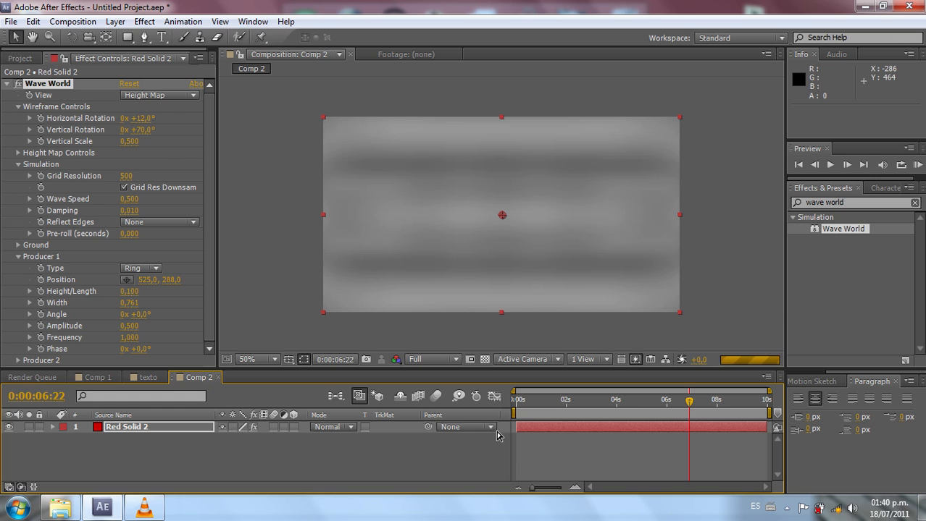
drag(637, 411, 655, 422)
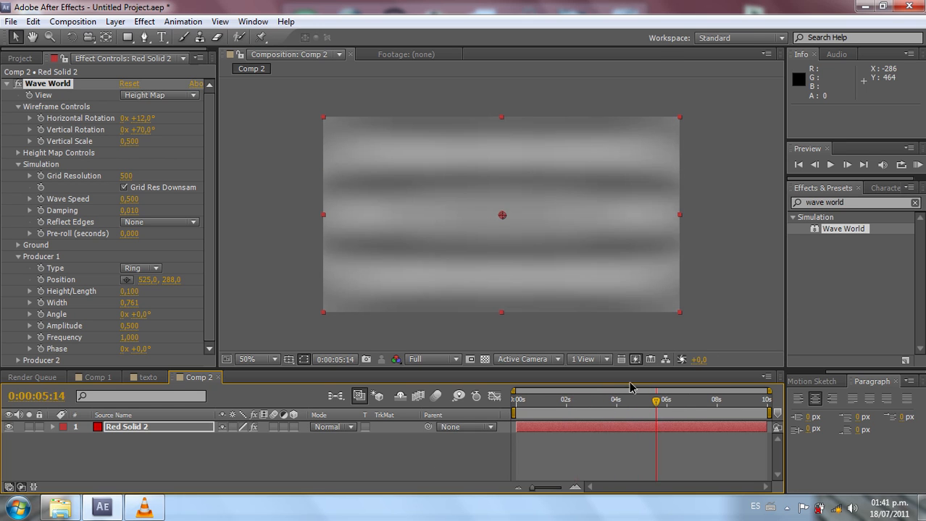
Step: Create a 1050 x 576 px red solid named "fractal" in Comp 2 and place it below Red Solid 2
click(119, 450)
click(147, 378)
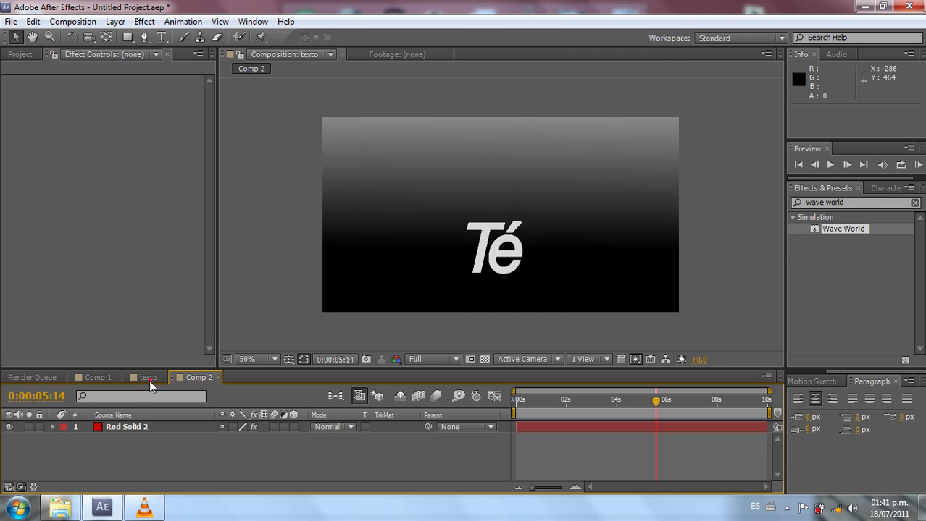
click(190, 378)
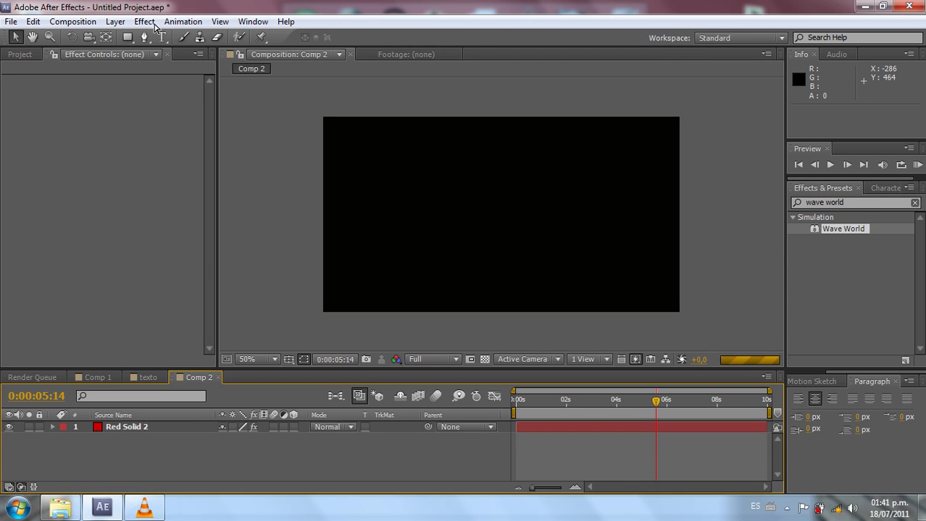
right_click(175, 466)
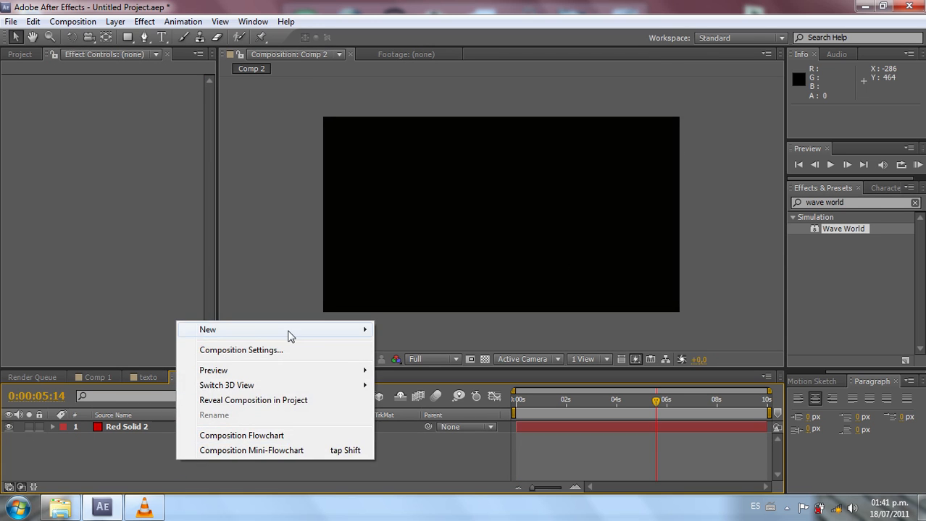
click(345, 328)
click(412, 370)
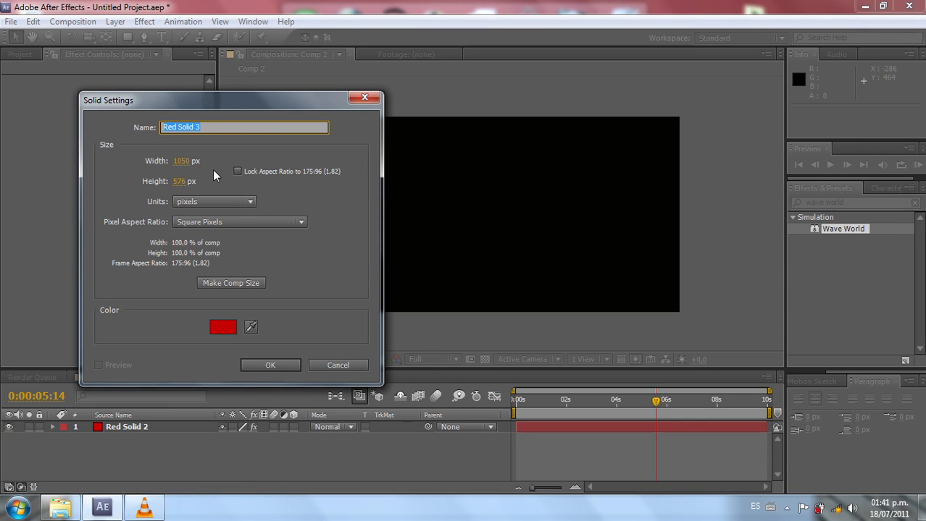
text(ractal)
click(269, 365)
drag(145, 427, 166, 444)
Step: Apply the Noise & Grain effect Fractal Noise to the fractal layer and hide Red Solid 2
click(845, 204)
text(frac)
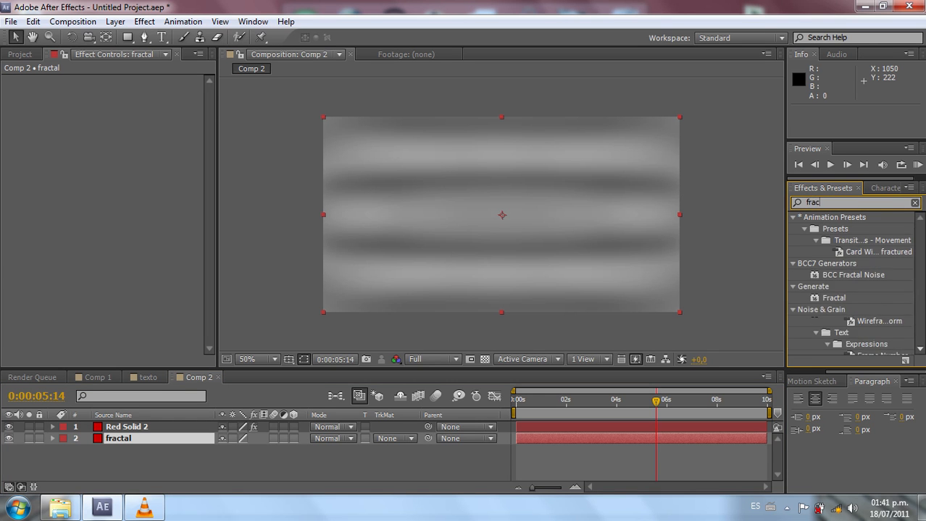
text(tal noise)
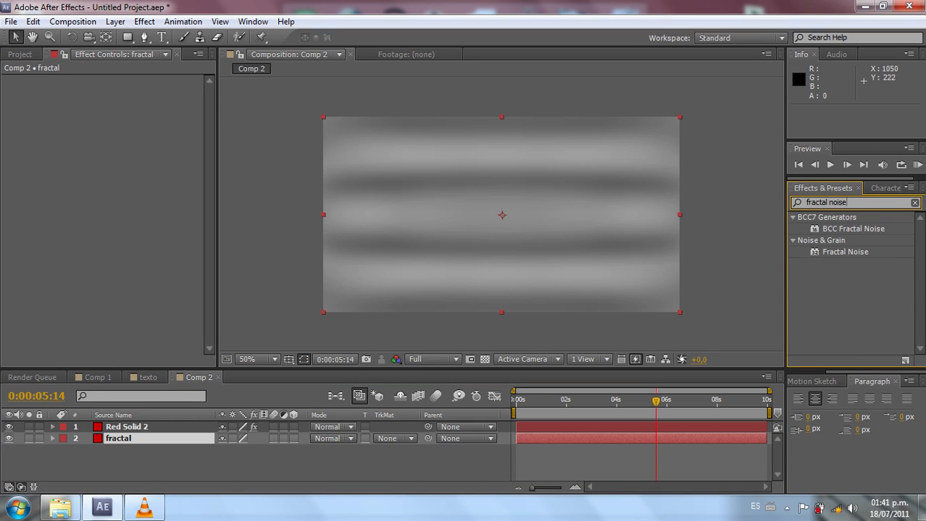
click(844, 253)
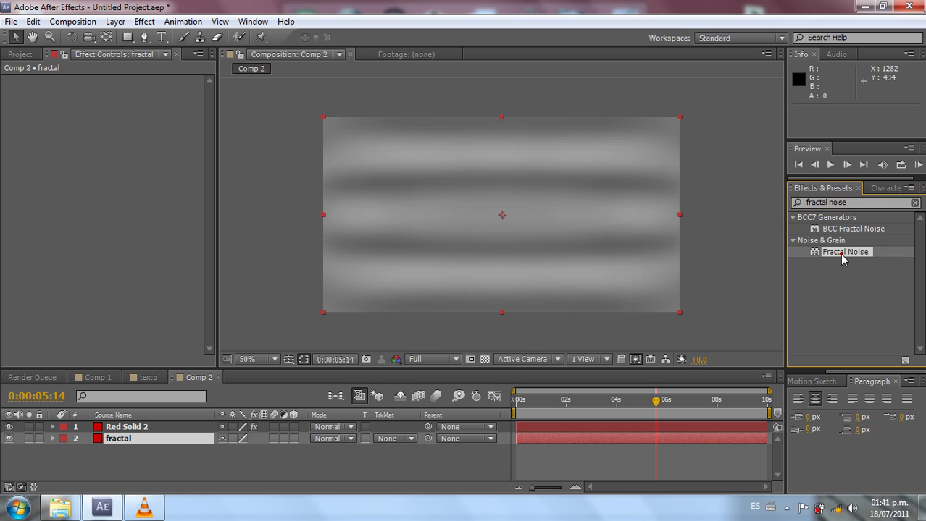
drag(842, 255, 131, 439)
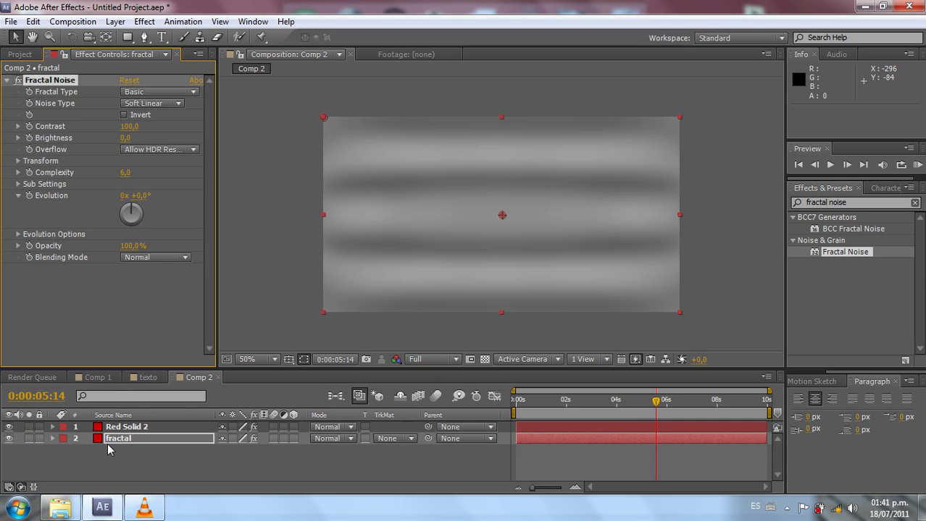
click(9, 428)
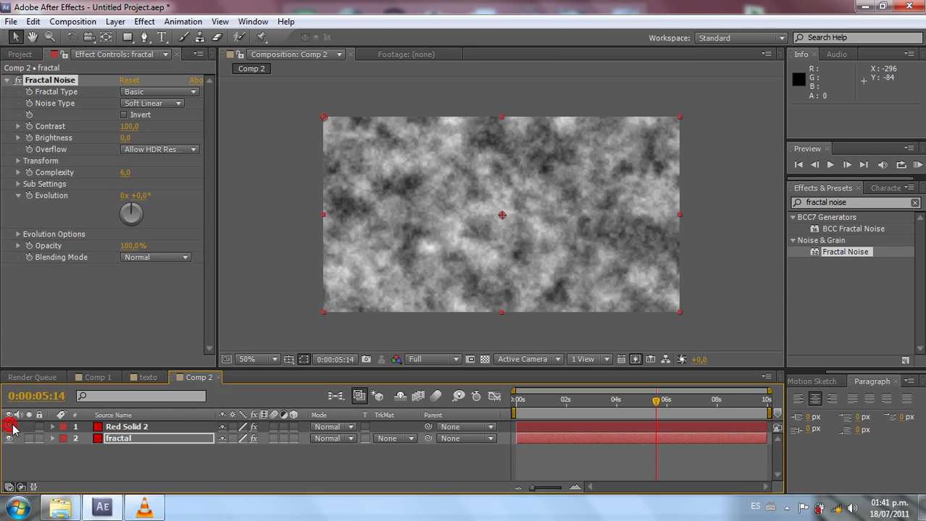
Step: Keep the Basic fractal type and set the Fractal Noise Complexity to 6,7
click(154, 96)
click(165, 100)
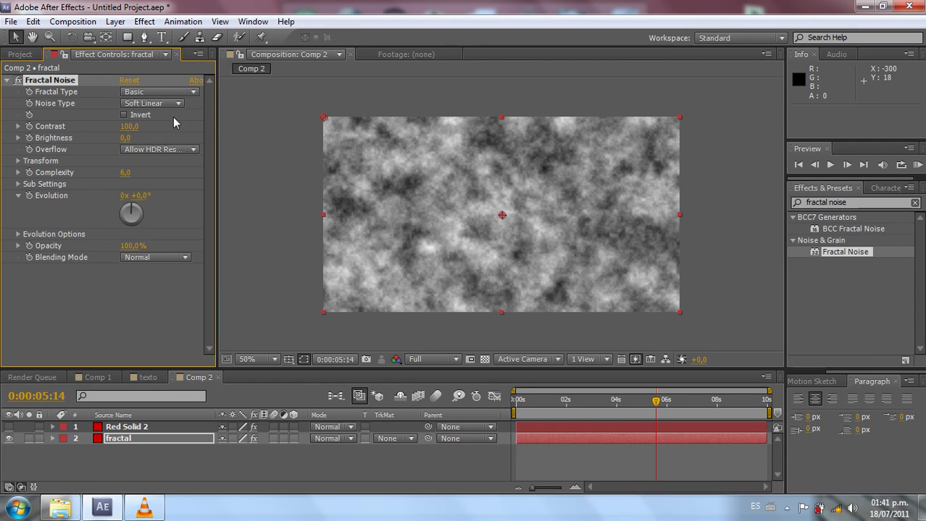
drag(145, 178, 165, 181)
Step: Keyframe the Fractal Noise Evolution from 0x at 0:00:00:00 to 5x at 0:00:09:24
drag(658, 406, 515, 402)
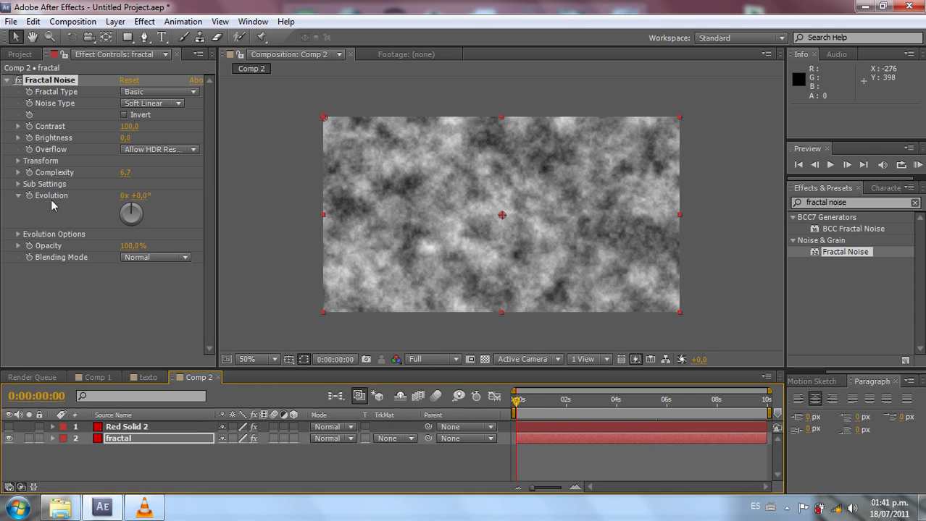
click(30, 196)
key(End)
click(125, 196)
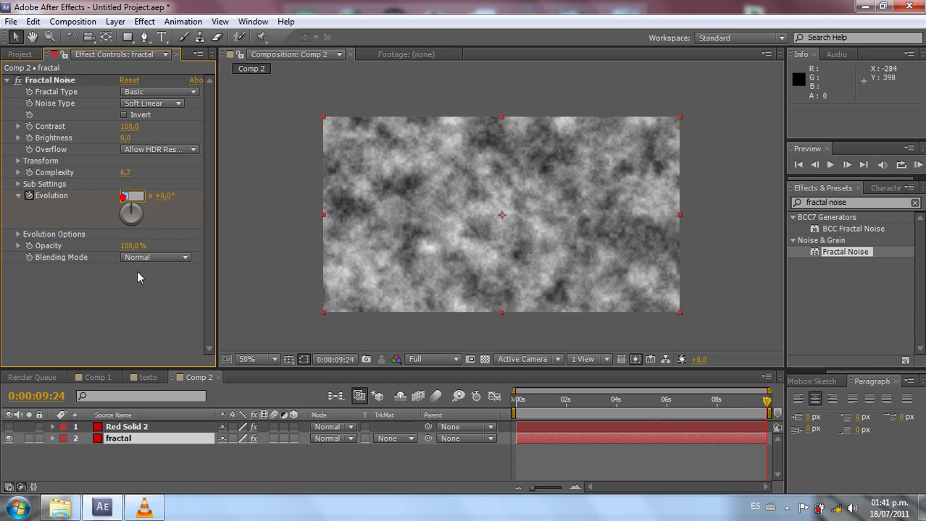
text(5)
key(Return)
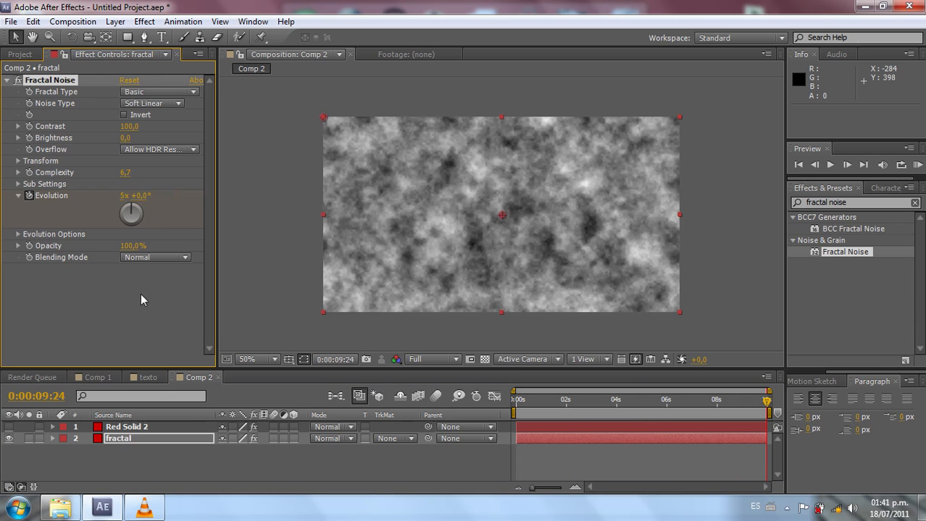
Step: Raise the Fractal Noise Contrast to 255,4
click(18, 126)
drag(83, 152, 134, 159)
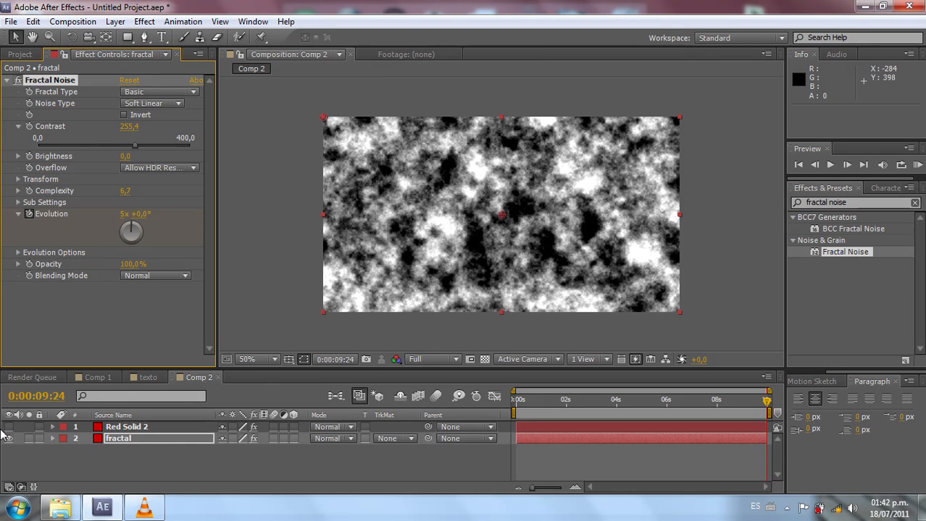
Step: Make Red Solid 2 visible again and select it to show its Wave World settings
click(119, 427)
click(123, 439)
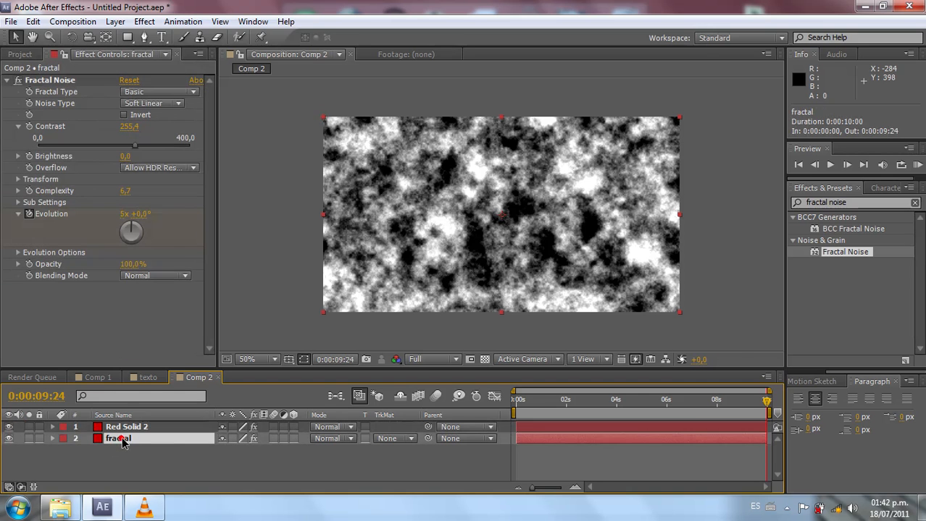
click(126, 430)
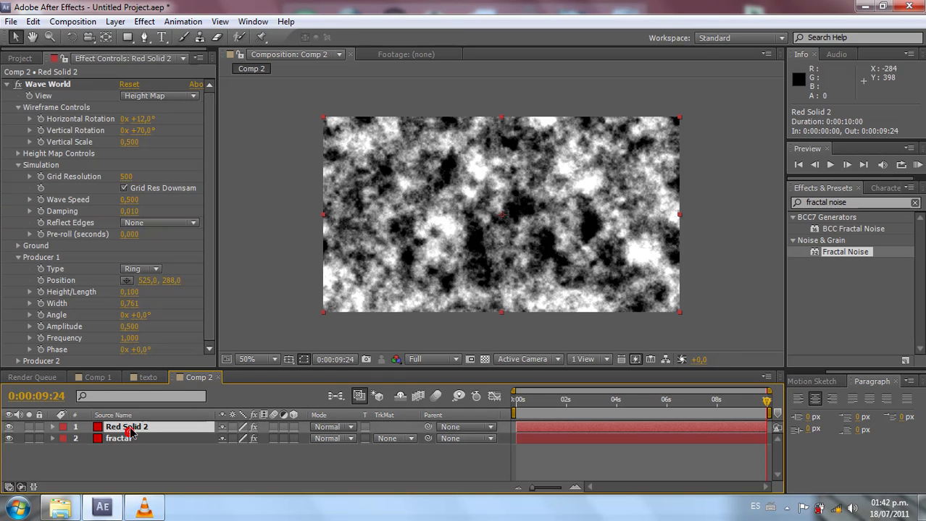
Step: Hide the fractal layer, set Red Solid 2's Wave World Ground to 2. fractal, and check the result at 0:00:06:06
click(9, 439)
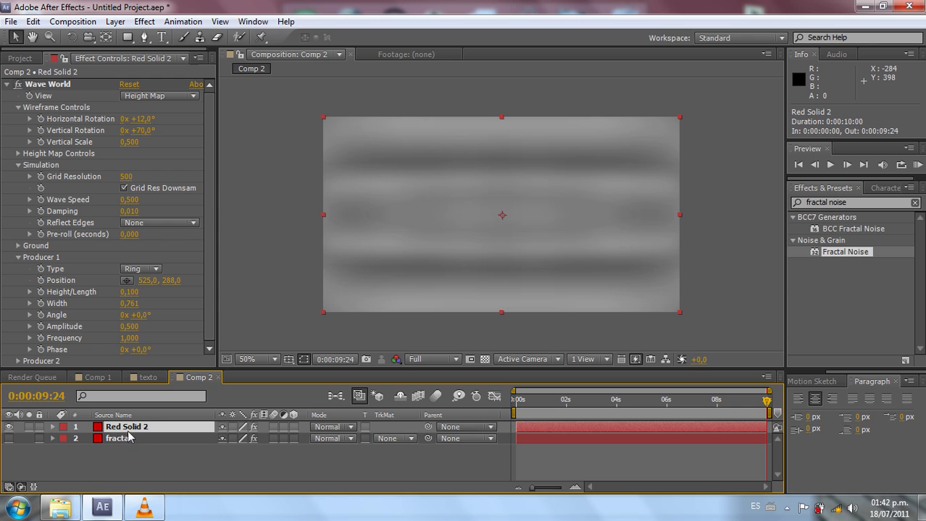
click(204, 162)
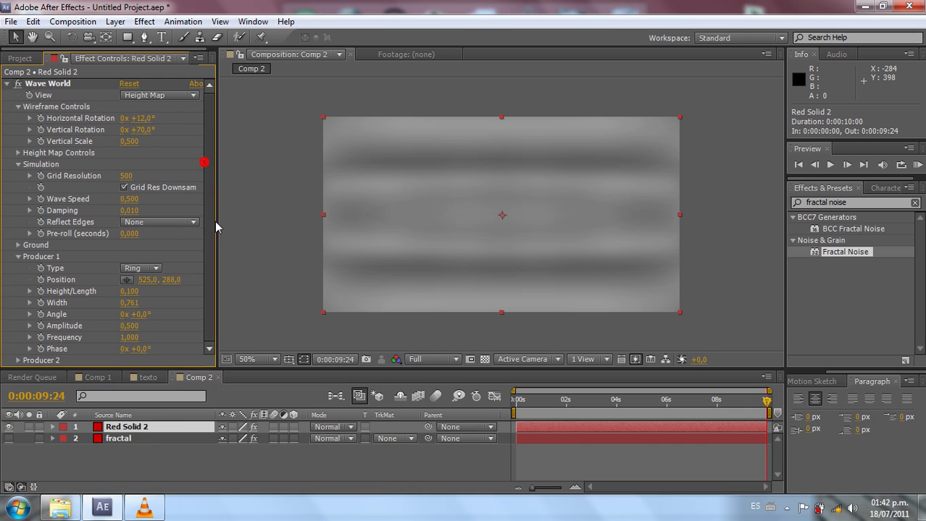
click(18, 245)
click(152, 257)
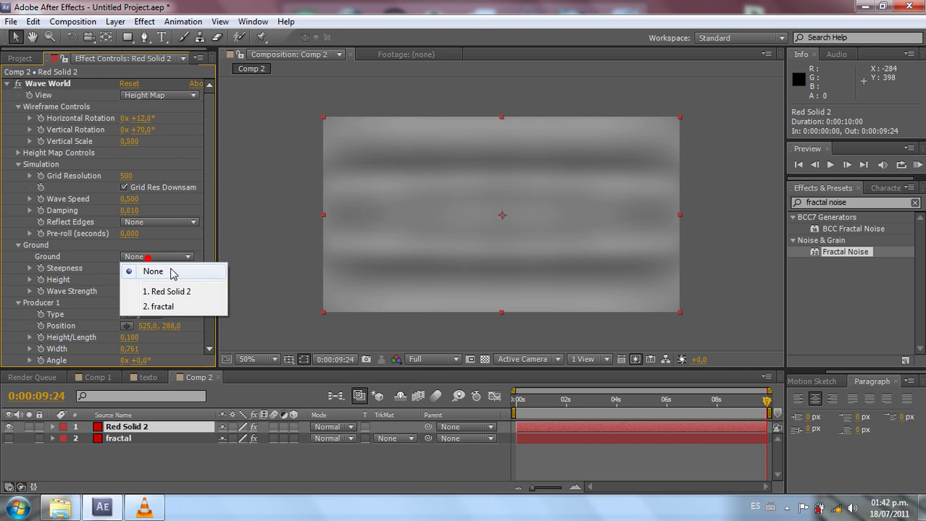
click(172, 308)
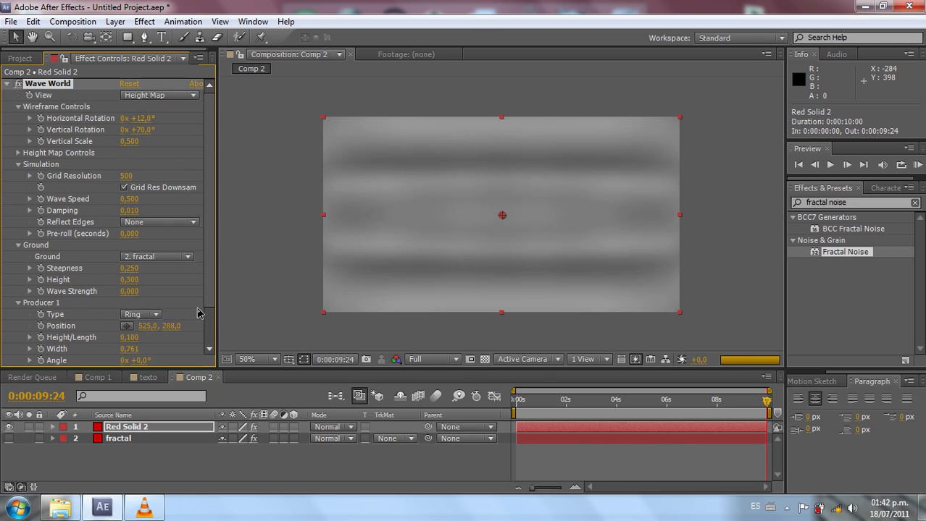
drag(661, 404, 672, 429)
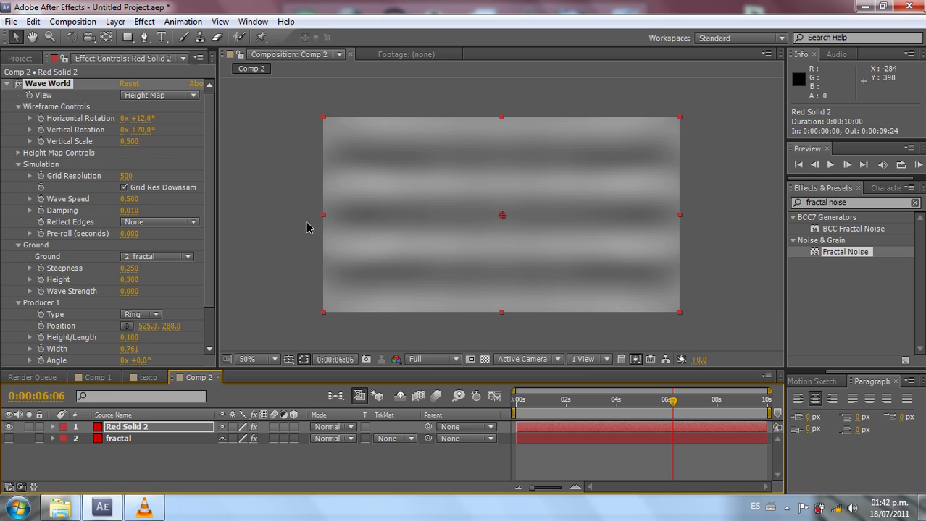
Step: Show Red Solid 2's Wave World as Wireframe Preview and set its Vertical Rotation to 0x +1,0°
click(210, 116)
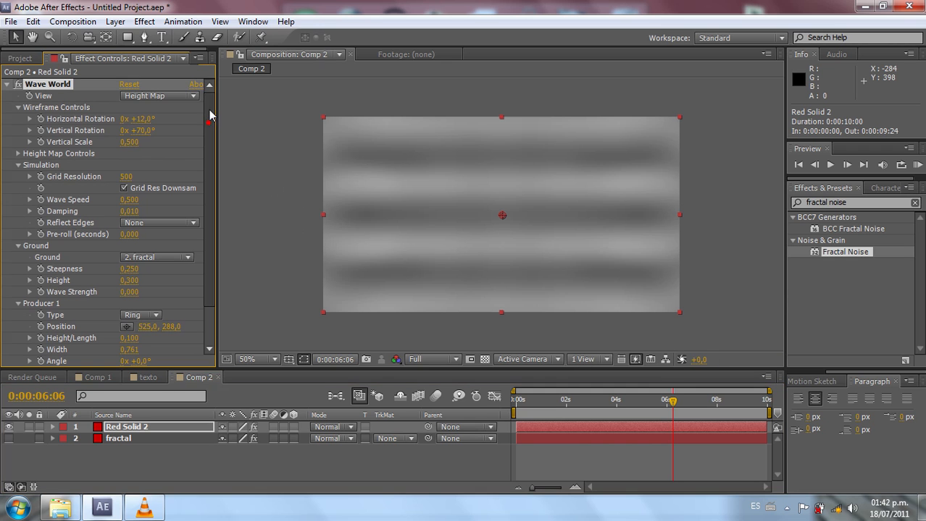
click(156, 97)
click(161, 122)
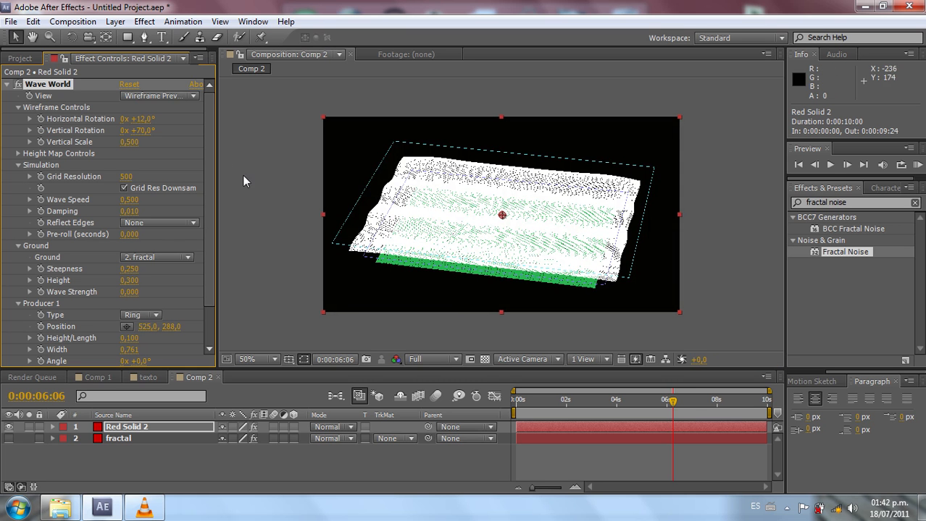
drag(138, 139, 105, 142)
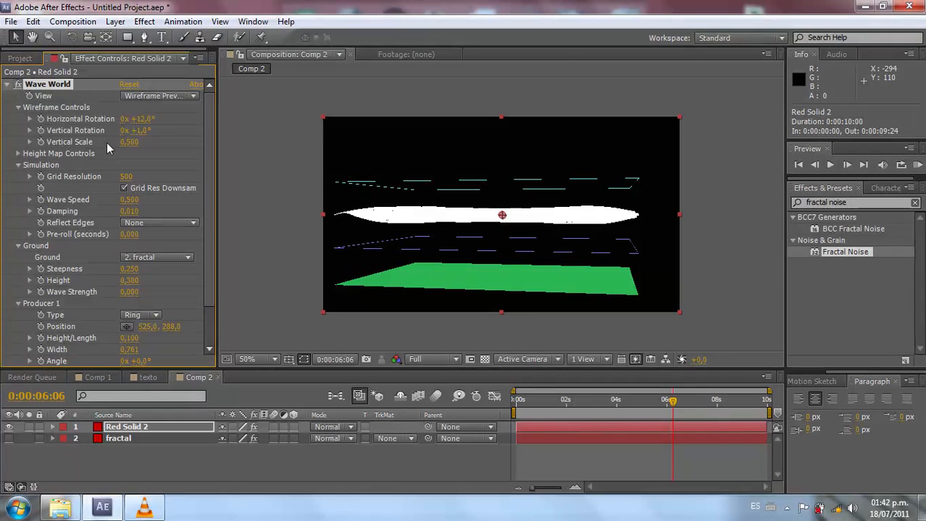
Step: Pre-compose the fractal layer as "fractal Comp 1", leaving all attributes in Comp 2
click(119, 438)
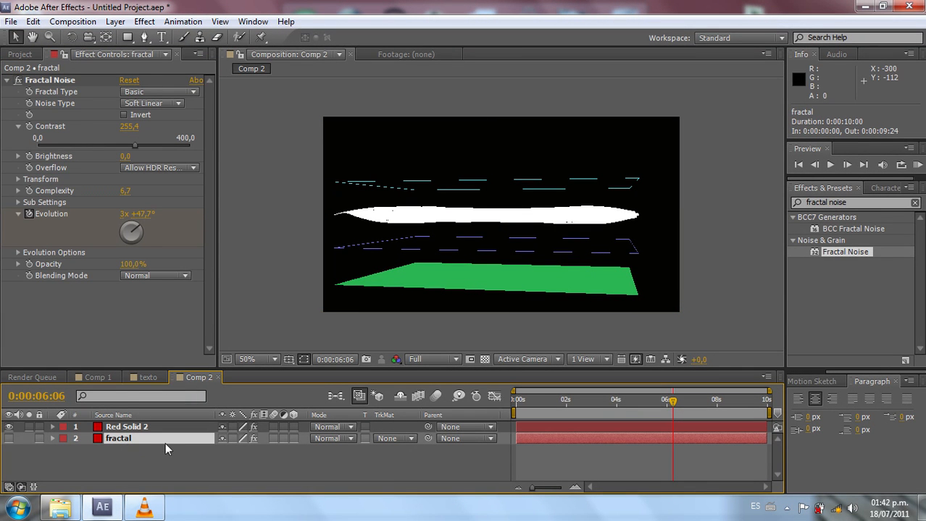
right_click(126, 438)
click(114, 444)
click(116, 21)
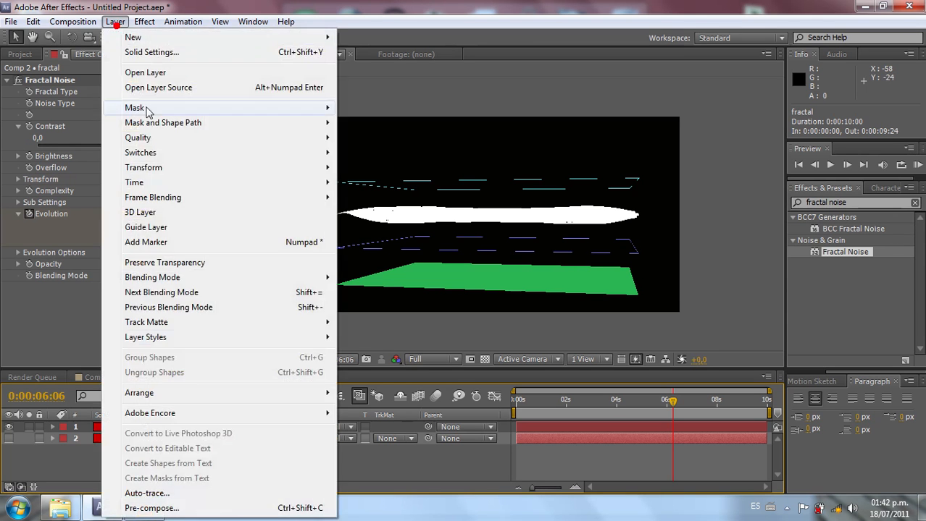
click(156, 508)
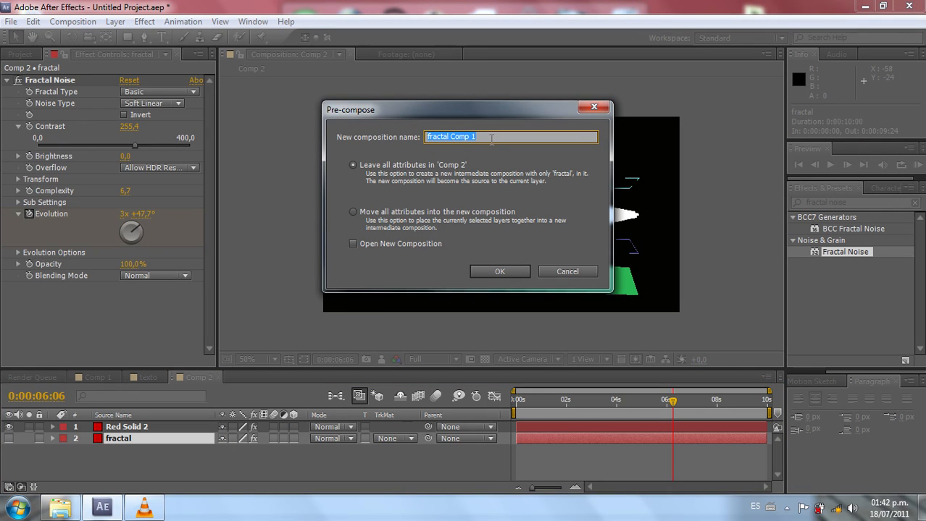
click(485, 274)
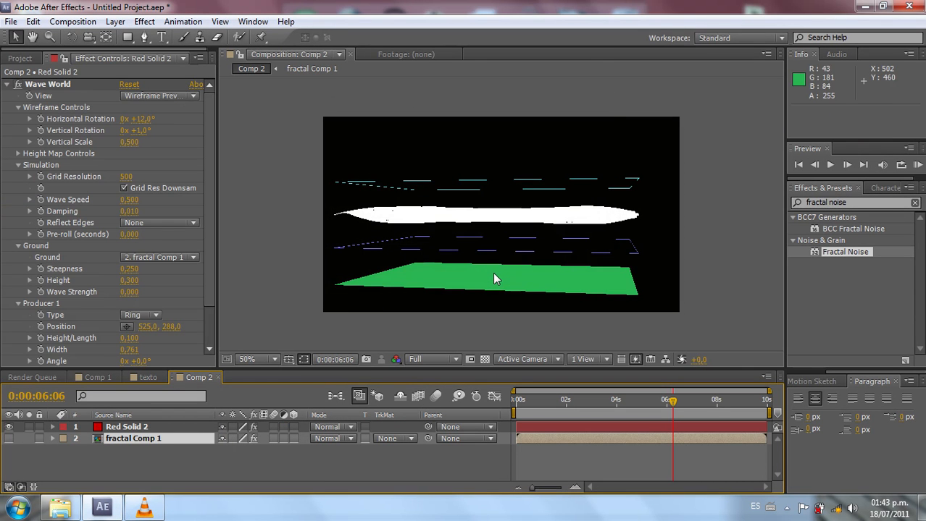
Step: Open fractal Comp 1, apply Fractal Noise to its fractal layer, and set the Contrast to 203,0
double_click(156, 439)
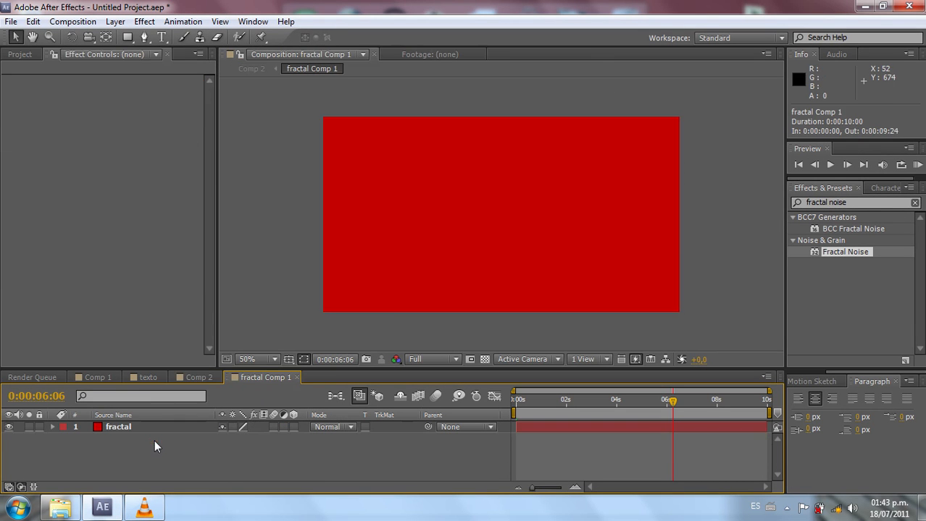
click(144, 427)
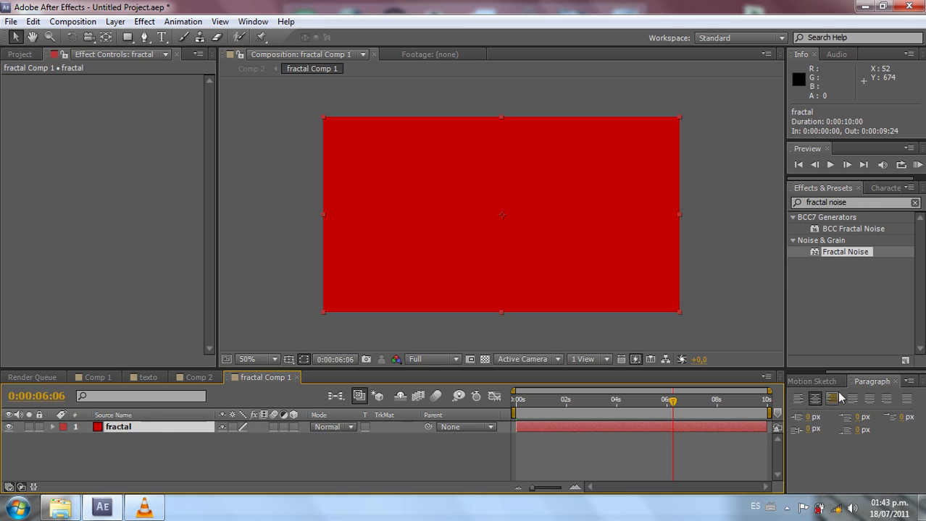
drag(863, 257, 511, 265)
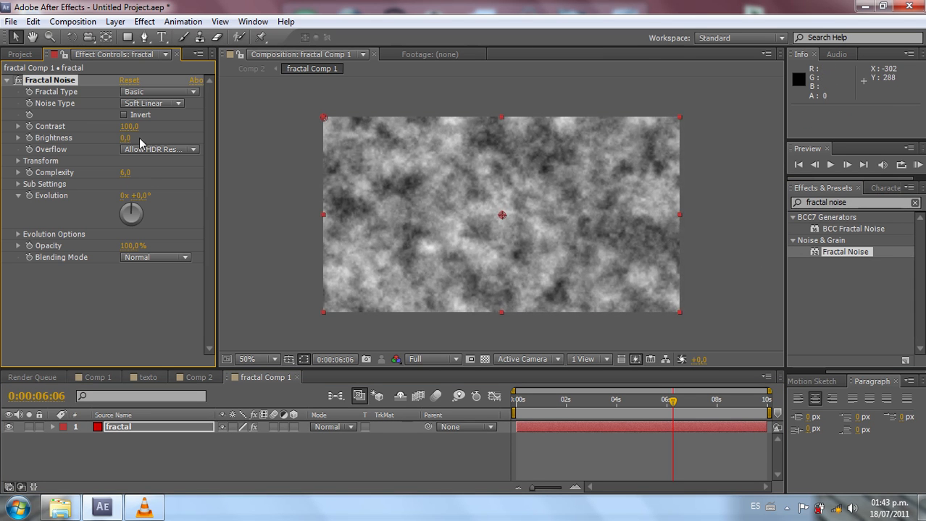
drag(135, 126, 211, 137)
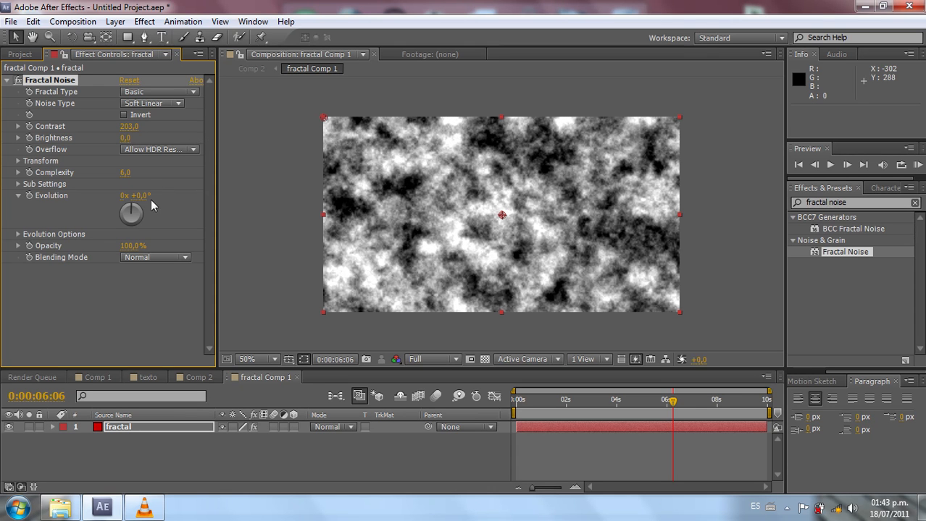
Step: In fractal Comp 1, keyframe the Fractal Noise Evolution from 0x at 0:00:00:00 to 5x at 0:00:09:24 and preview the motion
drag(665, 403, 516, 403)
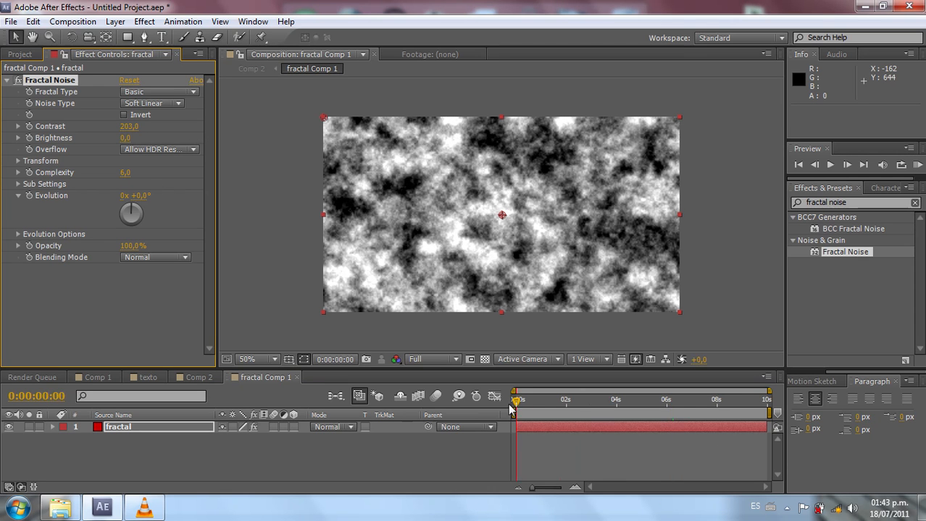
click(207, 378)
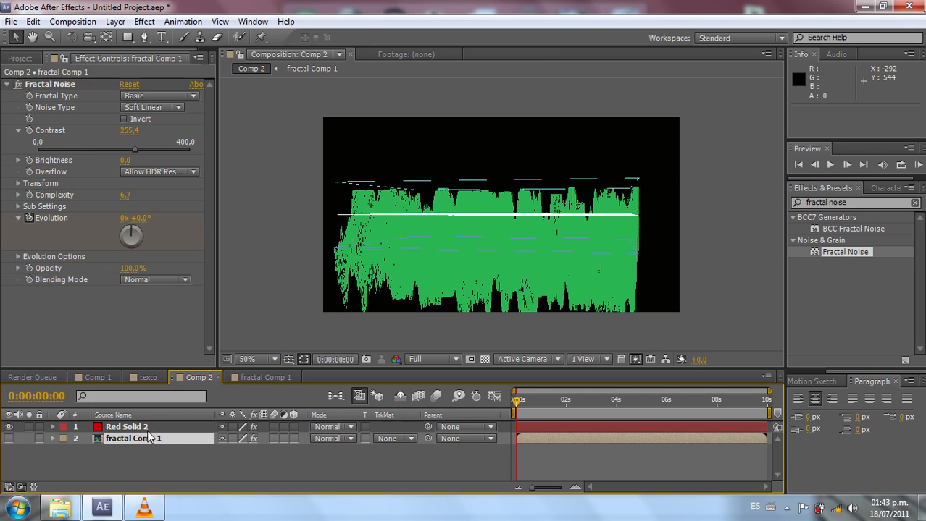
click(248, 378)
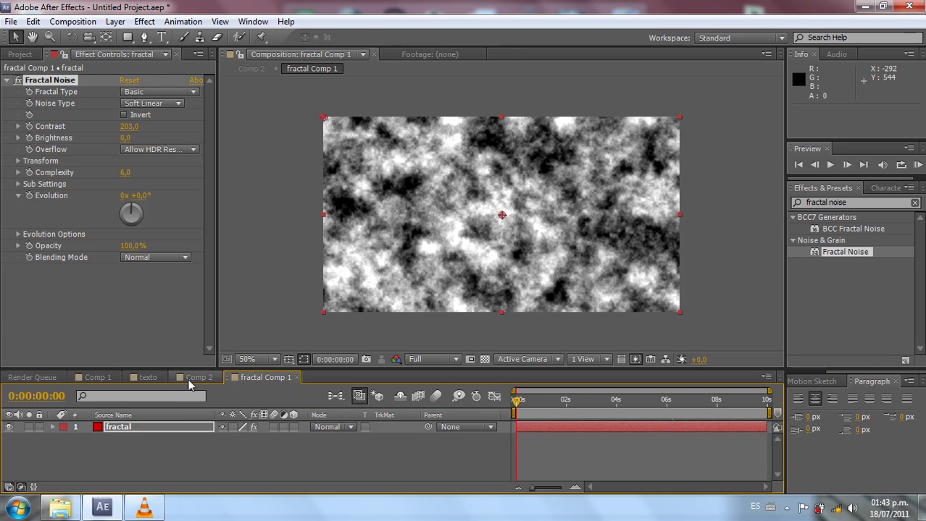
click(197, 378)
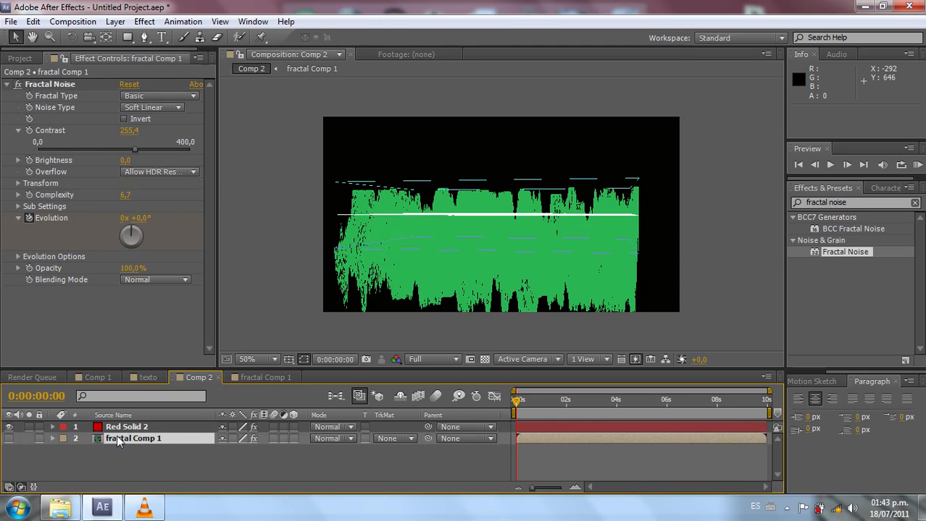
click(264, 377)
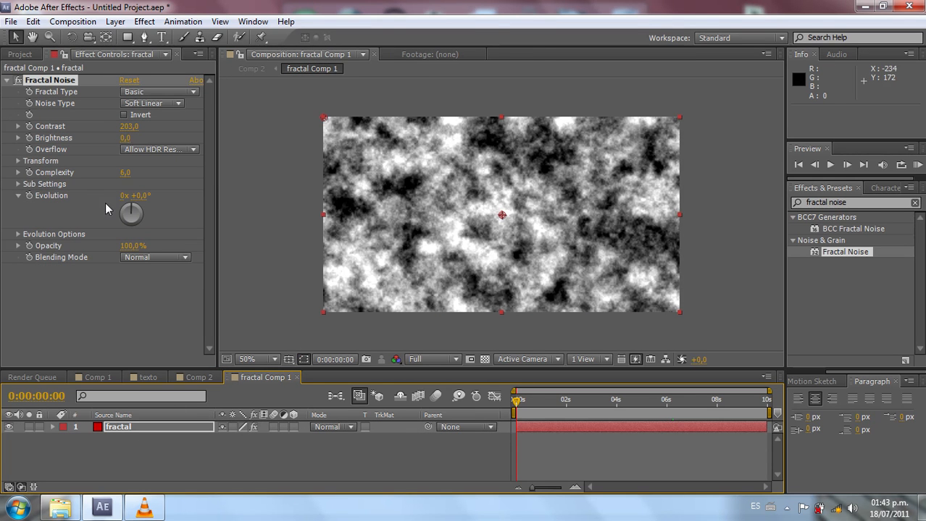
click(30, 196)
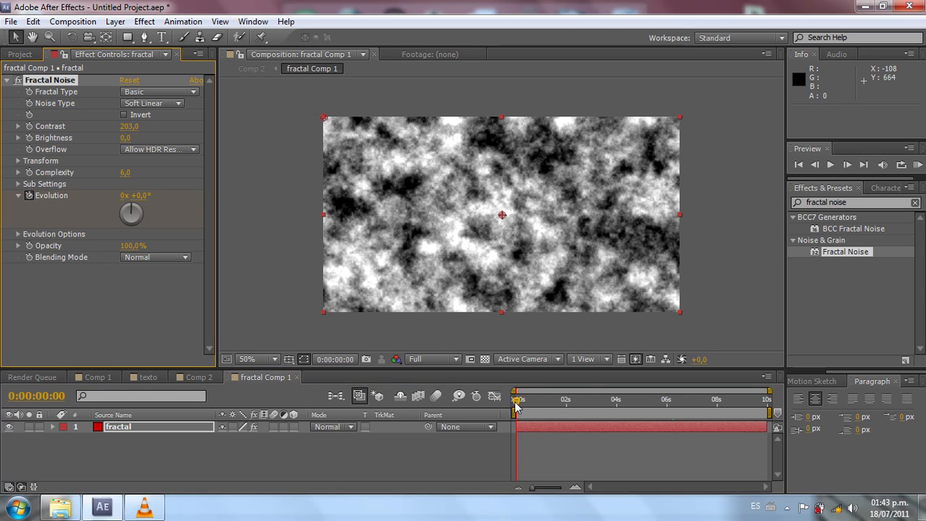
drag(515, 404, 766, 403)
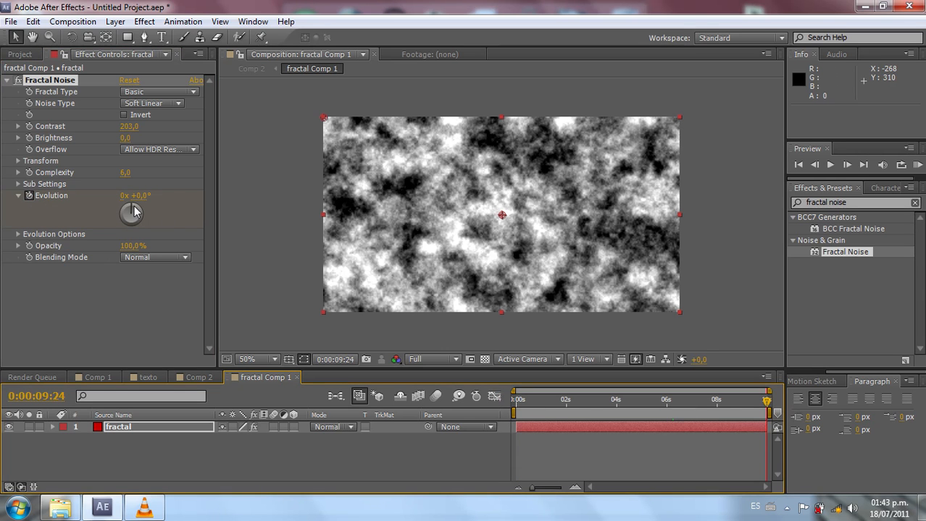
click(124, 195)
text(5)
key(Return)
drag(621, 402, 751, 400)
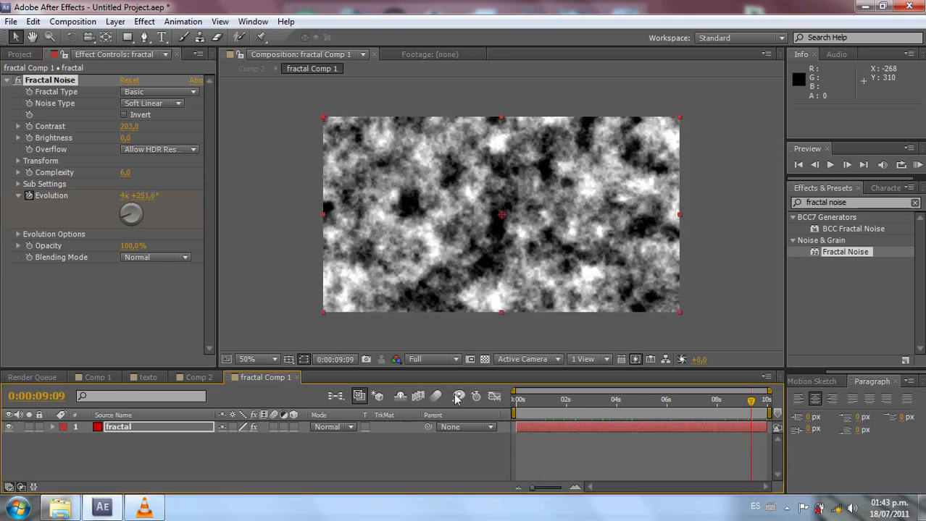
Step: In Comp 2, set Red Solid 2's Wave World View back to Height Map and check it at 0:00:03:00
click(200, 378)
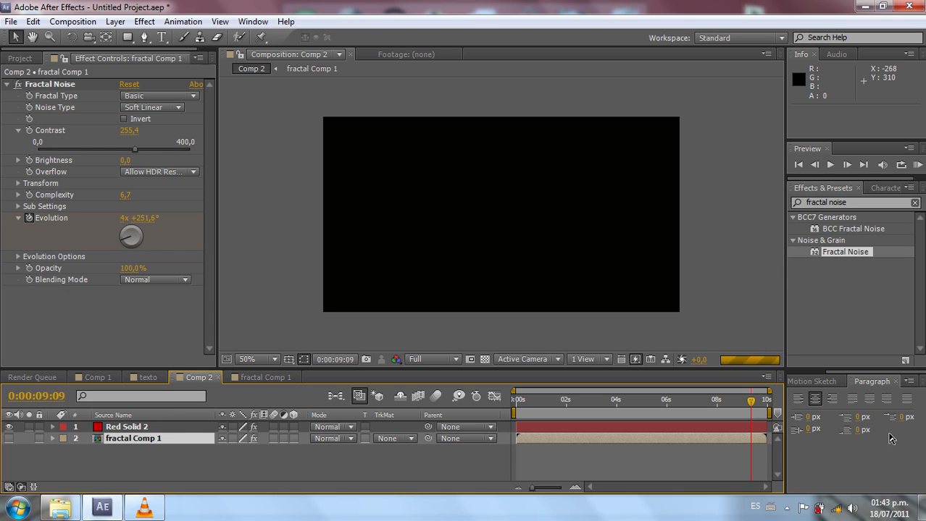
click(706, 402)
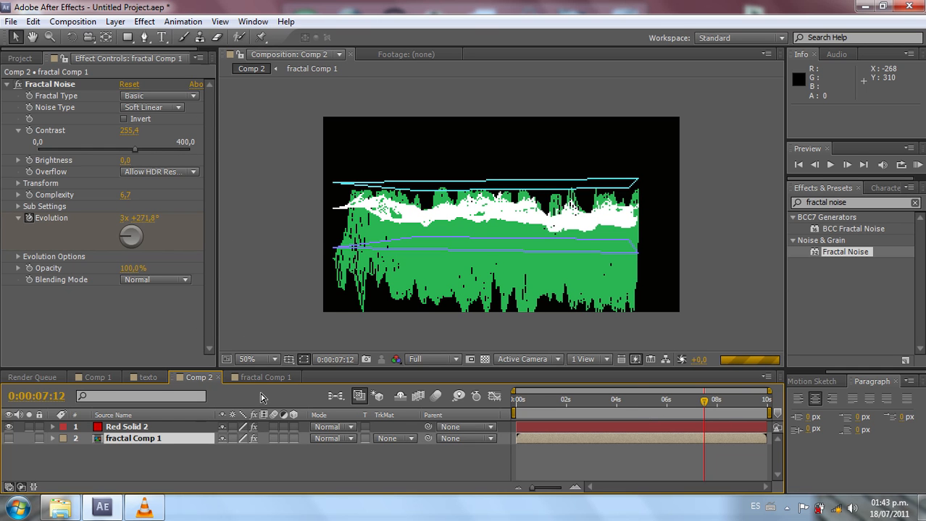
click(152, 427)
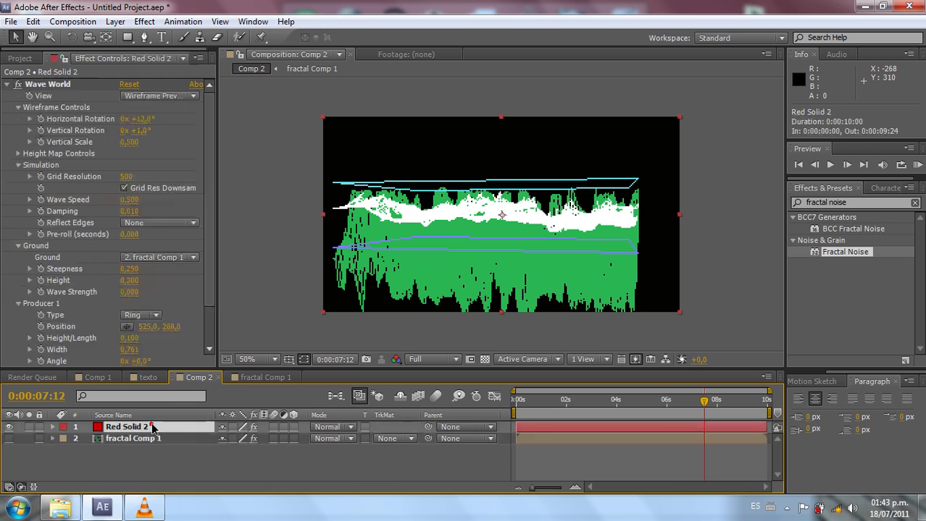
click(173, 97)
click(173, 110)
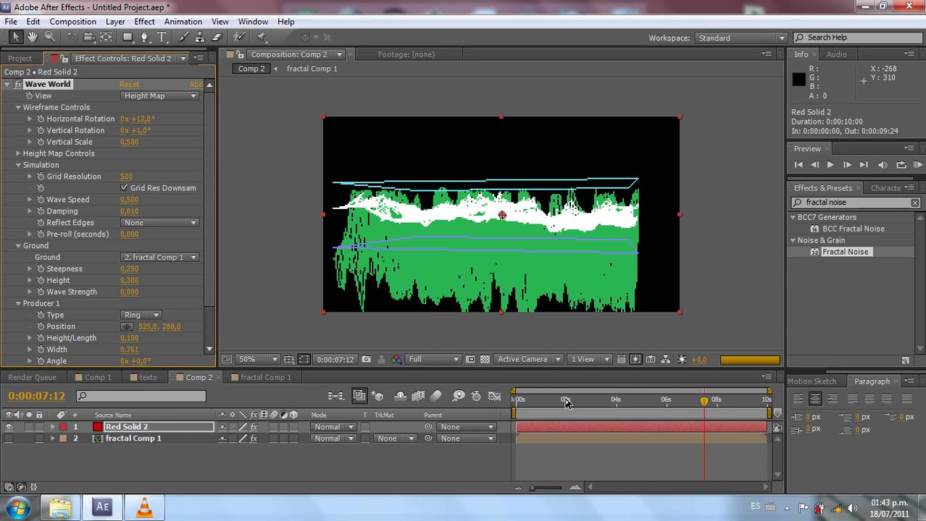
click(610, 410)
click(594, 411)
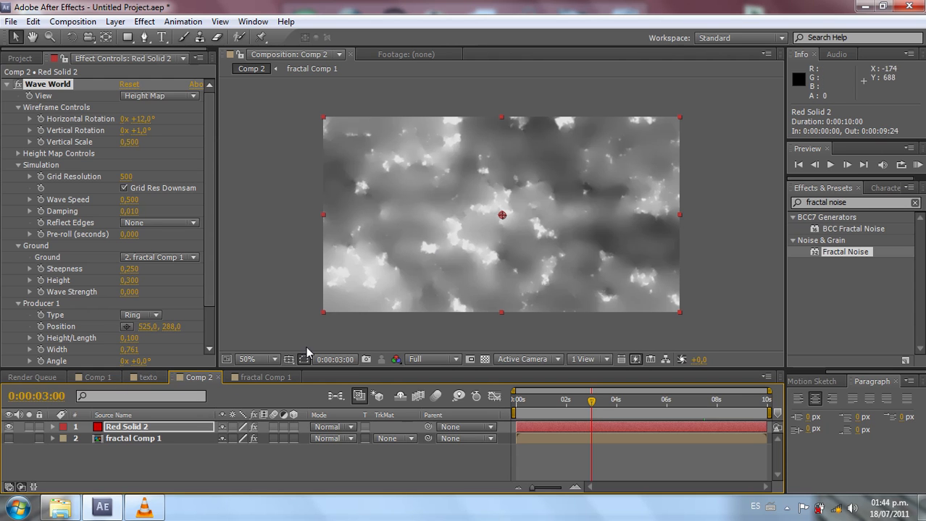
Step: Compare the height maps of Comp 1 at 0:00:03:04 and Comp 2 at 0:00:04:24
click(98, 377)
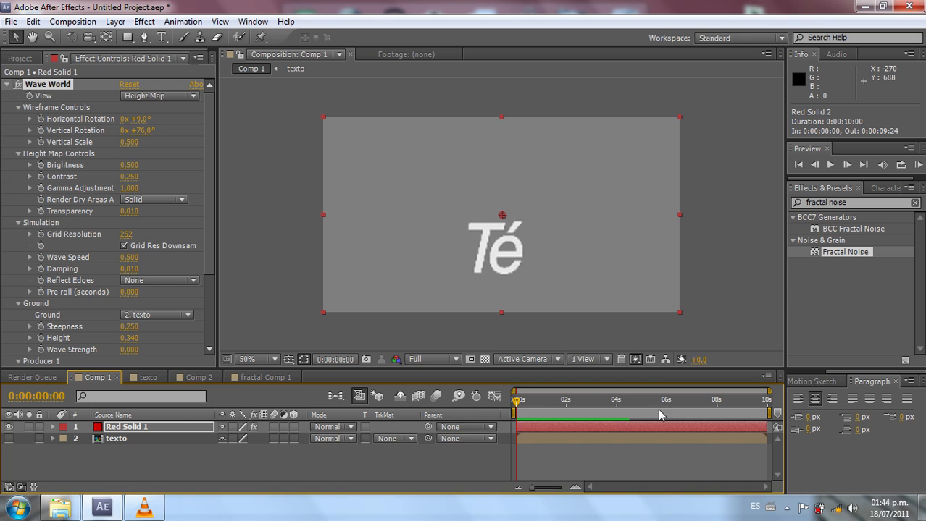
drag(532, 401, 595, 403)
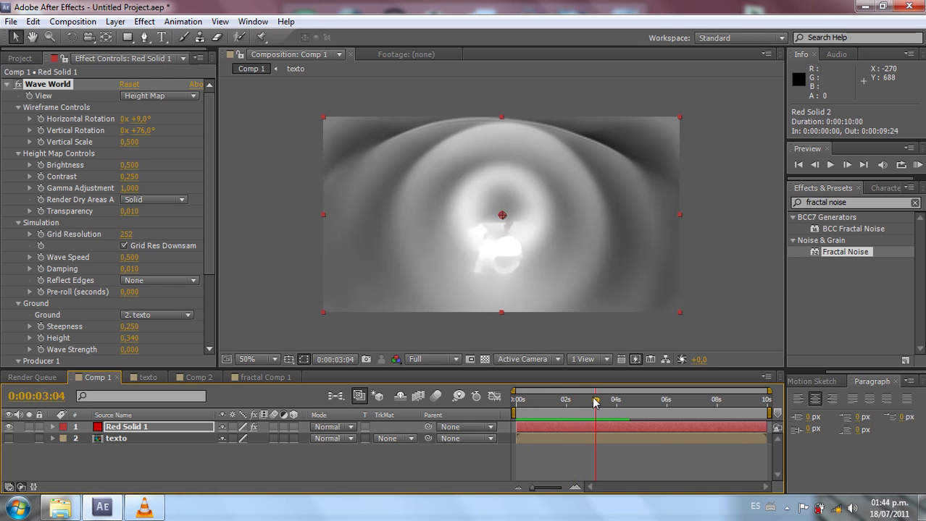
click(207, 378)
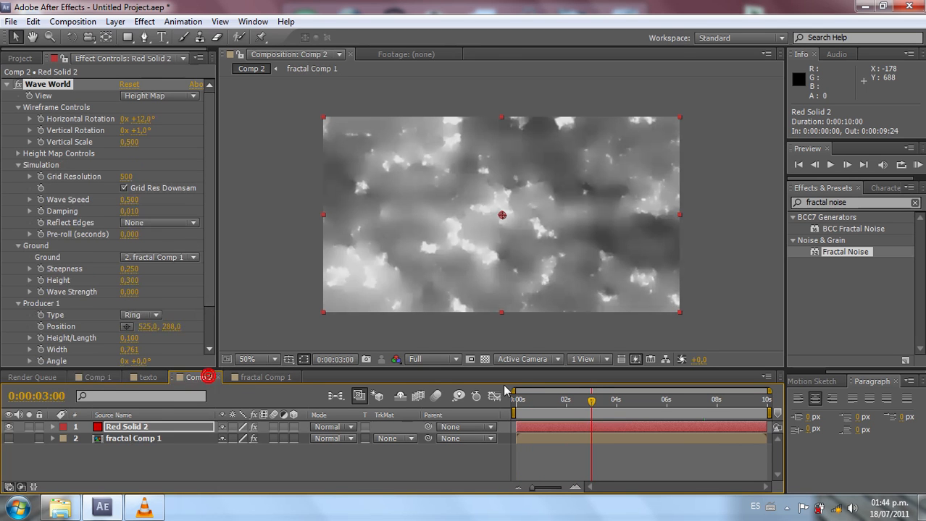
drag(591, 400, 641, 417)
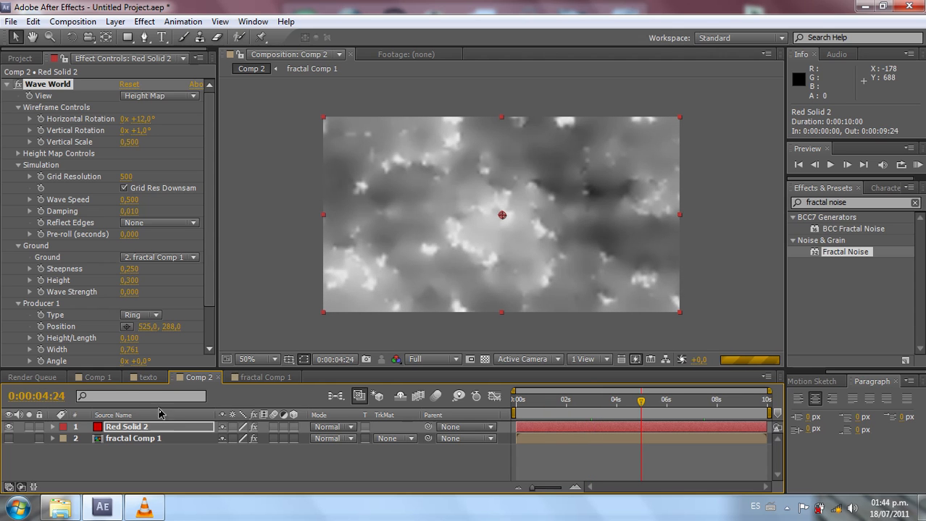
click(100, 378)
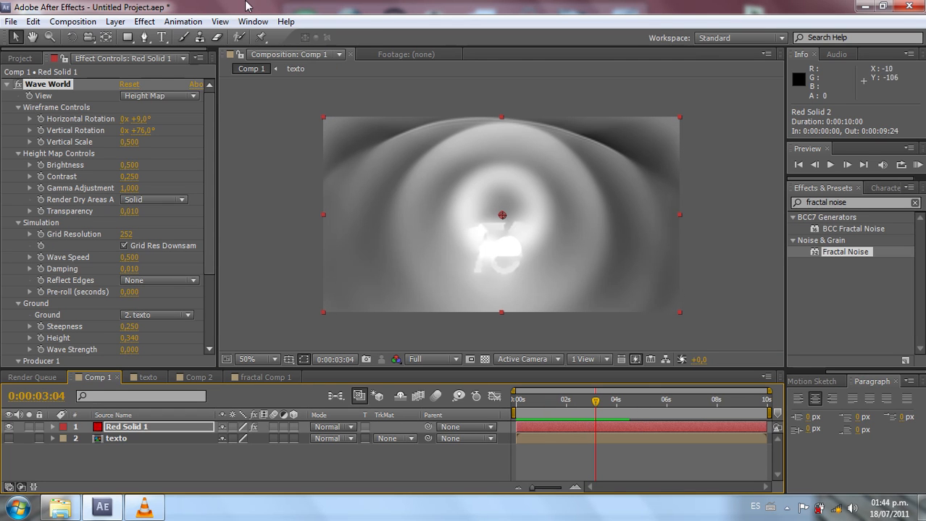
Step: Add Comp 1 to the render queue with the AVI output module and name the output file te on the desktop
click(73, 21)
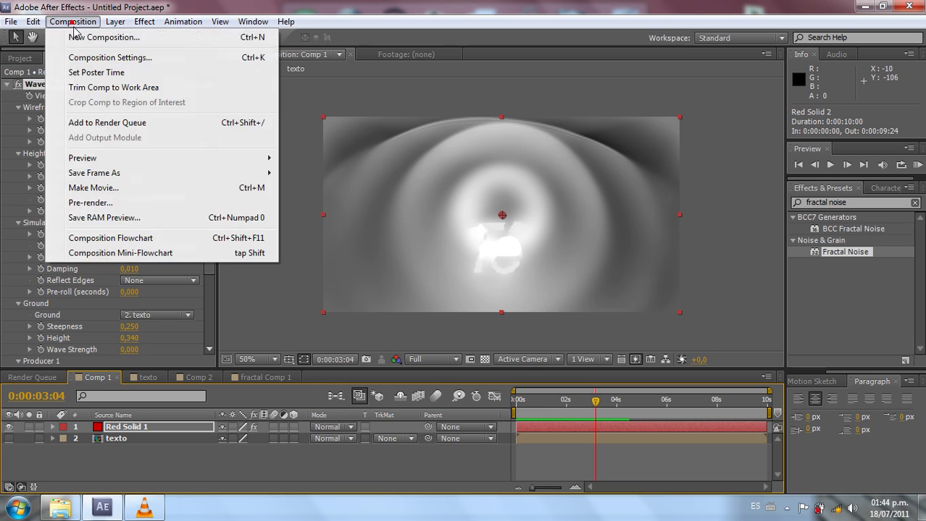
click(90, 122)
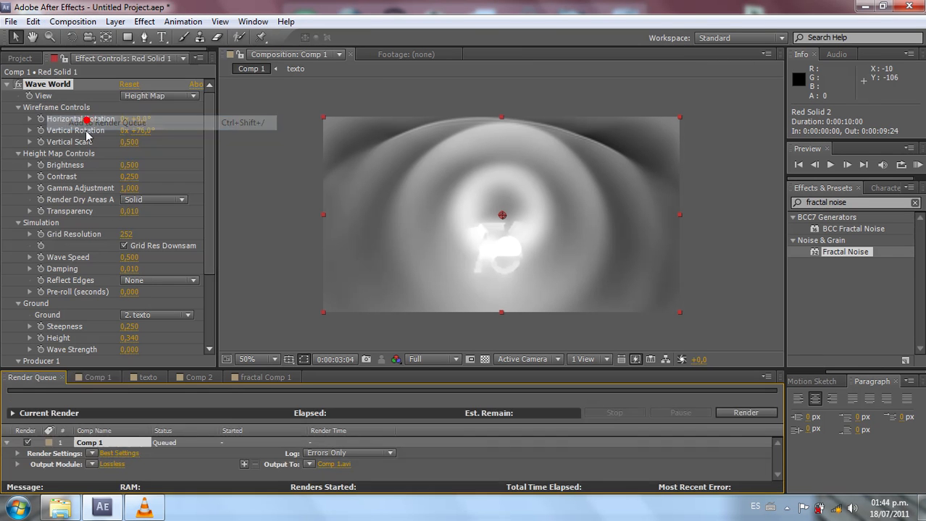
click(112, 465)
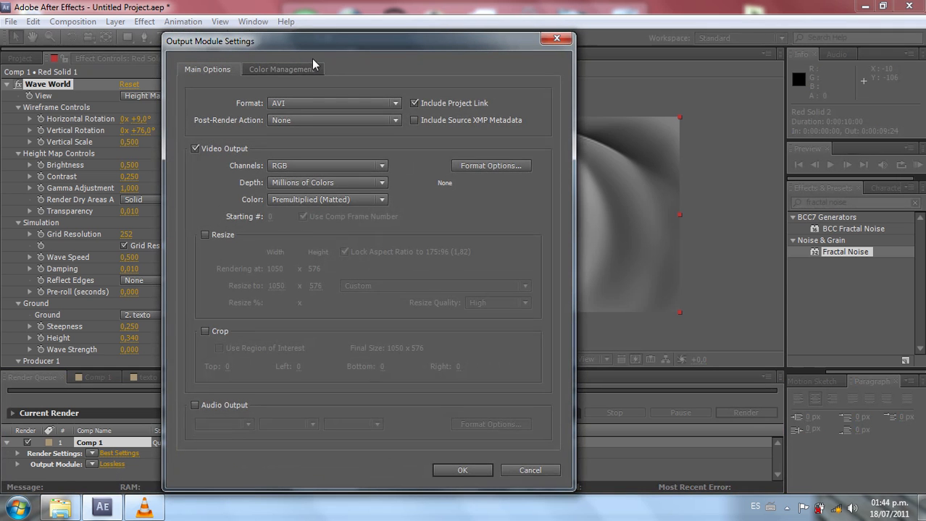
click(463, 471)
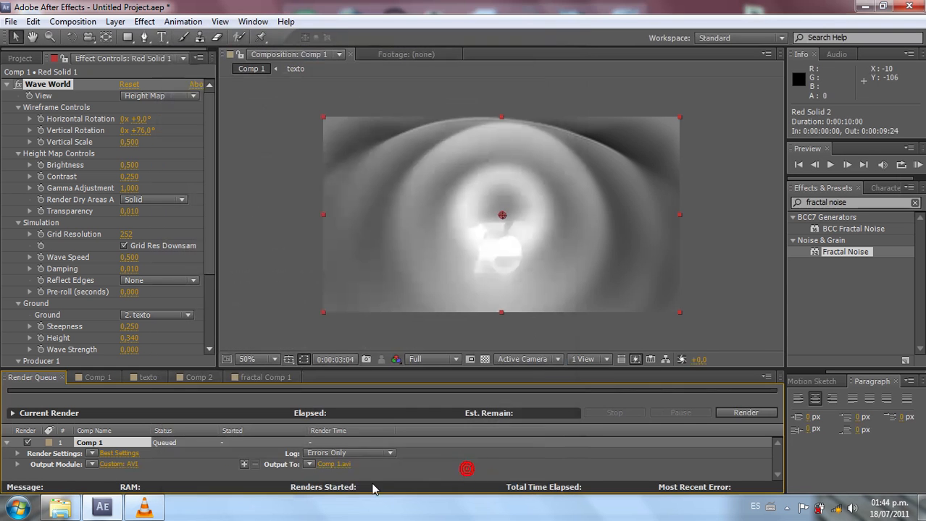
click(339, 466)
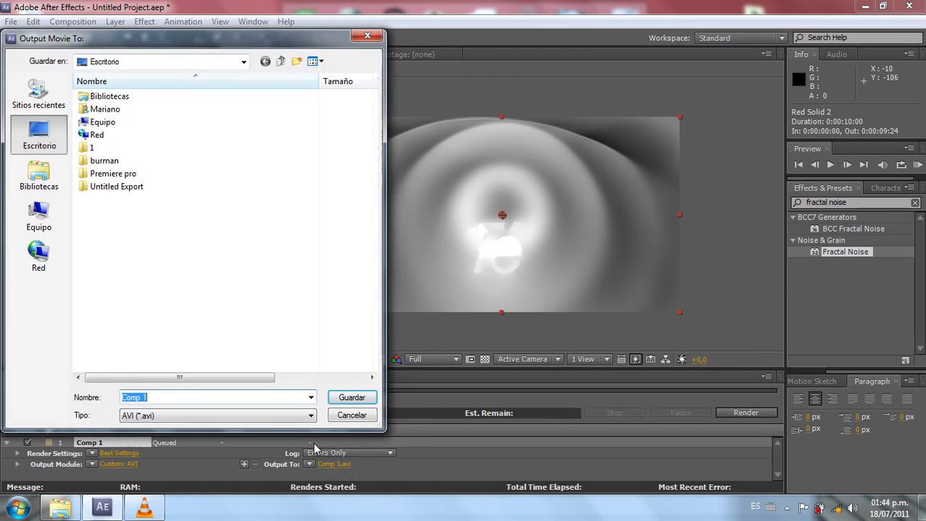
text(te)
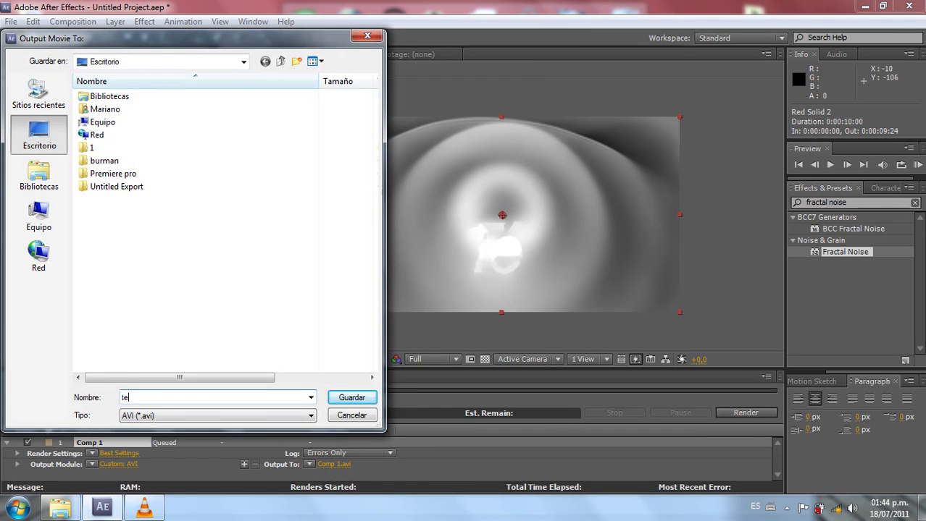
click(360, 397)
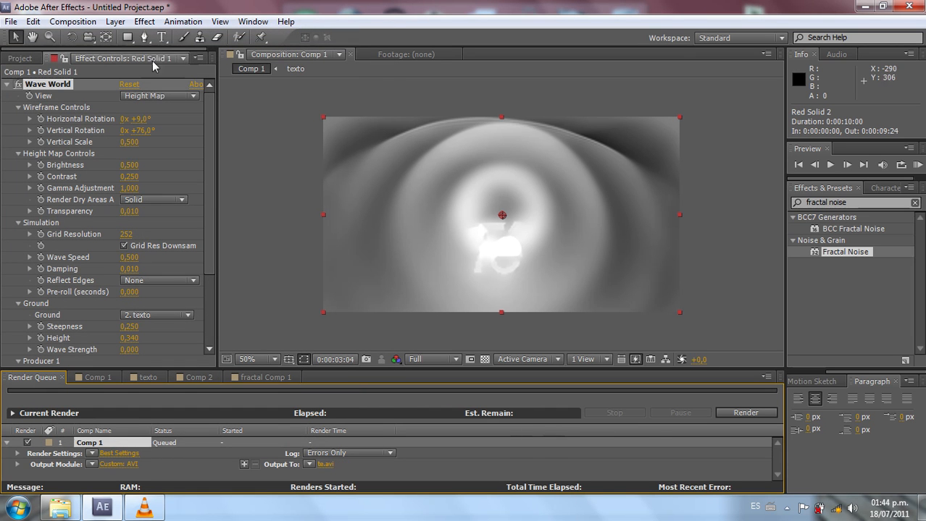
Step: In Comp 2, set the Wave World Grid Resolution of Red Solid 2 to 800
click(195, 377)
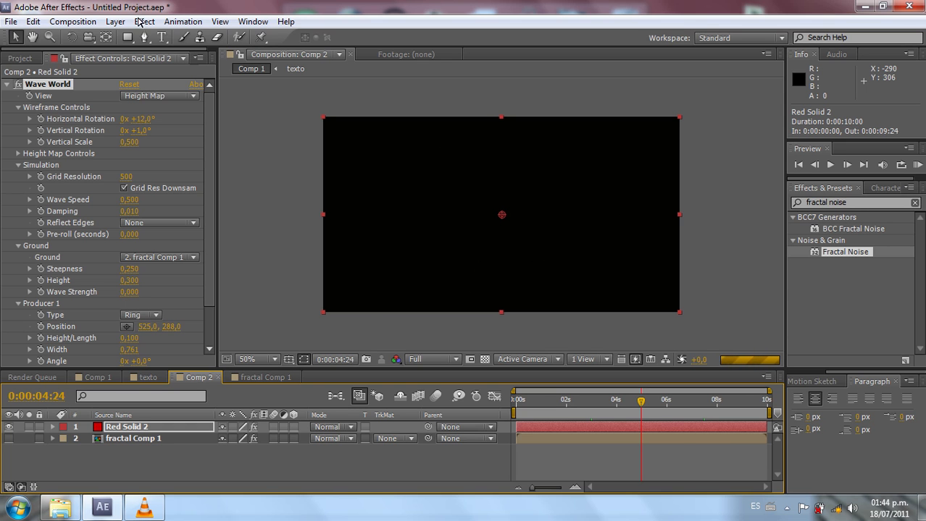
click(72, 21)
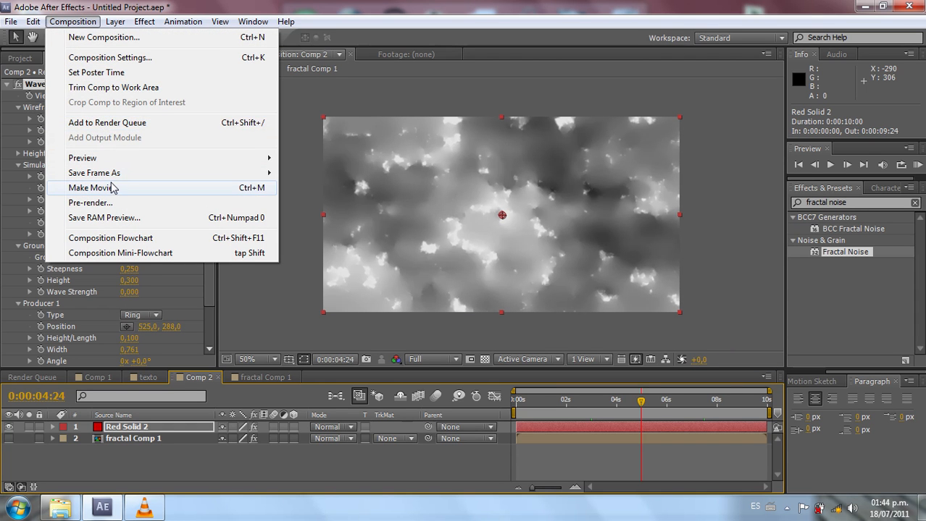
click(235, 294)
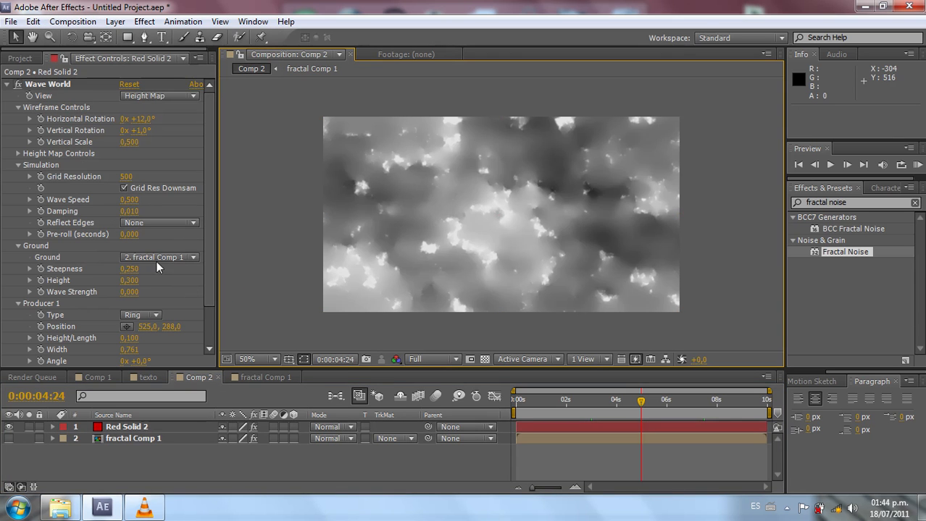
click(124, 177)
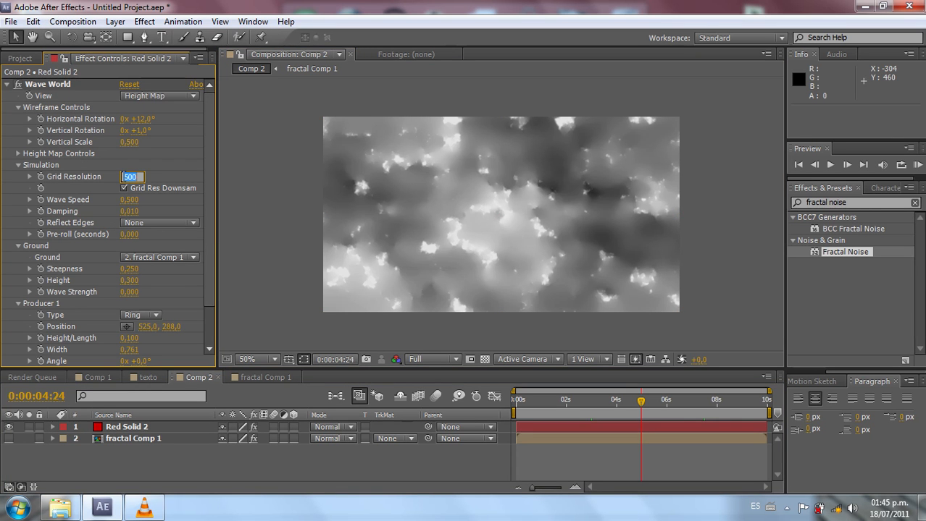
key(Return)
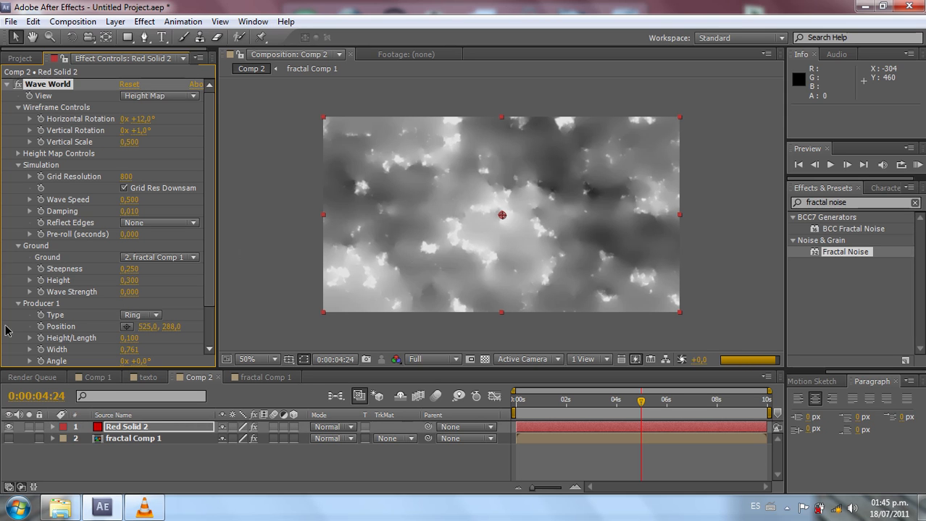
Step: In Comp 1, set the Wave World Grid Resolution of Red Solid 1 to 800
click(98, 378)
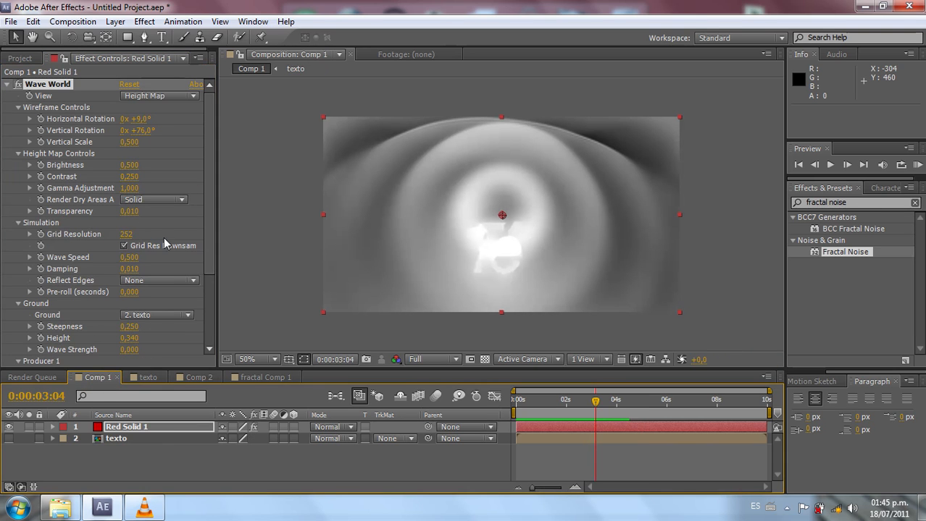
click(126, 235)
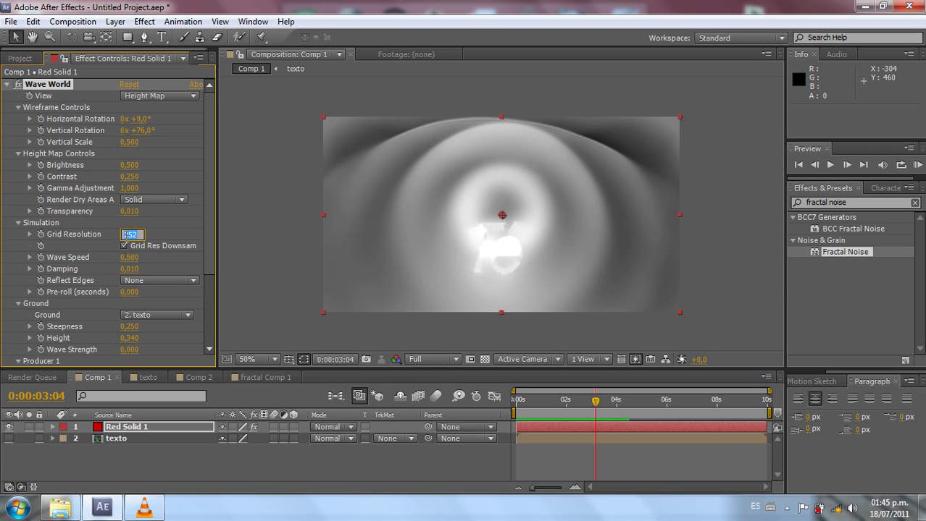
key(Return)
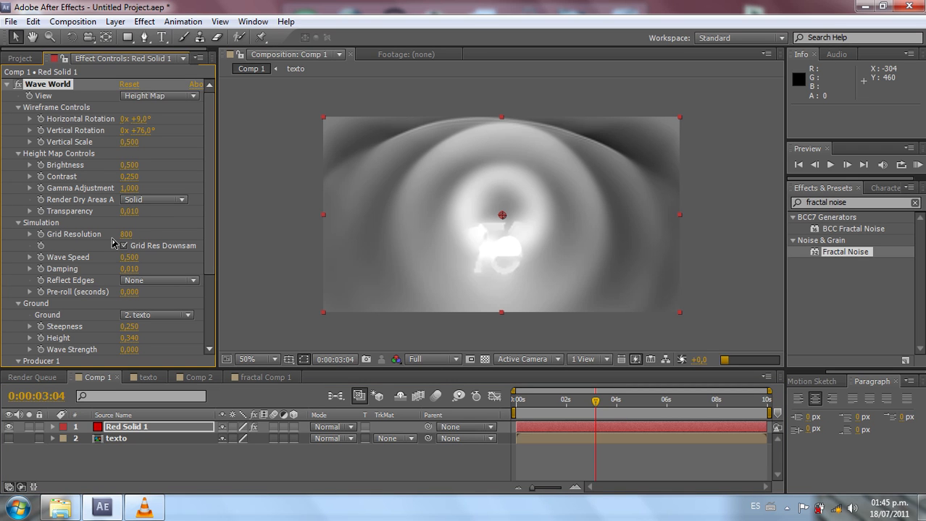
Step: Add Comp 2 to the render queue with the AVI output module and name the output file olas on the desktop
click(194, 379)
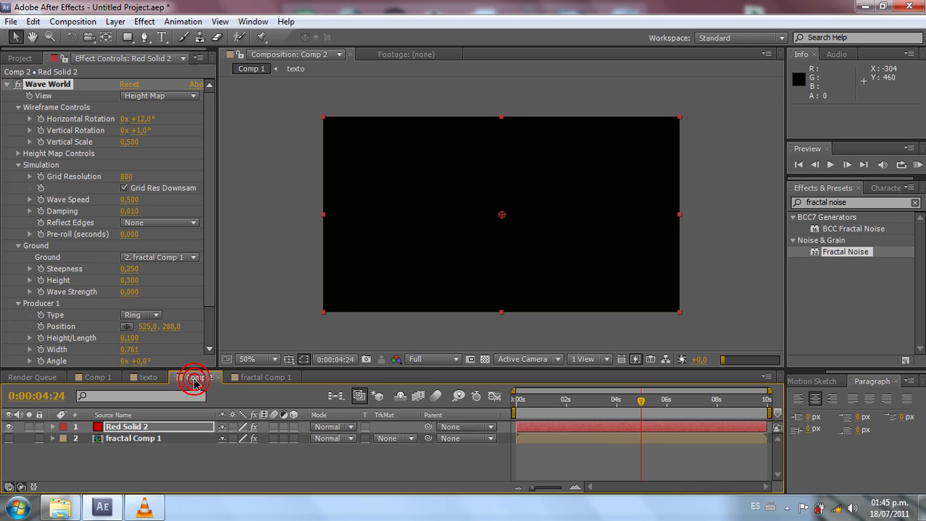
click(82, 23)
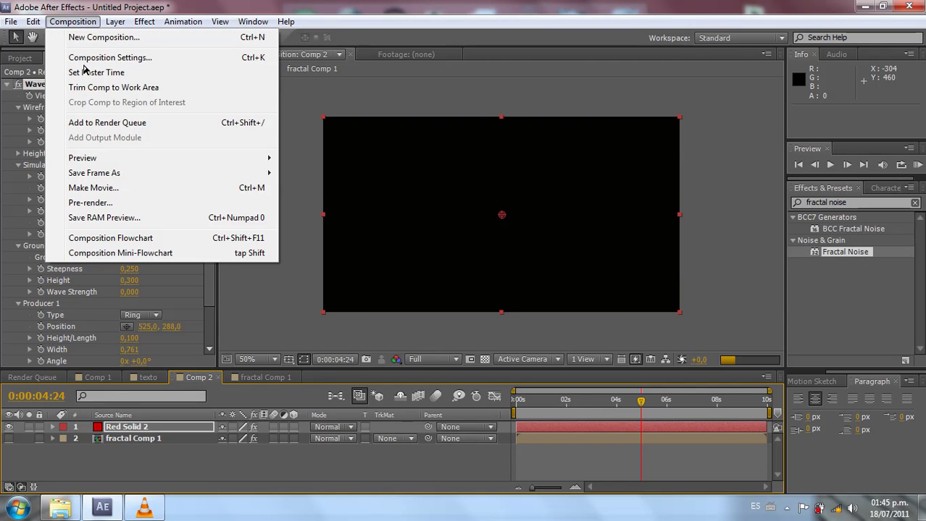
click(93, 124)
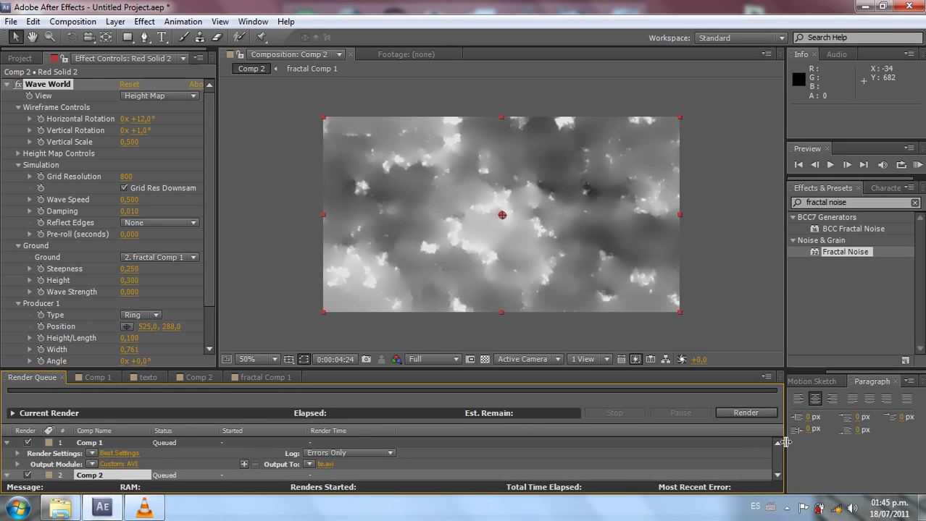
click(777, 476)
click(777, 476)
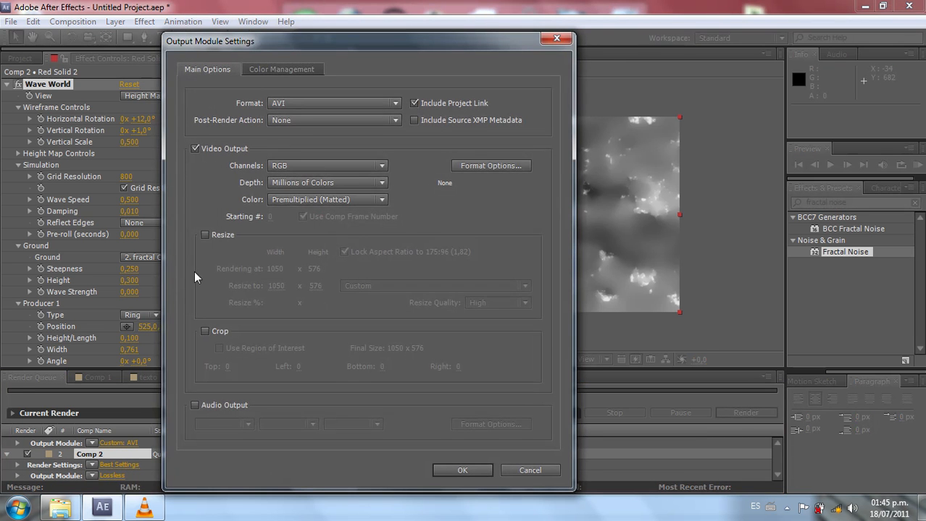
click(475, 471)
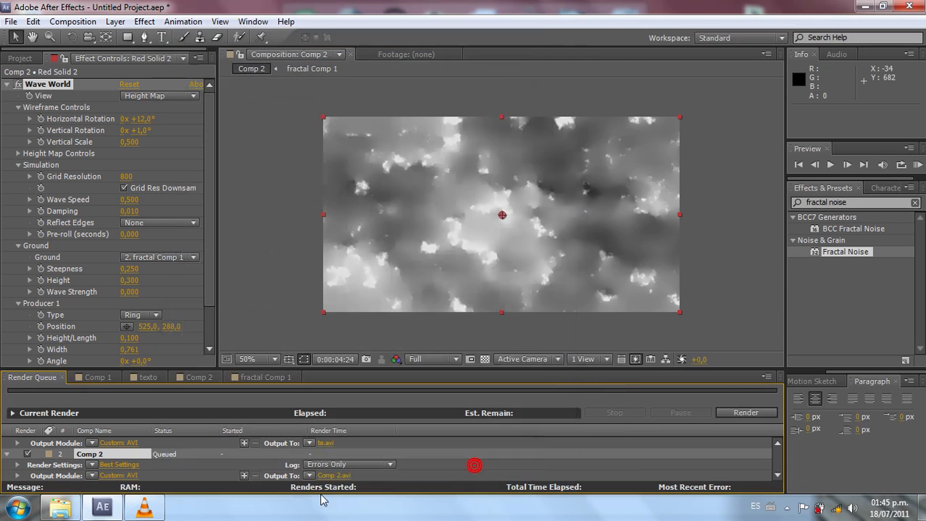
click(335, 475)
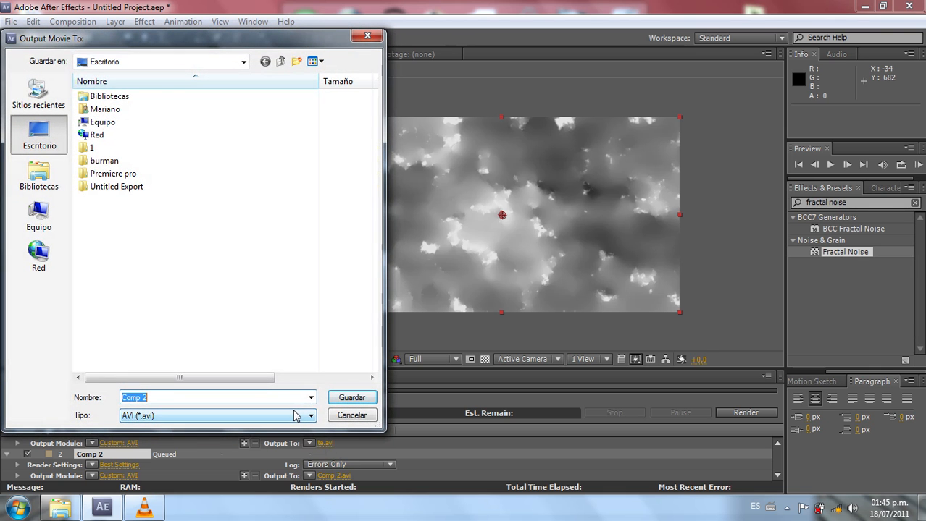
text(olas)
click(352, 399)
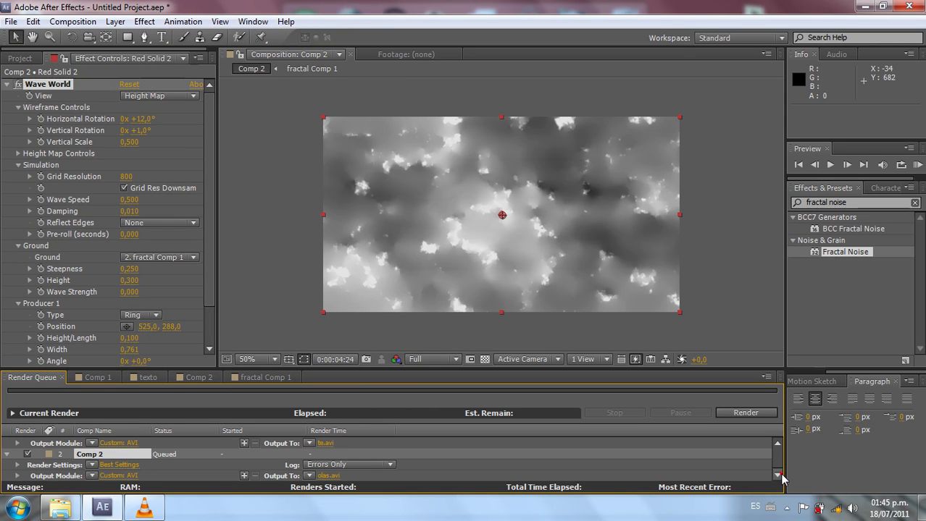
Step: Render the queued Comp 1 and Comp 2
click(777, 447)
click(777, 447)
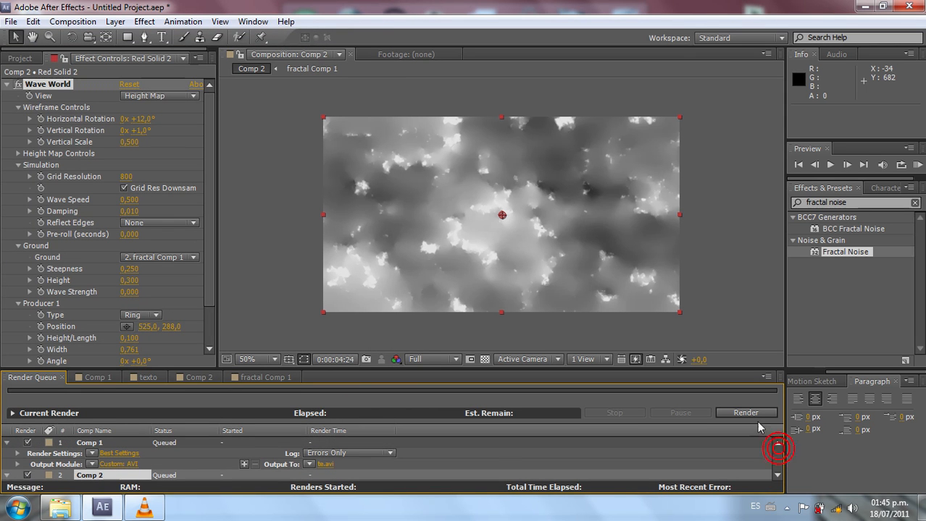
click(760, 417)
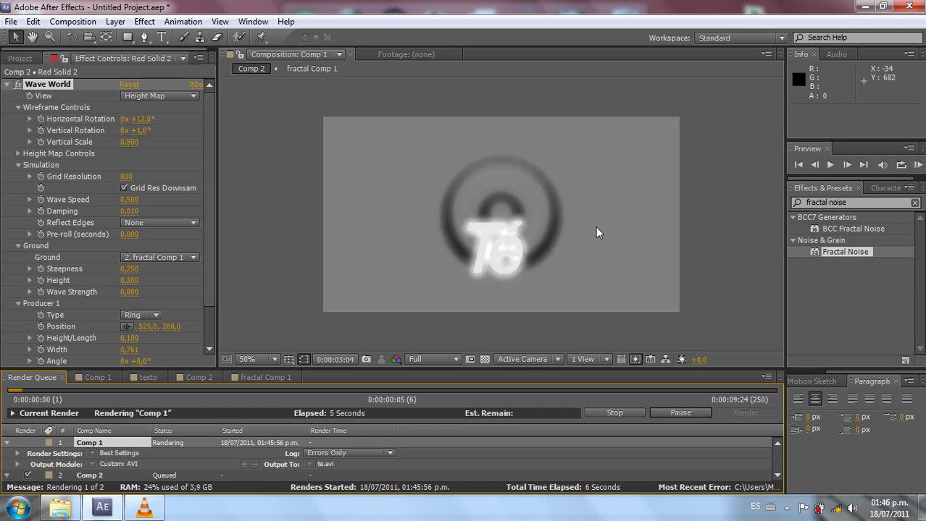
click(787, 508)
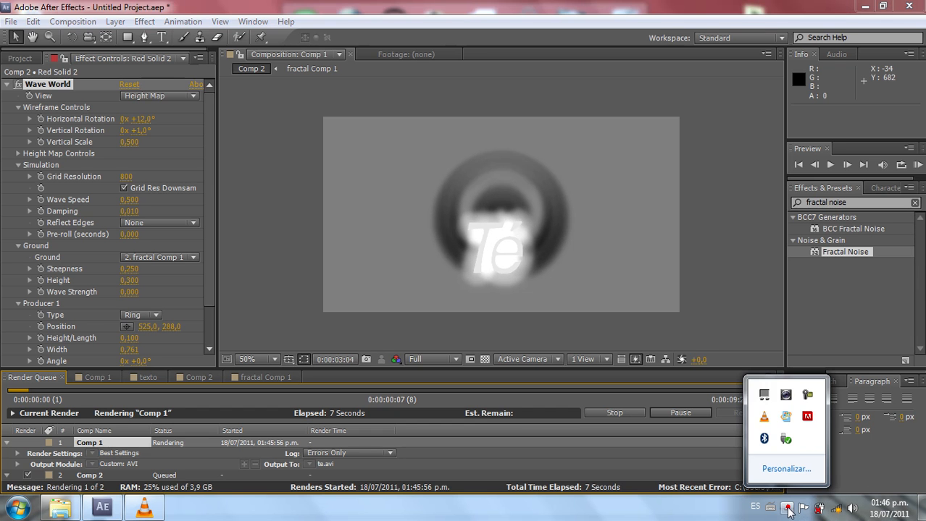
click(807, 395)
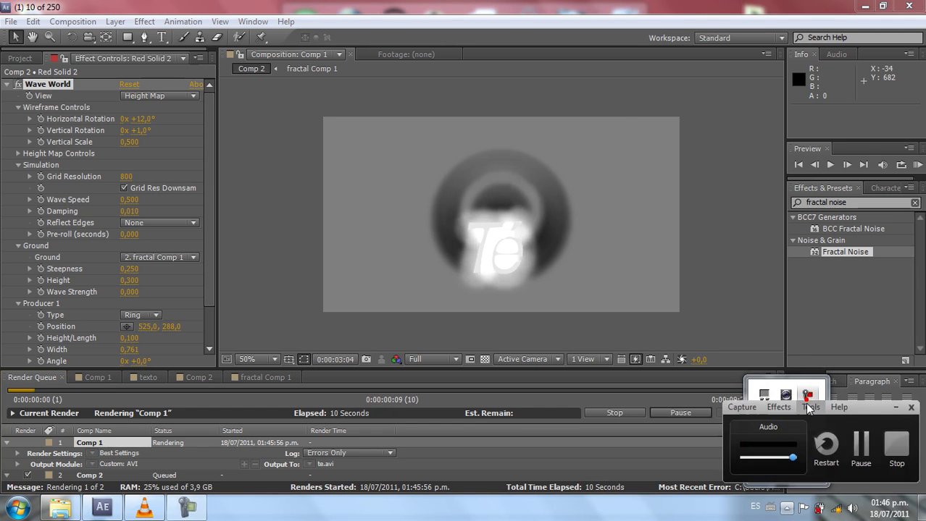
click(859, 444)
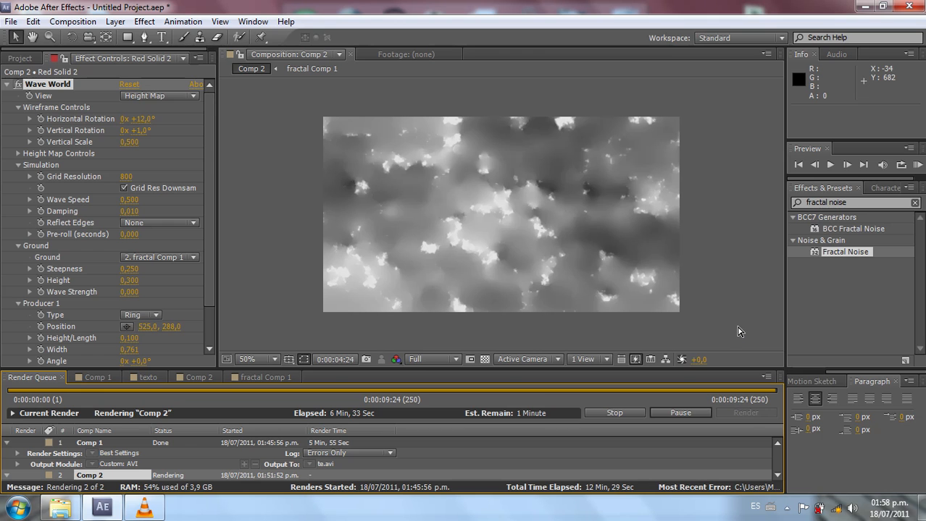
Step: Import the rendered olas.avi and te.avi from the desktop into the project as footage
click(209, 293)
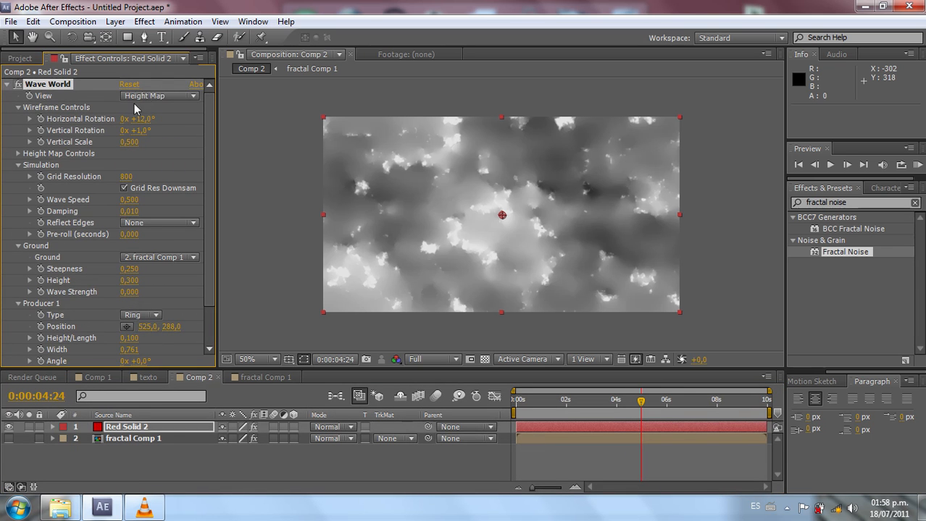
click(20, 58)
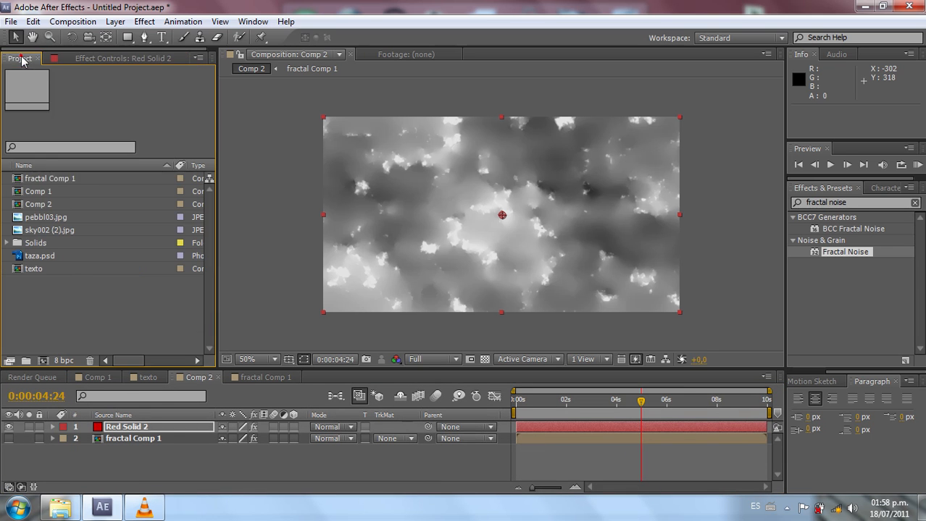
double_click(67, 305)
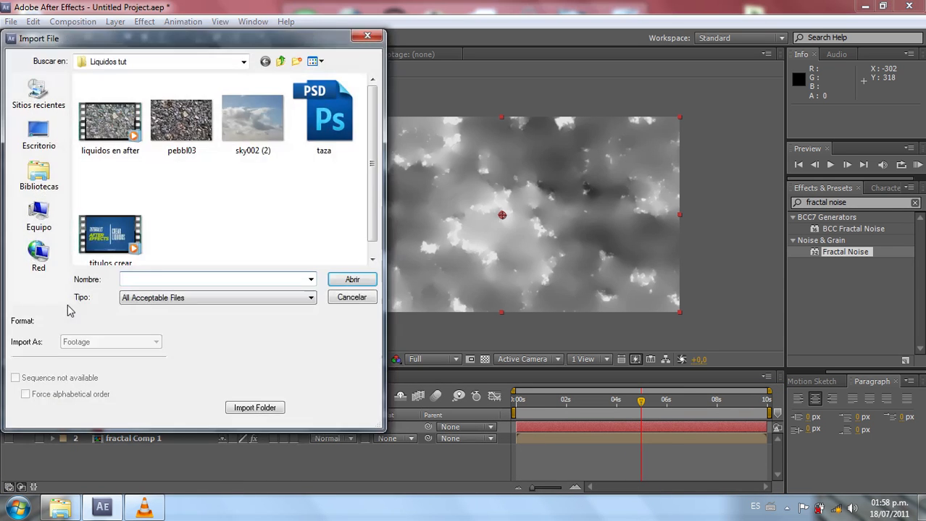
click(38, 132)
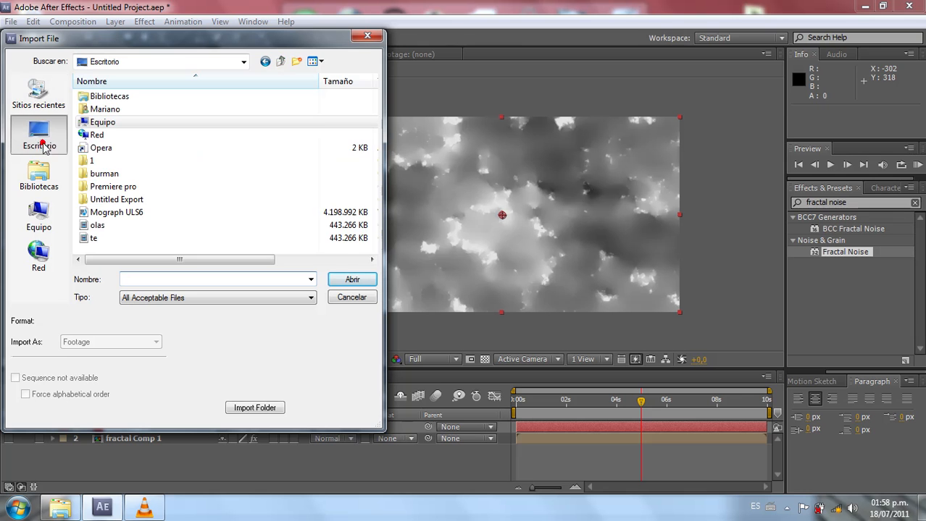
click(129, 226)
ctrl+click(114, 240)
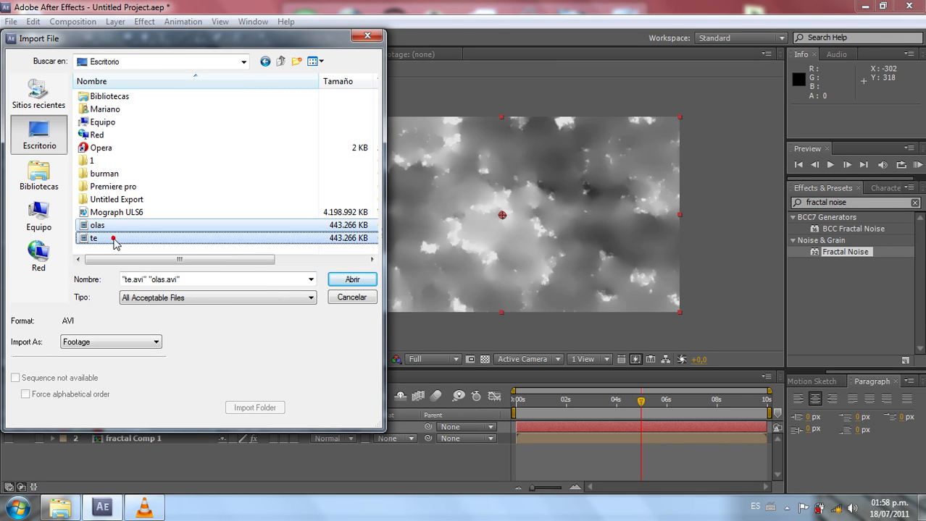
click(350, 281)
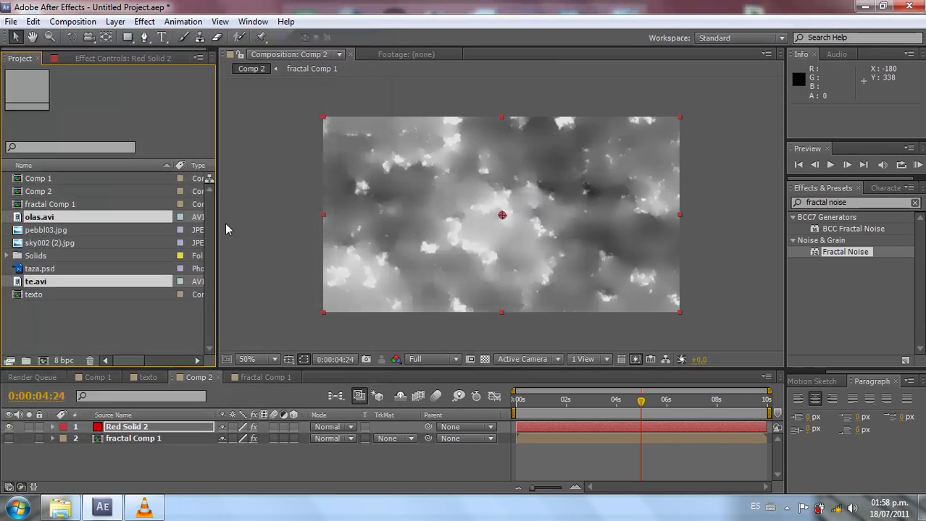
Step: Close the open timelines of Comp 1, texto, Comp 2 and fractal Comp 1
click(92, 317)
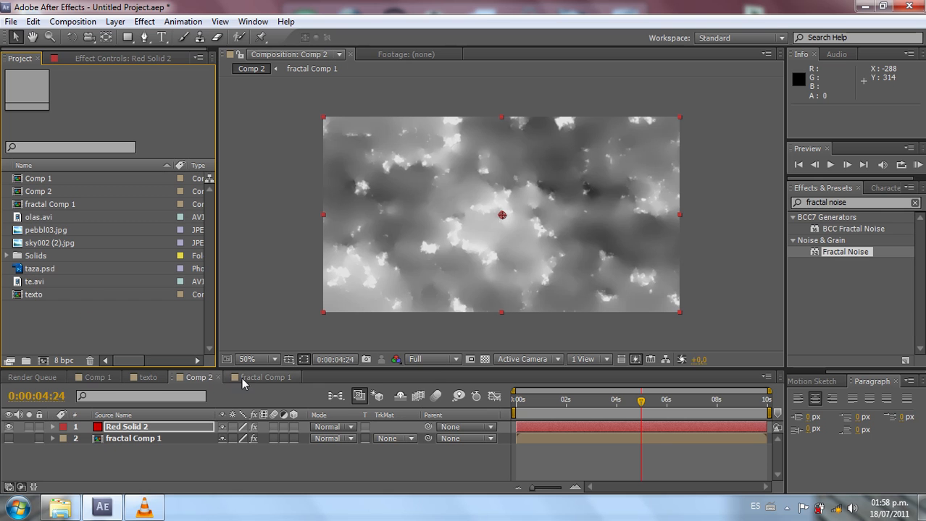
click(108, 379)
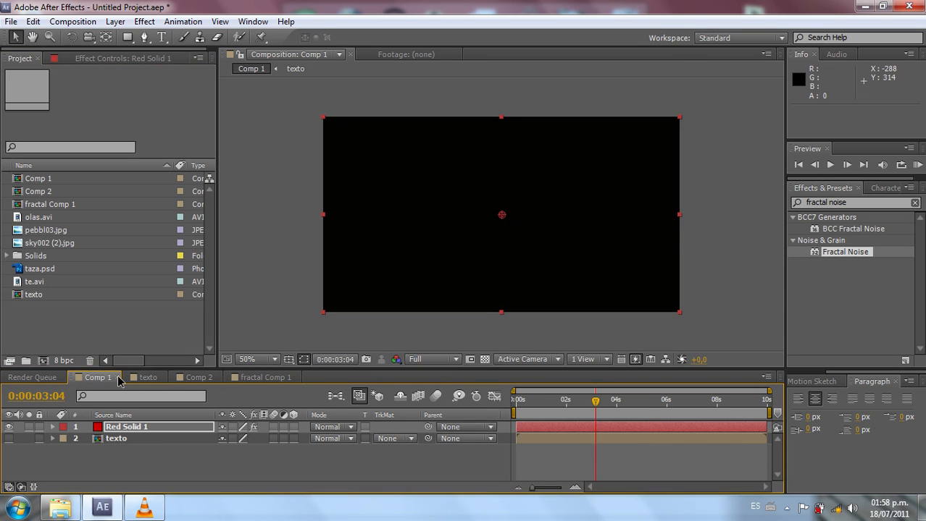
click(118, 378)
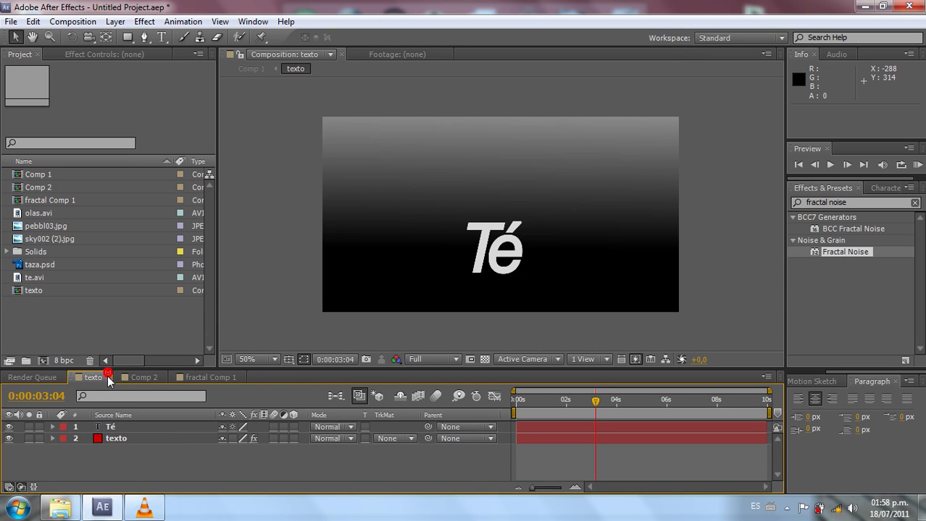
click(107, 377)
click(119, 378)
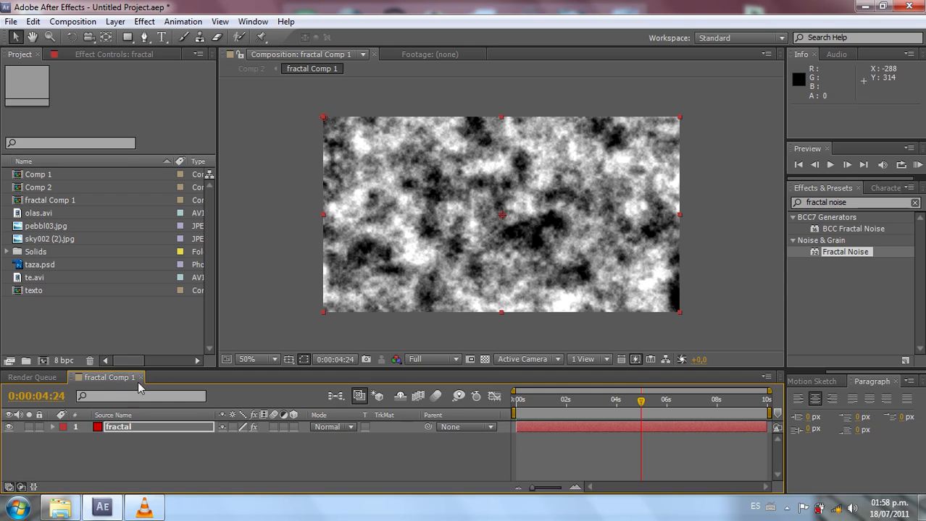
click(142, 377)
Step: Create a 1050 x 576, 25 fps, 10-second composition named "taza de te"
click(73, 21)
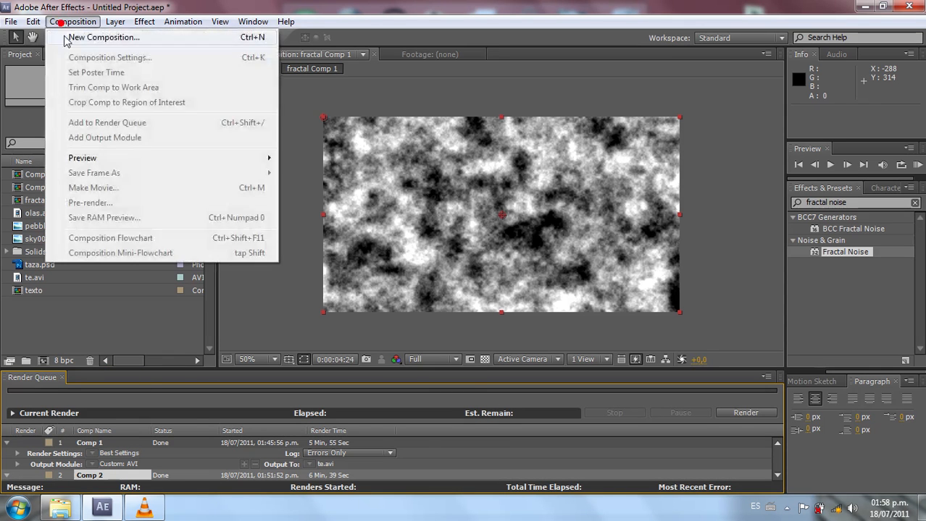
click(73, 35)
text(taza de te)
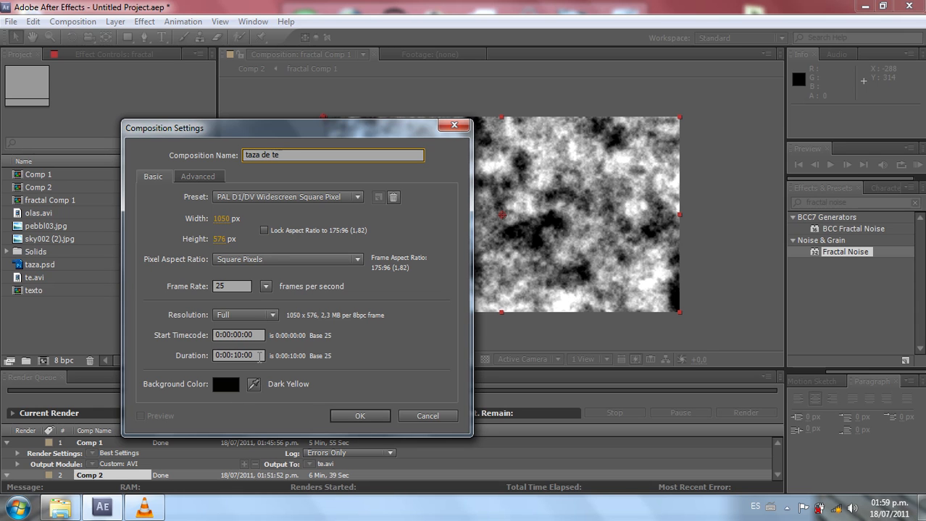
click(342, 420)
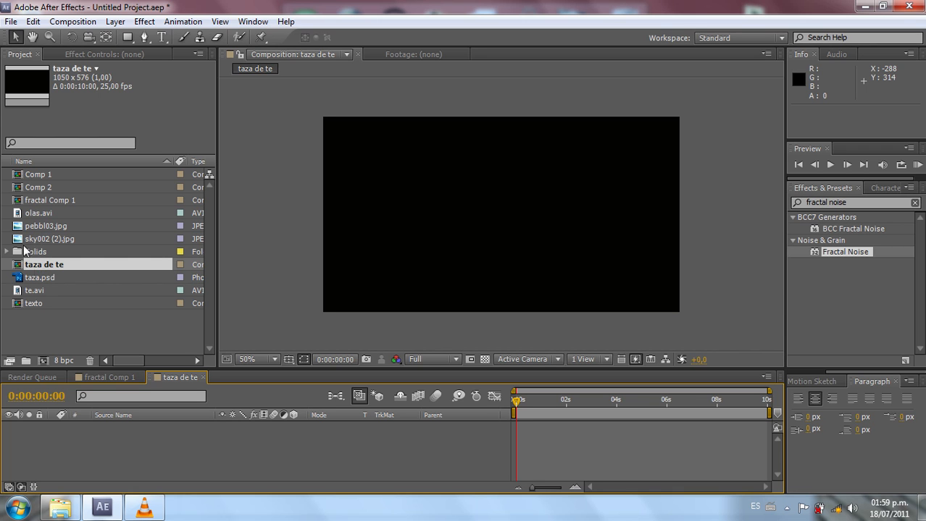
Step: Add te.avi to the taza de te composition and scrub through its wave animation
drag(45, 292, 75, 431)
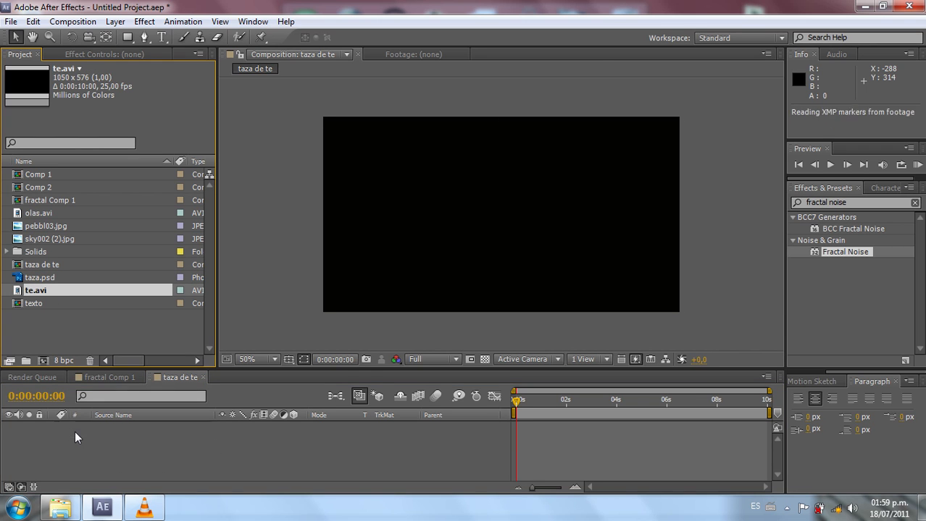
drag(519, 409, 668, 415)
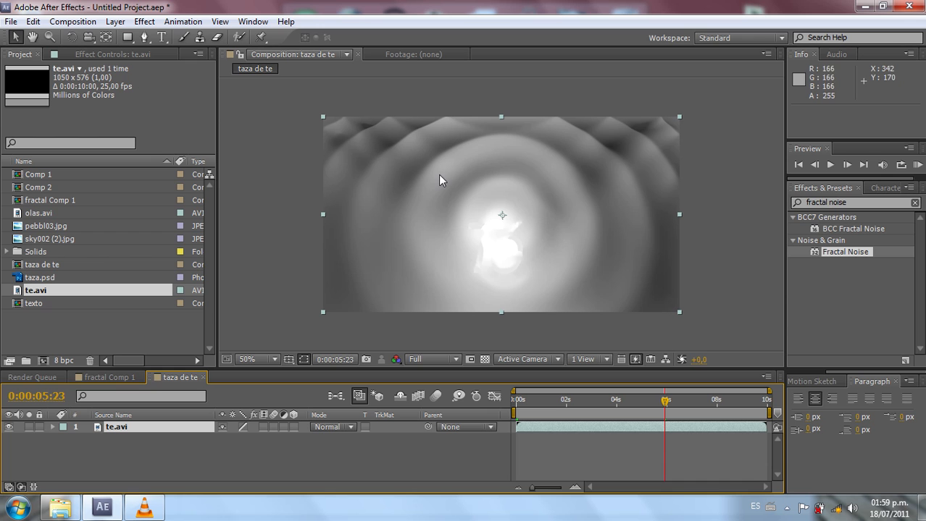
drag(662, 411, 713, 429)
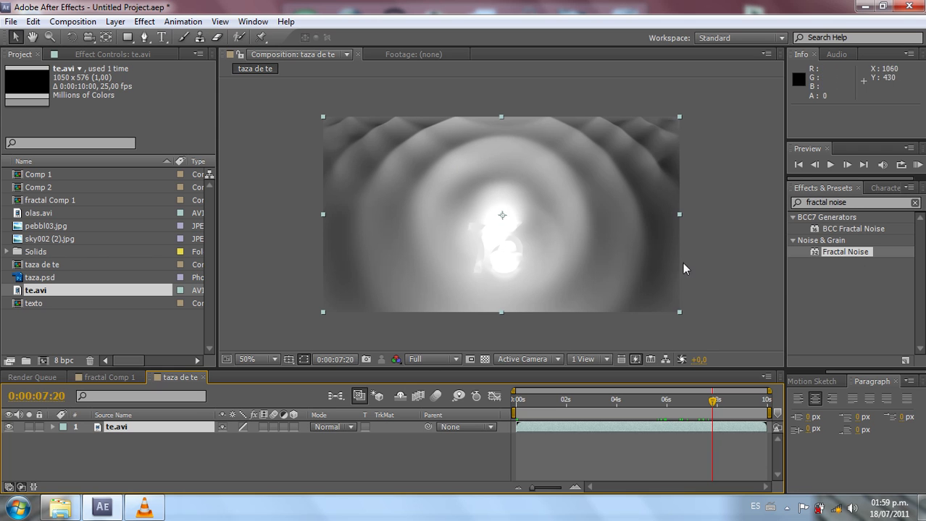
Step: Add a 1050 x 576 red solid above te.avi in the taza de te composition
click(874, 215)
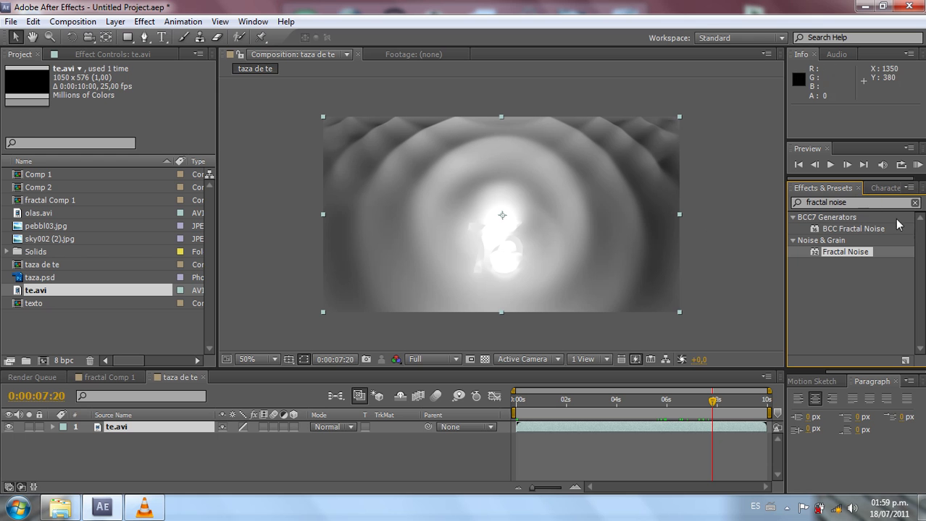
right_click(200, 455)
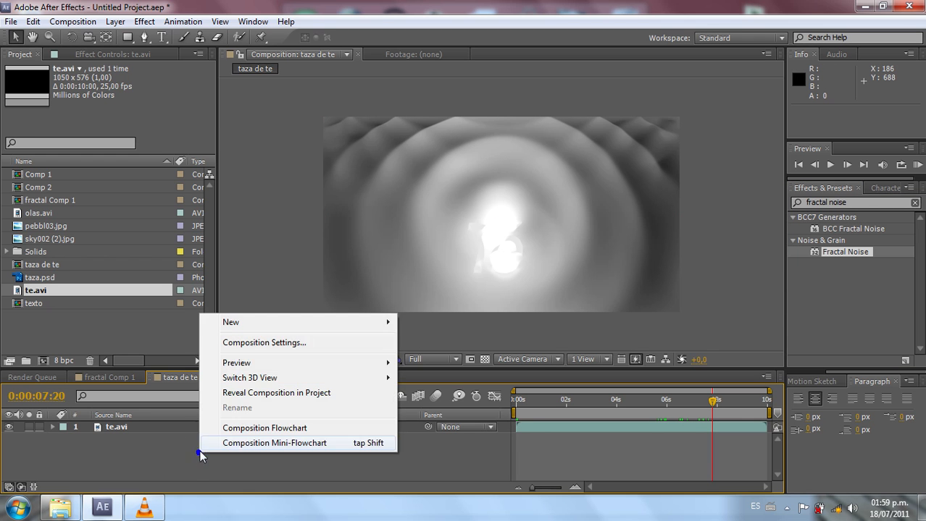
click(300, 321)
click(466, 359)
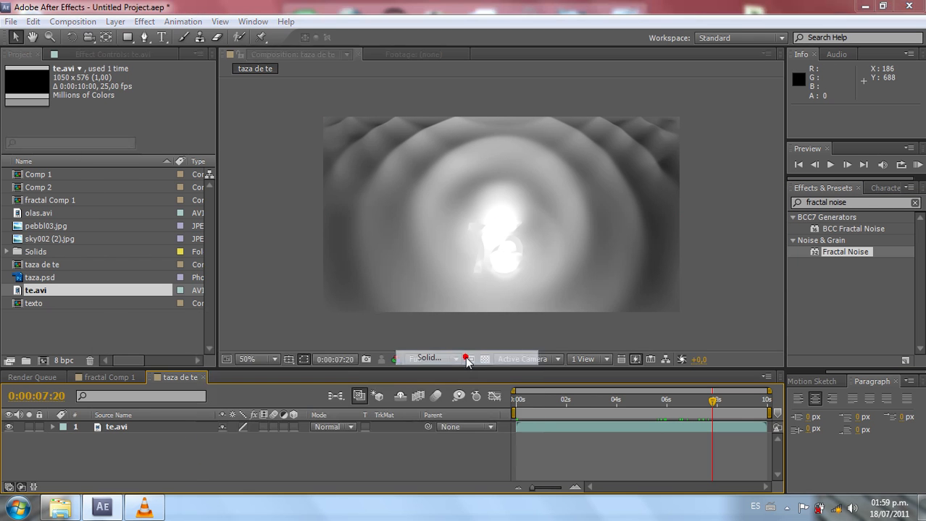
click(273, 367)
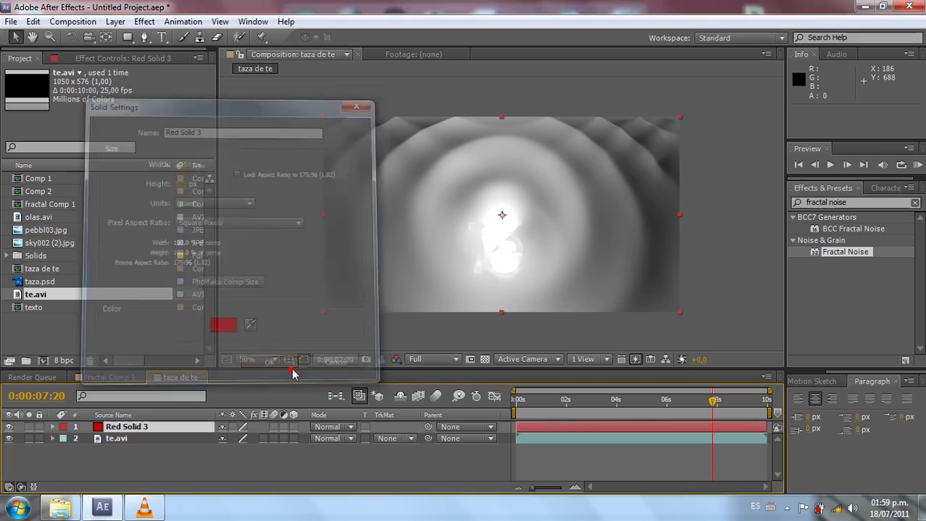
Step: Find the Simulation effect Caustics and apply it to Red Solid 3
click(863, 205)
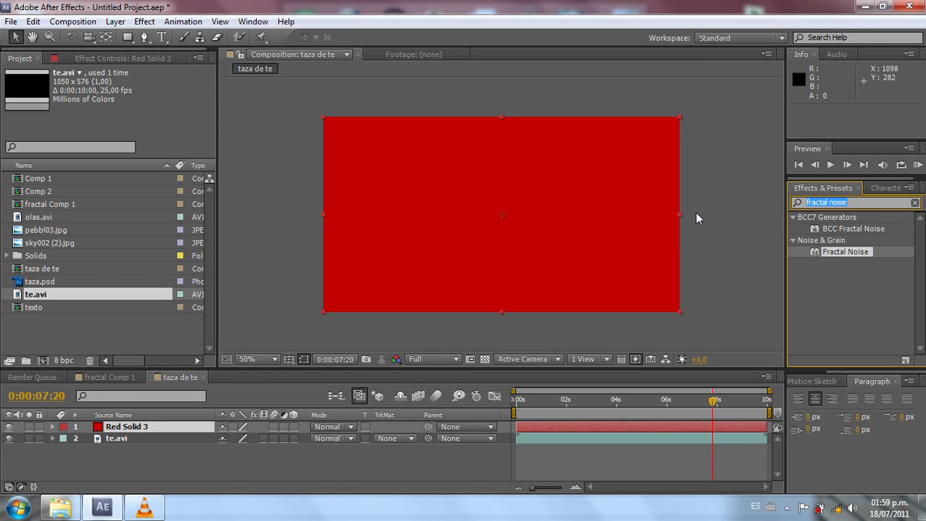
text(caus)
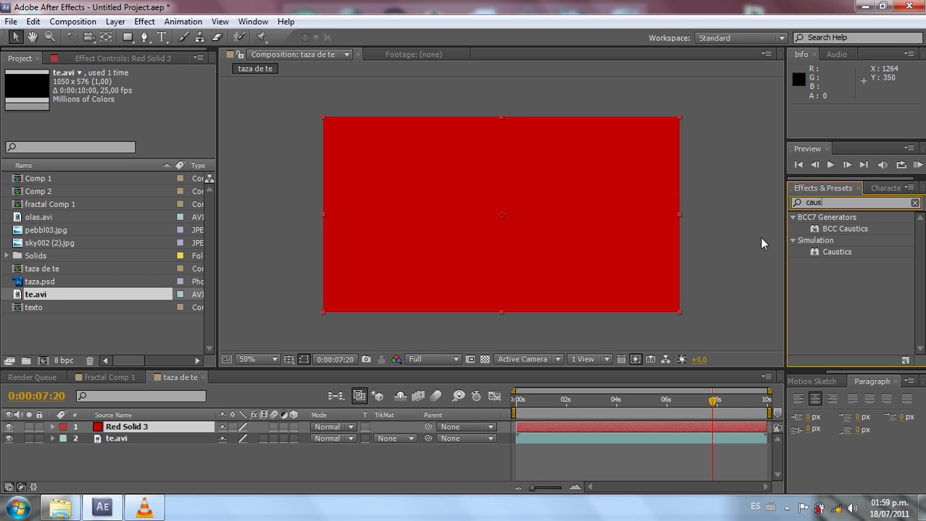
drag(837, 252, 521, 234)
Step: In Caustics, use te.avi as the Water Surface and set Surface Opacity to 0,990, scrubbing the timeline to check the ripples
drag(209, 124, 221, 174)
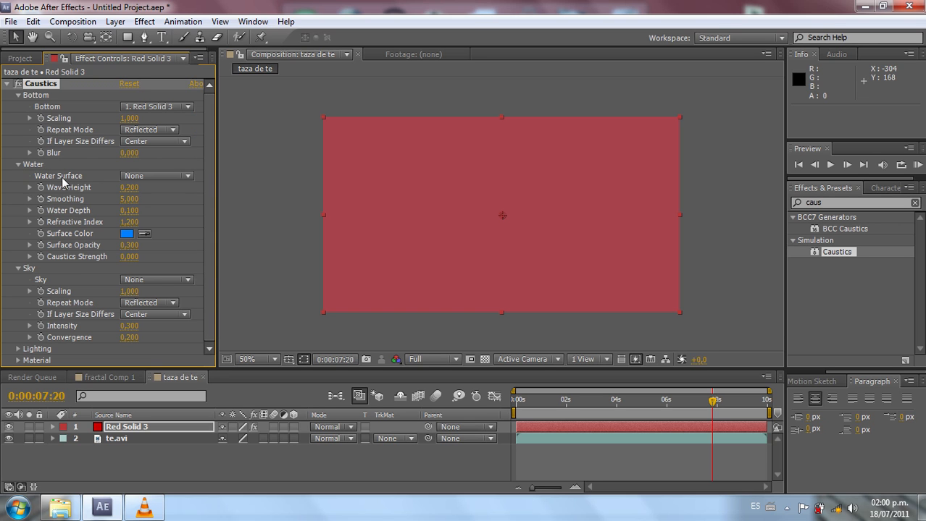
click(154, 177)
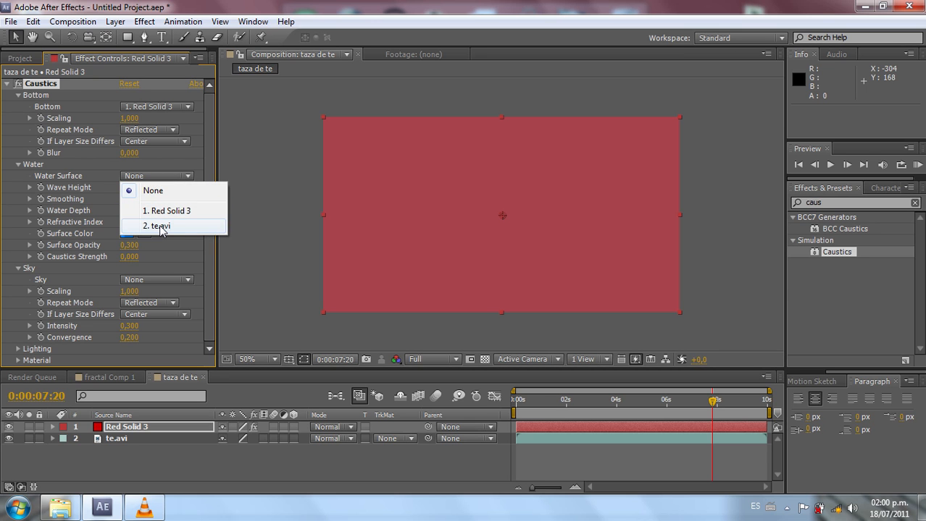
click(160, 226)
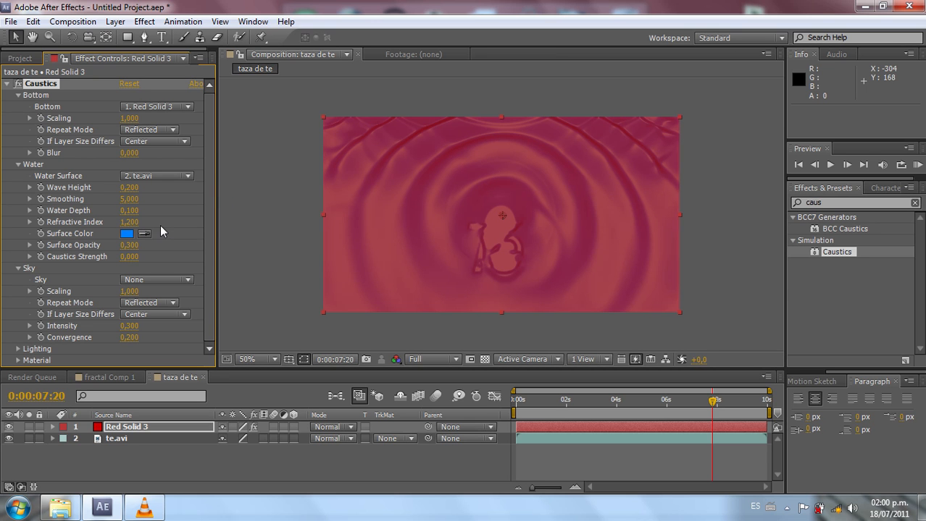
drag(567, 405, 654, 414)
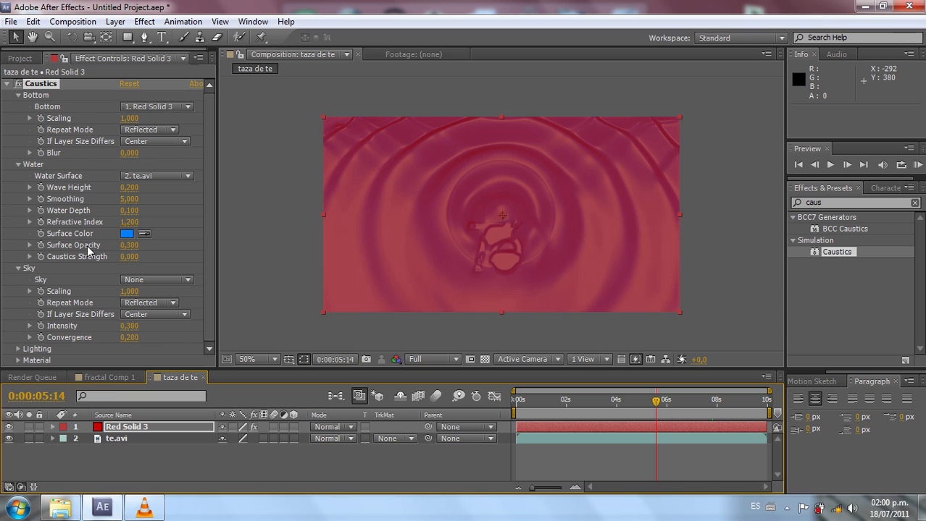
mouse_move(132, 246)
mouse_down()
mouse_move(205, 254)
mouse_move(133, 246)
mouse_up()
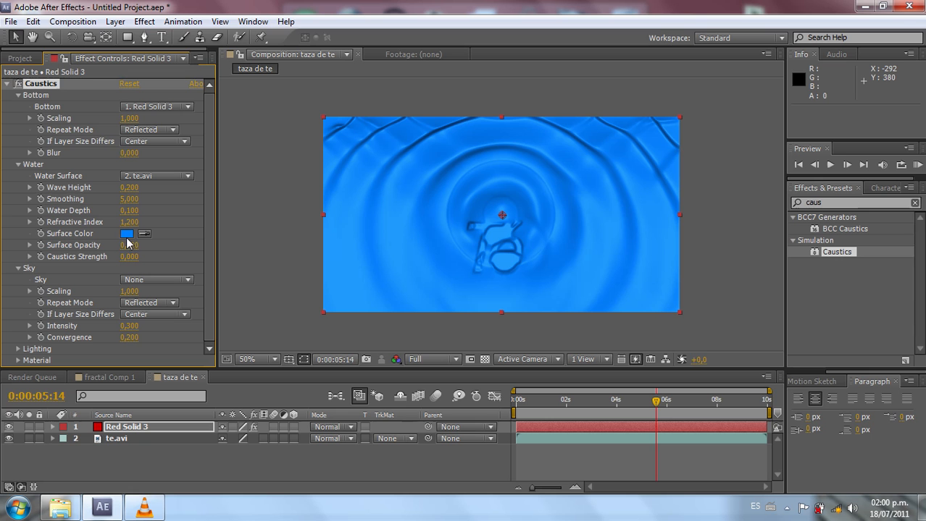
drag(585, 403, 666, 423)
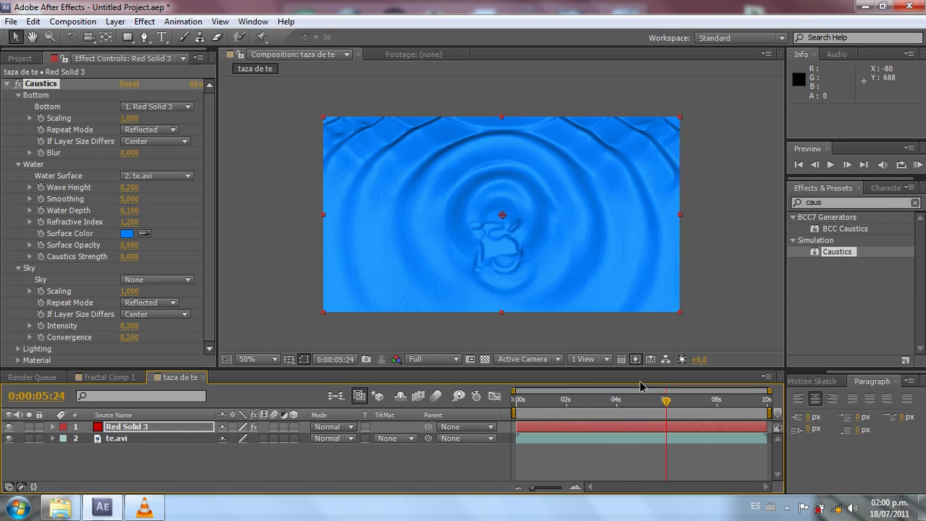
Step: Try purple 7C008B as the Caustics Surface Color and scrub through the animation
click(127, 234)
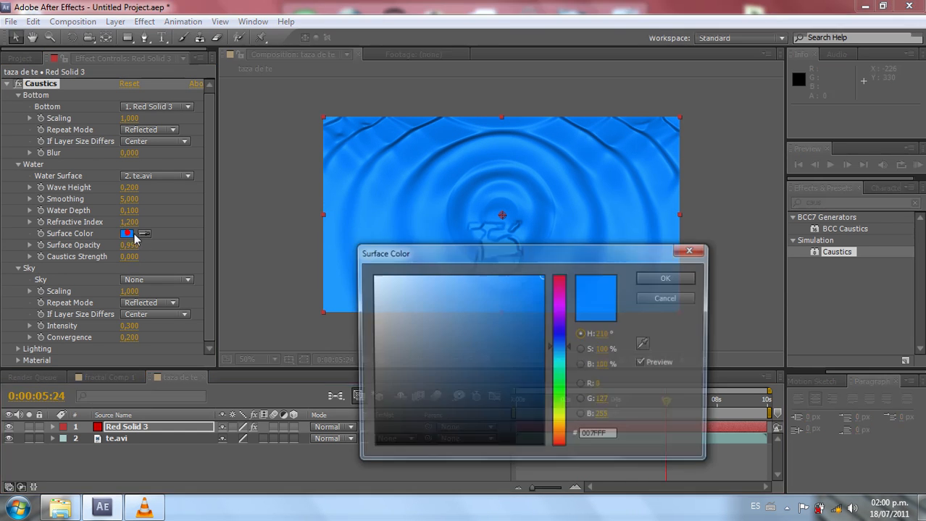
mouse_move(555, 347)
mouse_down()
mouse_move(559, 307)
mouse_move(529, 324)
mouse_move(562, 353)
mouse_up()
click(661, 278)
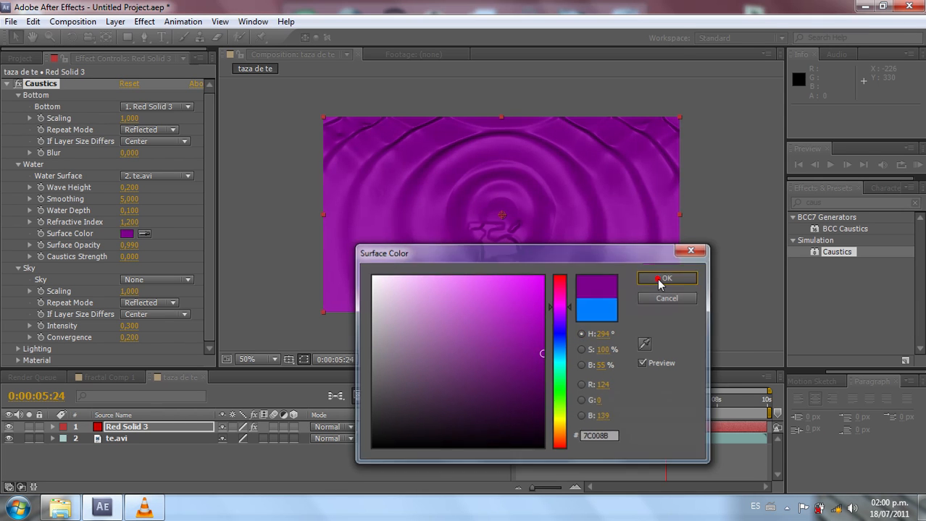
click(571, 401)
drag(545, 403, 664, 437)
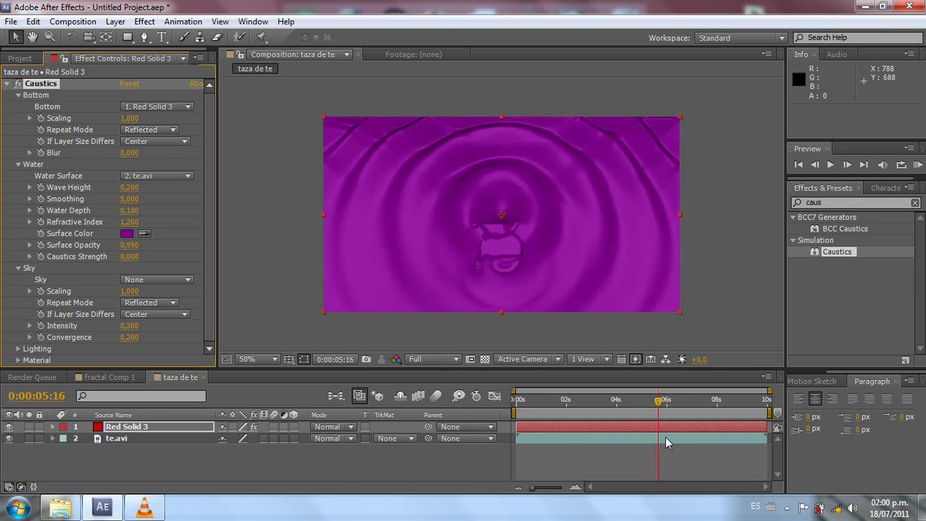
Step: Set the Caustics Surface Color to orange-brown AC5100 and scrub through the tea ripples
click(127, 234)
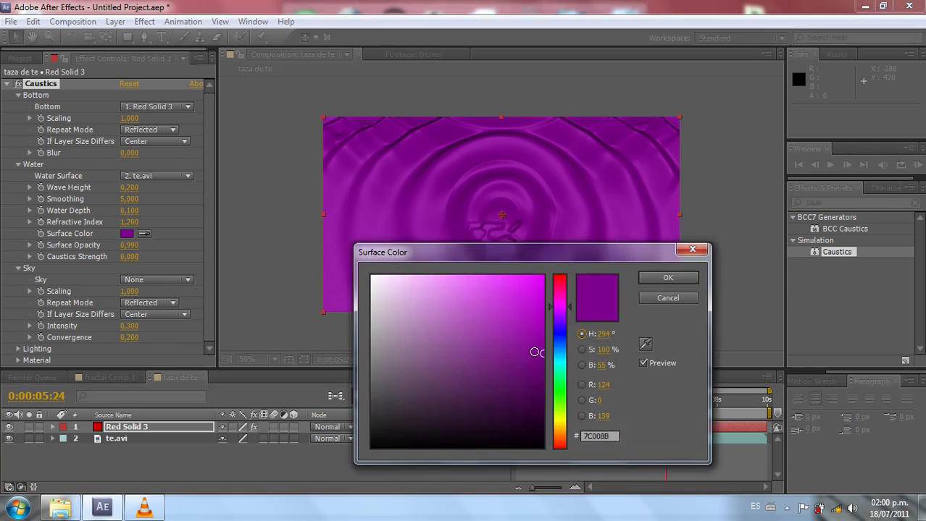
drag(569, 405, 564, 438)
mouse_move(519, 384)
mouse_down()
mouse_move(527, 335)
mouse_move(556, 318)
mouse_move(559, 331)
mouse_up()
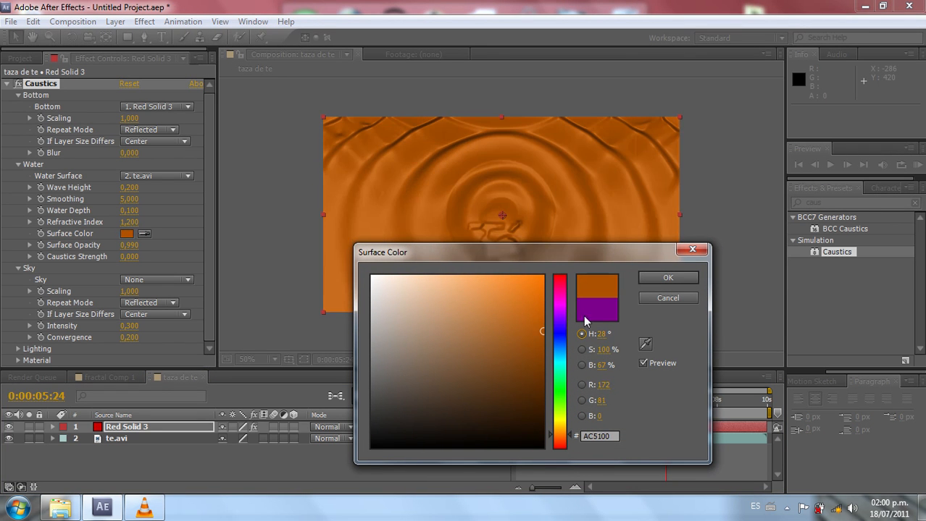
click(665, 279)
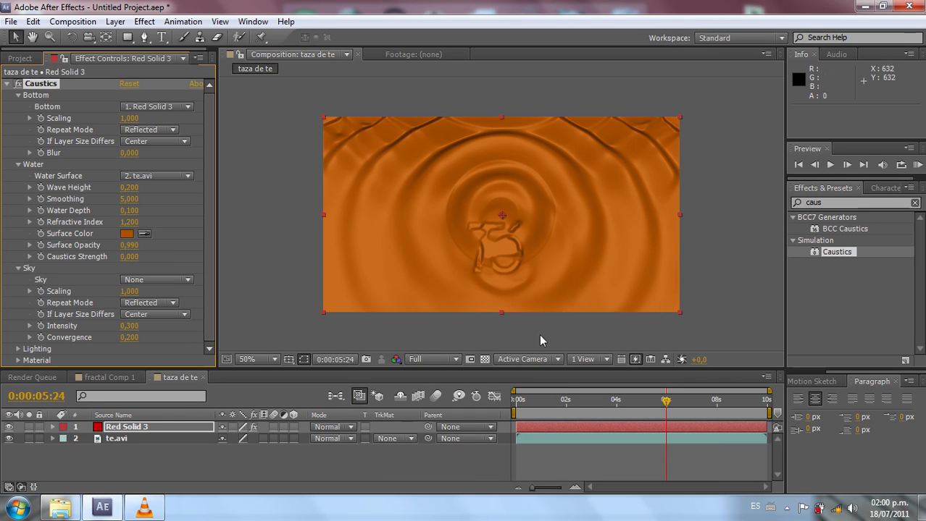
drag(666, 401, 737, 432)
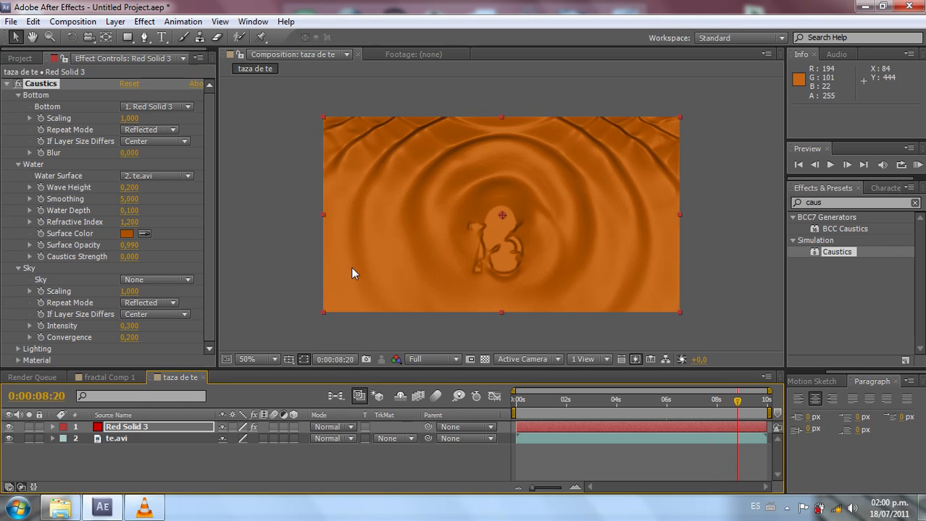
Step: Create another composition named "taza final" with the same 1050 x 576, 25 fps, 10-second settings
click(72, 22)
click(93, 55)
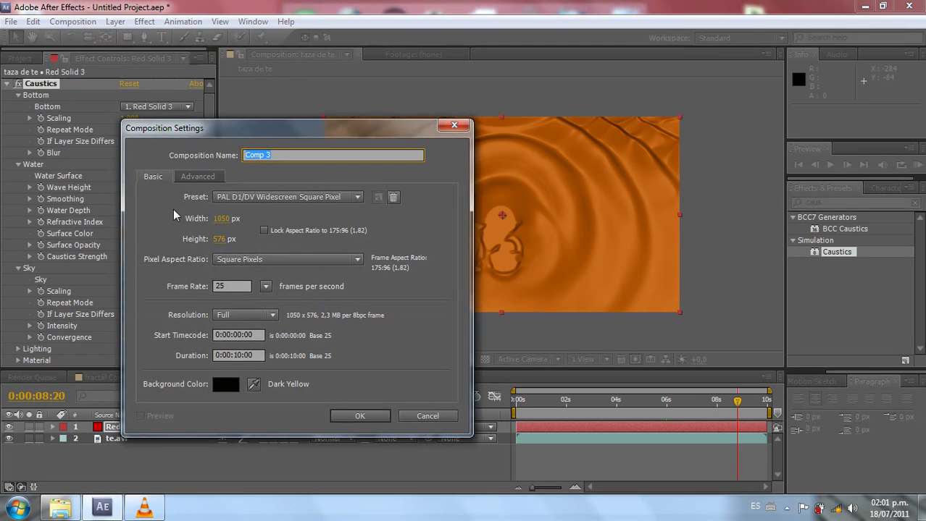
text(taza)
click(383, 419)
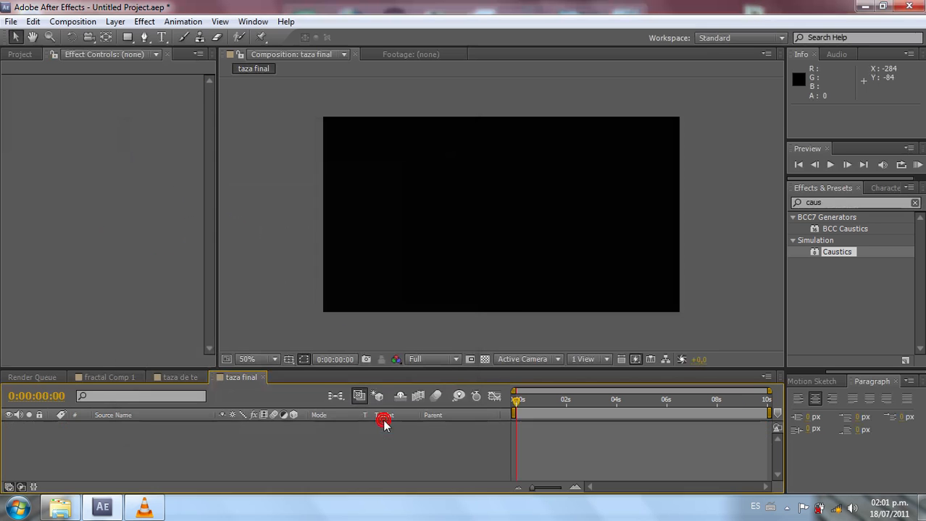
Step: Add a 1050 x 576 red solid to the taza final composition
right_click(189, 446)
mouse_move(254, 312)
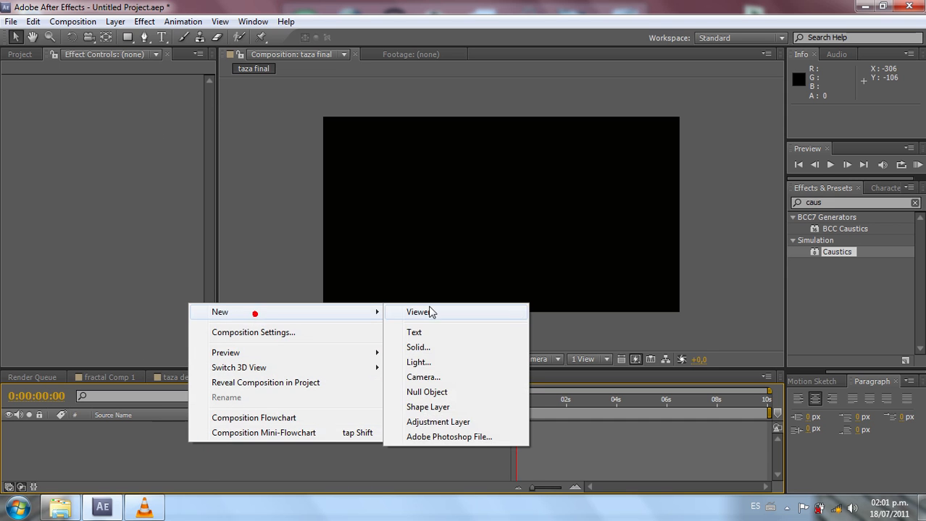
click(475, 348)
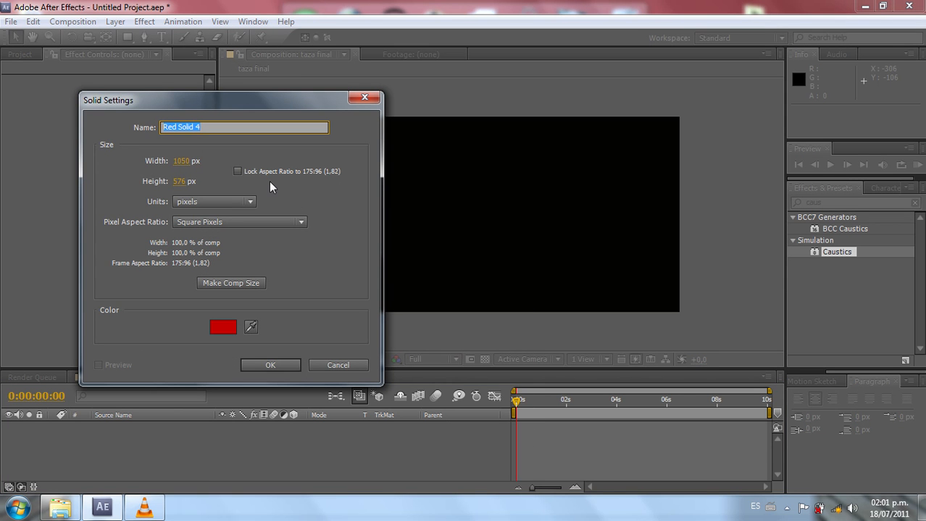
click(276, 366)
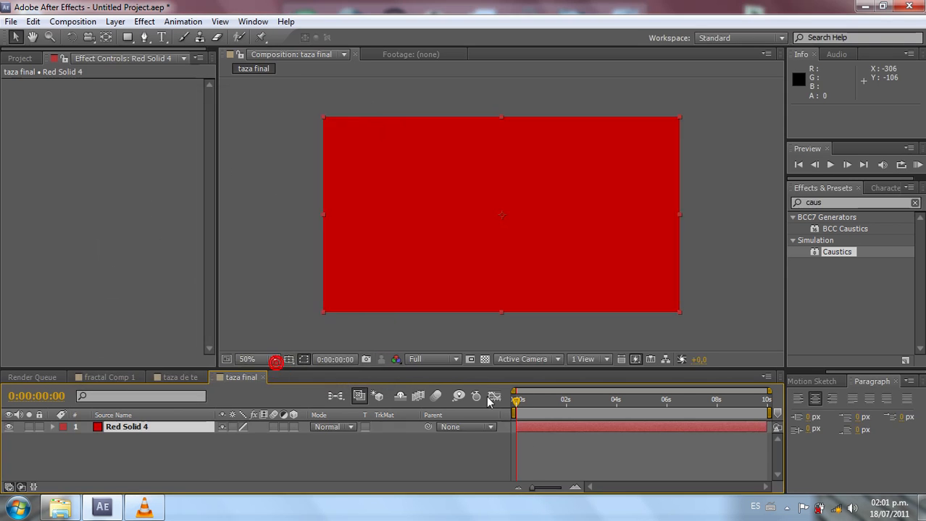
Step: Find the Ramp effect and apply it to the red solid in the taza final composition
click(819, 204)
key(BackSpace)
key(BackSpace)
key(BackSpace)
key(BackSpace)
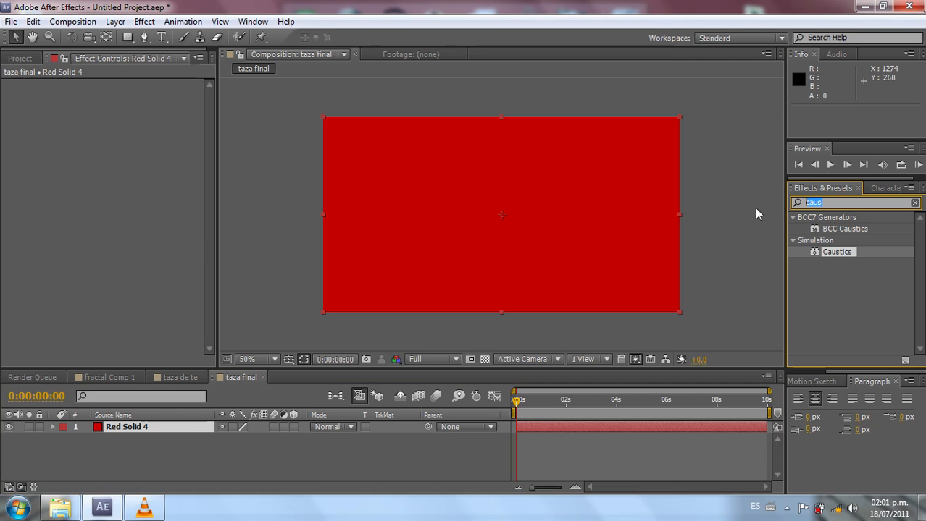
text(ramp)
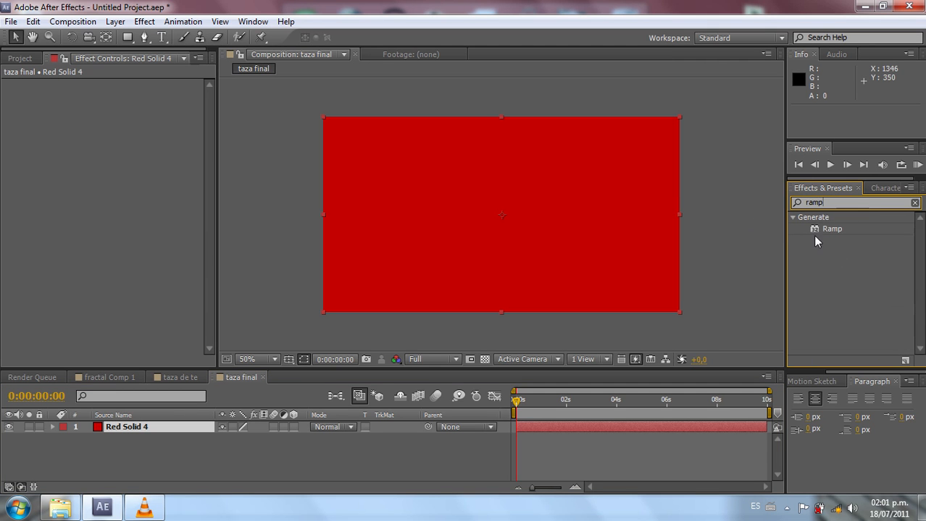
click(833, 232)
drag(507, 209, 507, 210)
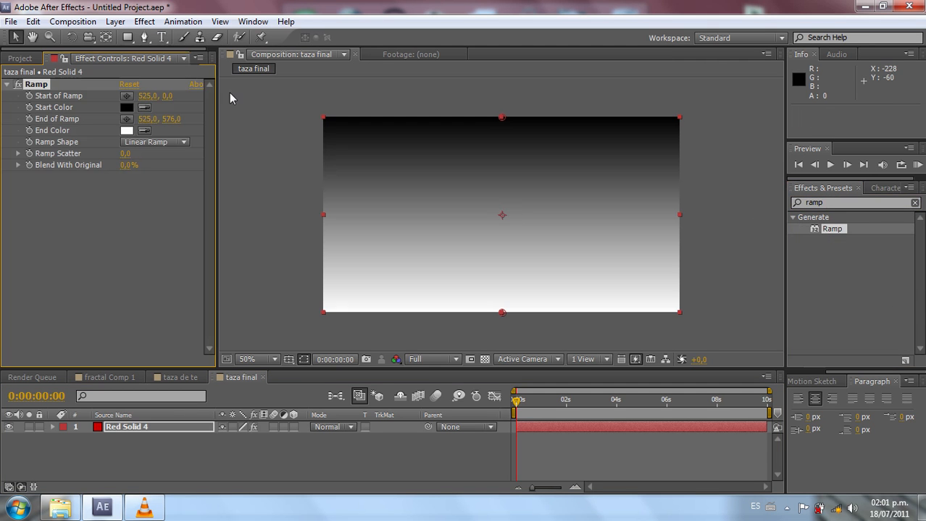
Step: Set the Ramp's Start Color to dark green 022A00 and its End Color to an even darker green
click(127, 107)
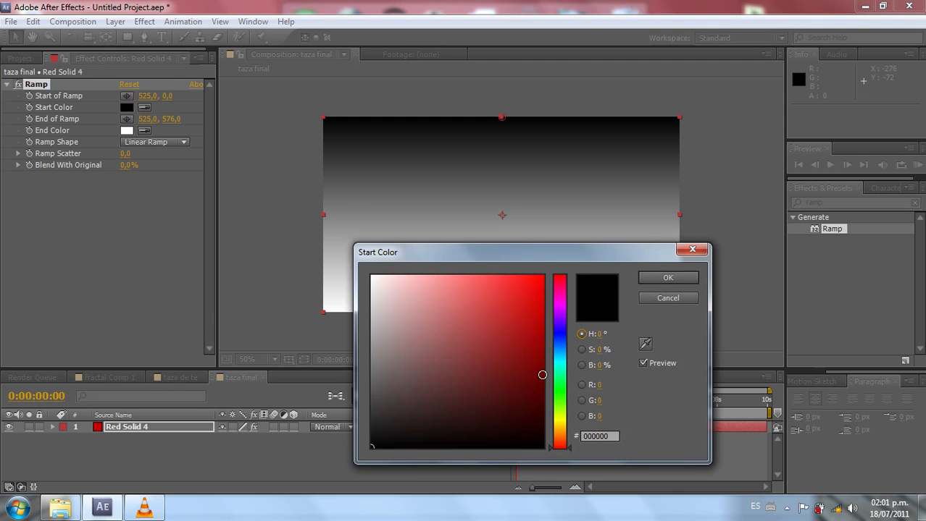
click(561, 392)
drag(538, 399, 541, 420)
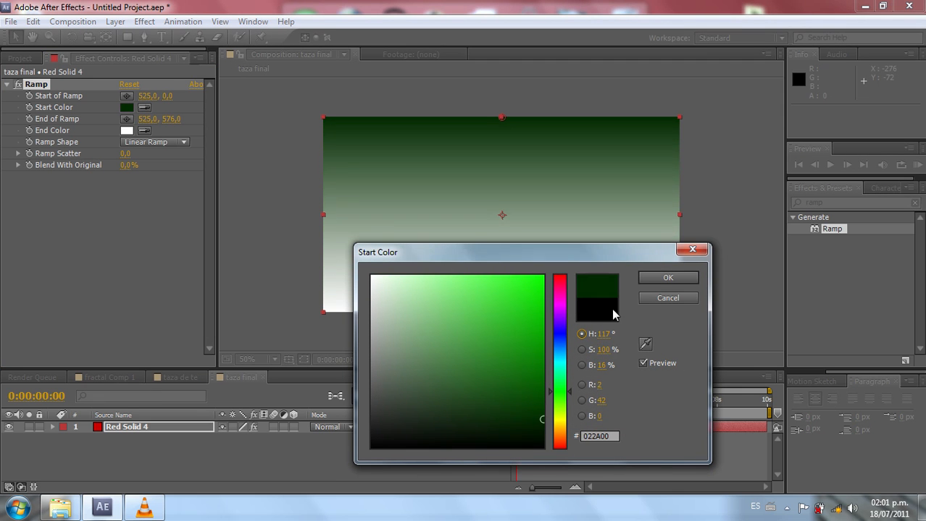
click(644, 280)
click(126, 130)
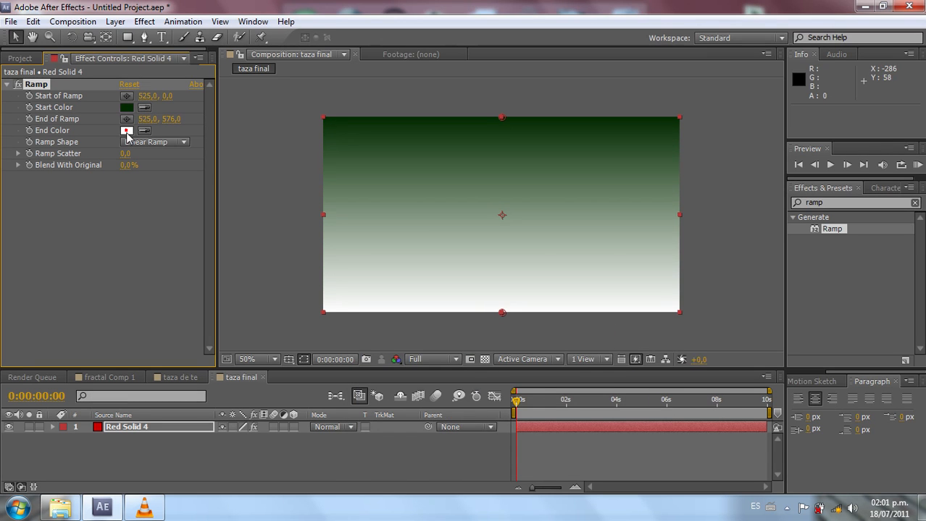
click(559, 394)
drag(530, 409, 544, 436)
click(656, 276)
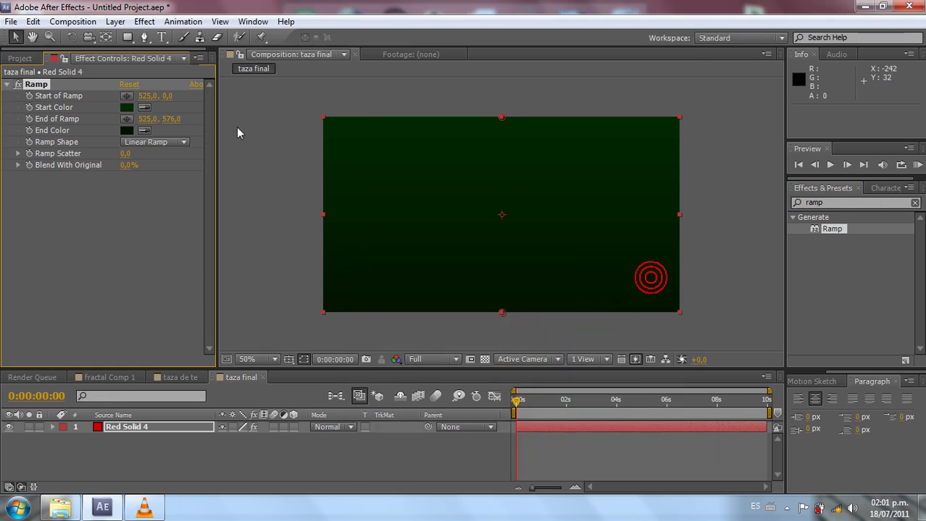
Step: Change the Ramp Shape to Radial Ramp, with the start point at about 273, 308 and the end point at about 671, 518
click(165, 142)
click(167, 172)
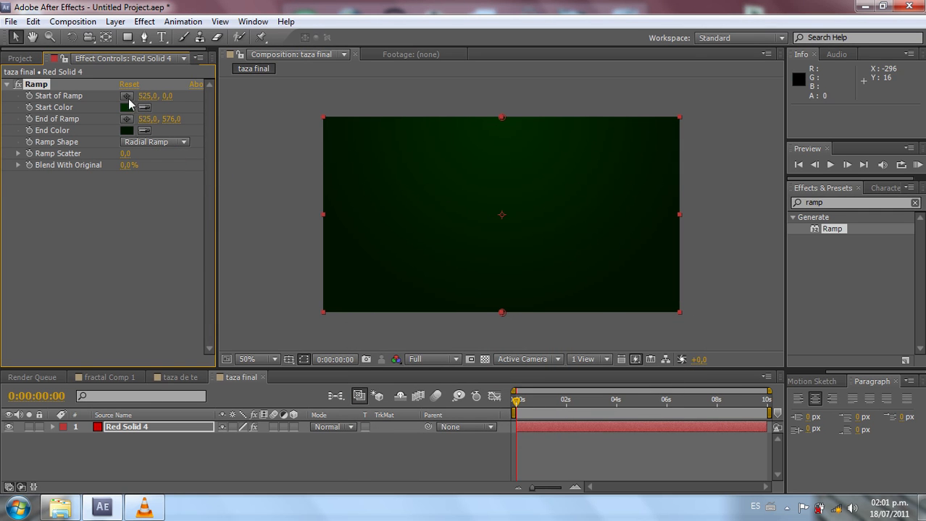
drag(502, 120, 416, 222)
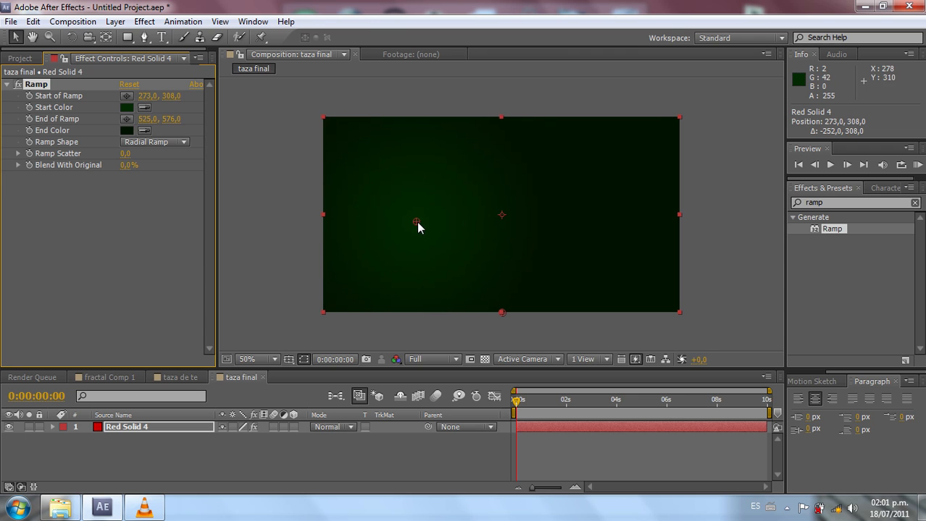
drag(503, 314, 551, 297)
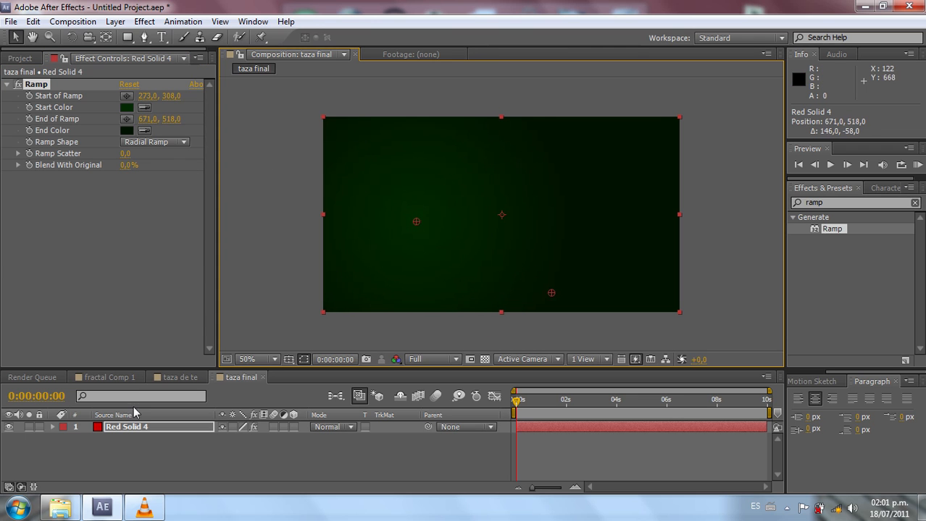
Step: Add taza.psd above the red solid and move the cup off the frame's left side to about -225, 272
click(20, 58)
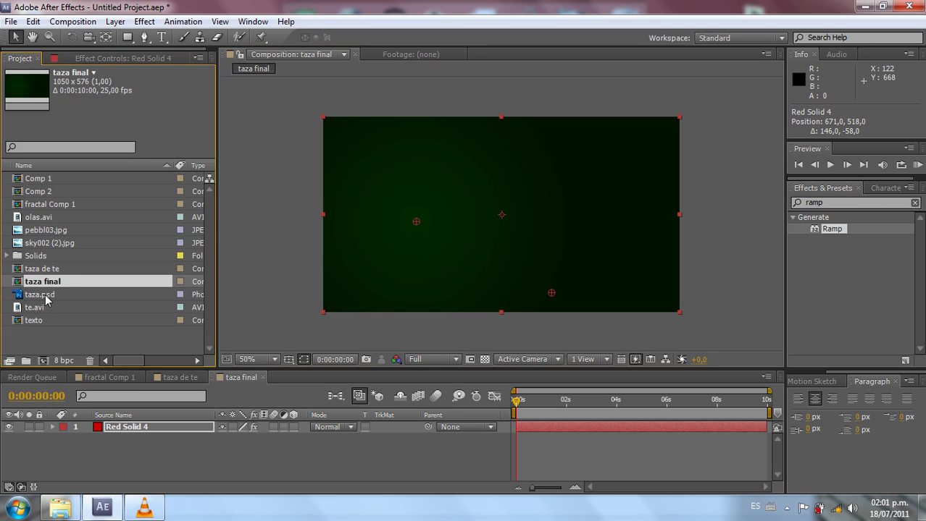
click(45, 295)
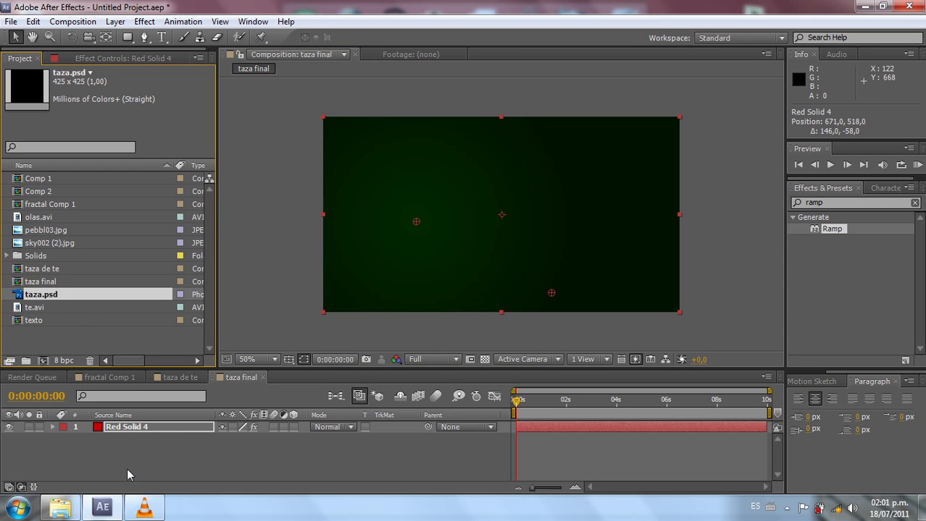
drag(116, 462, 125, 428)
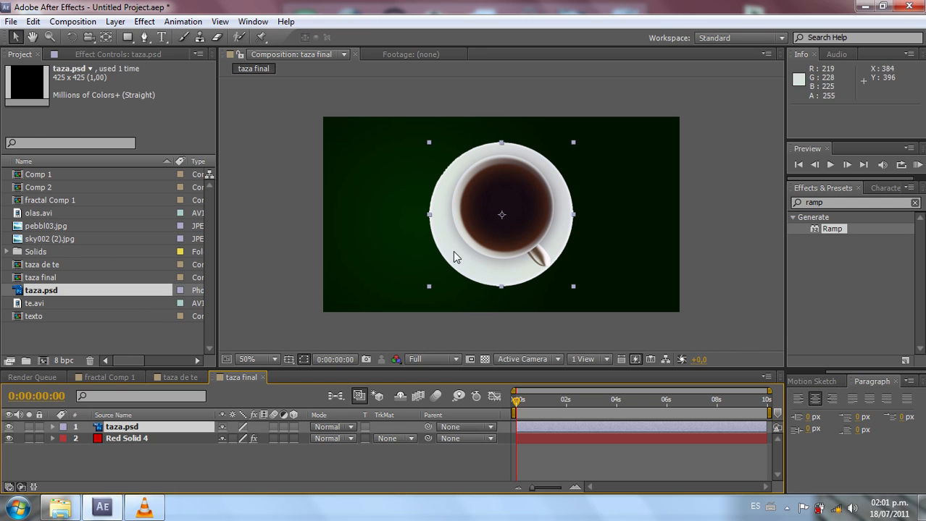
drag(471, 262, 232, 254)
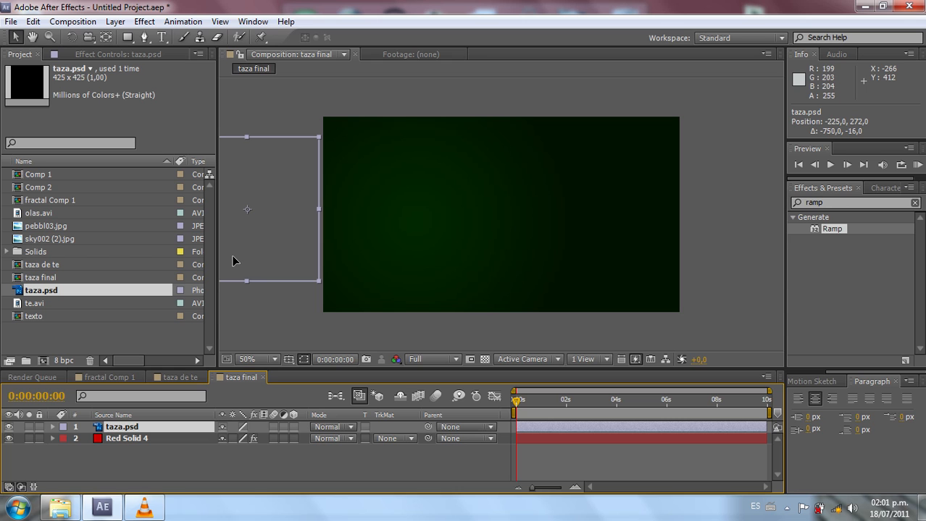
Step: Animate the cup sliding in with Position keyframes at 0 s and 0:00:01:01, ending at about 461, 272, and return to the start
click(166, 429)
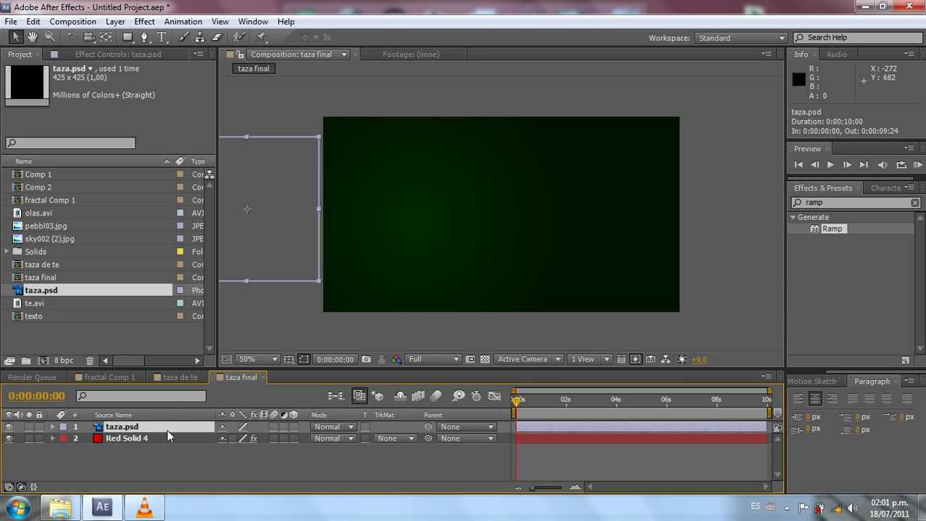
key(p)
click(88, 438)
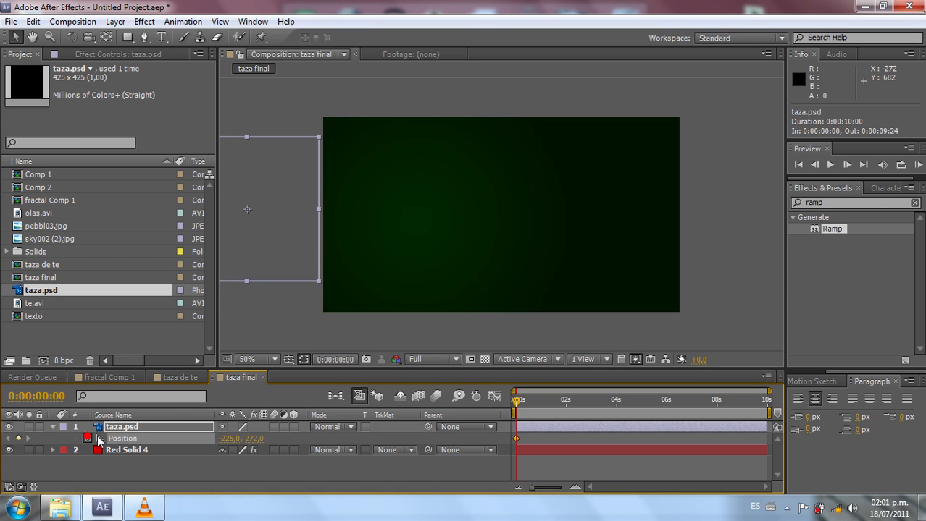
drag(517, 401, 543, 410)
drag(246, 266, 490, 281)
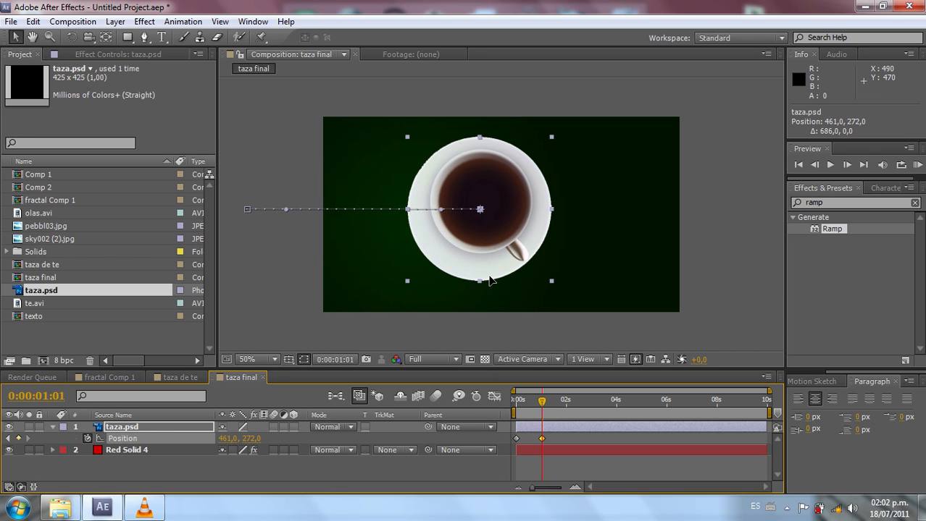
click(445, 475)
drag(542, 401, 511, 418)
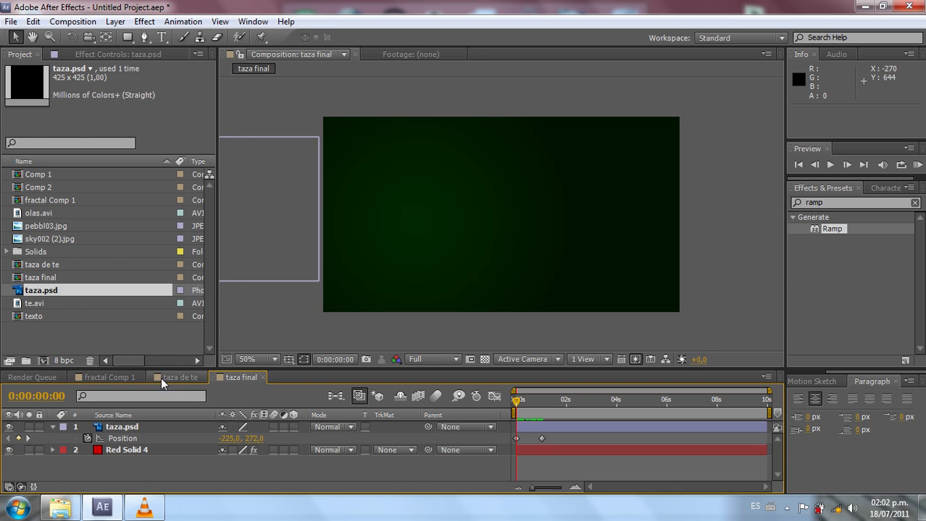
Step: Add the taza de te composition as the top layer, play to about 0:00:02:14, and lower its Opacity to 84%
click(45, 265)
drag(43, 264, 125, 427)
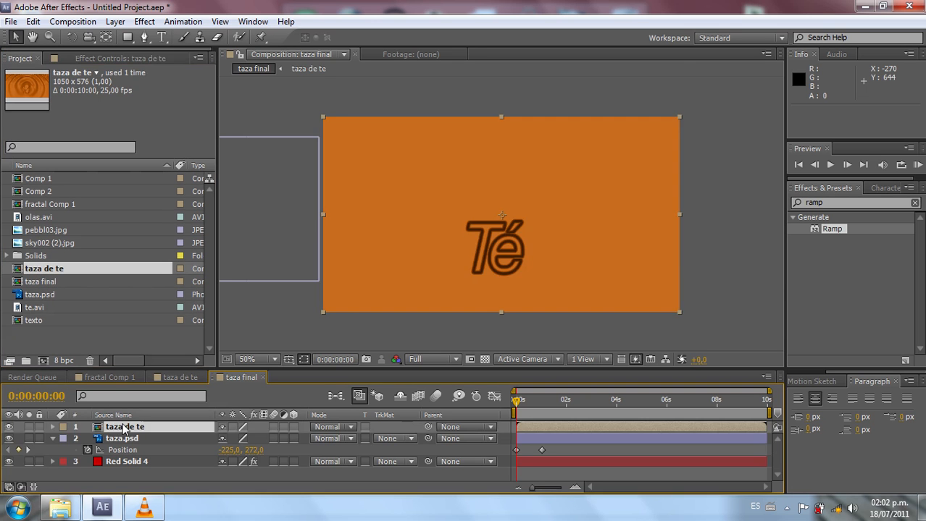
key(space)
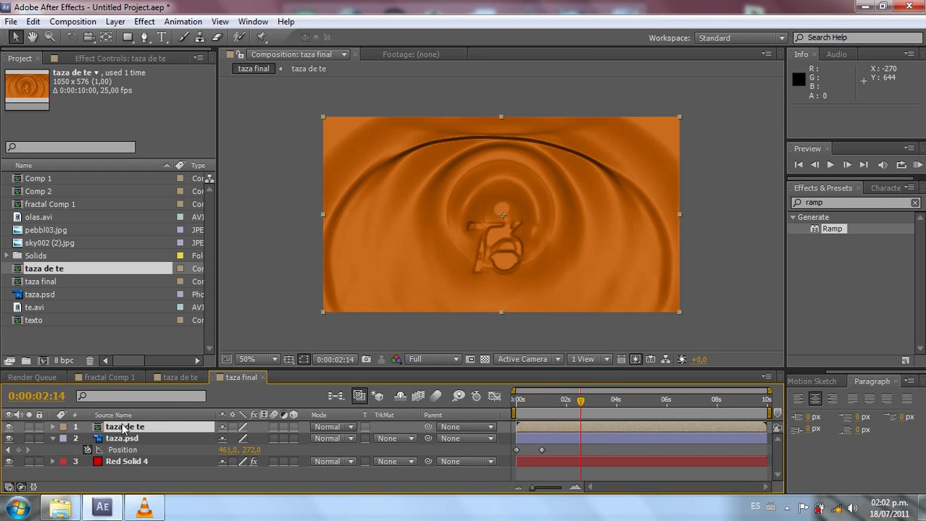
key(t)
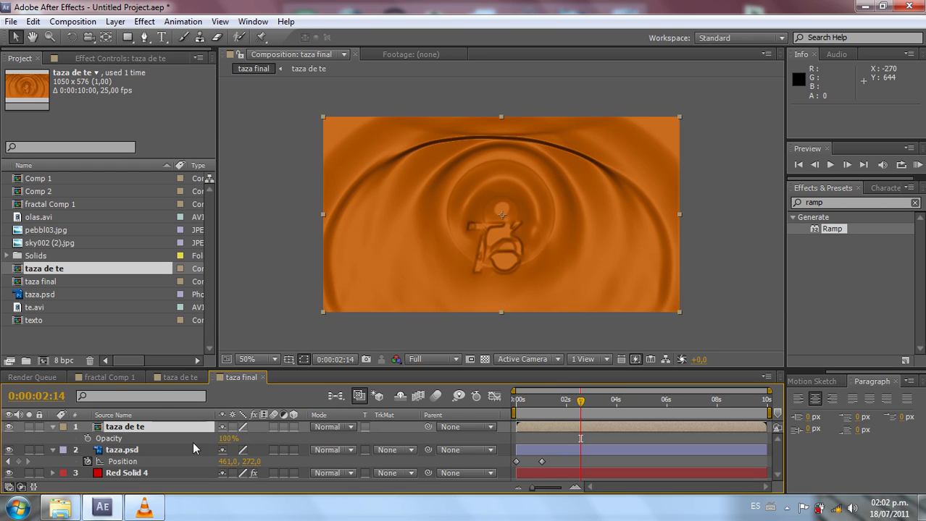
drag(226, 442, 221, 440)
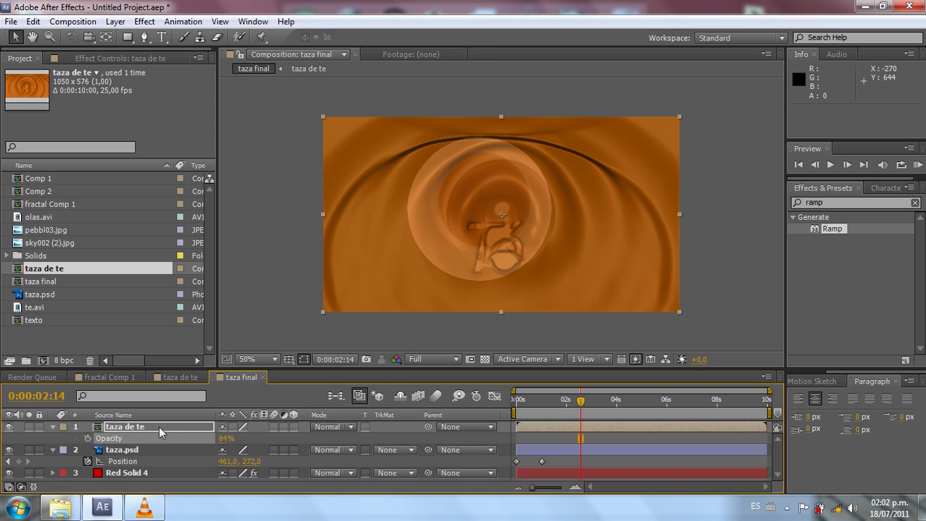
Step: Scale the taza de te layer to 52% and center its ripples over the cup at about 475, 244
key(s)
drag(250, 440, 230, 439)
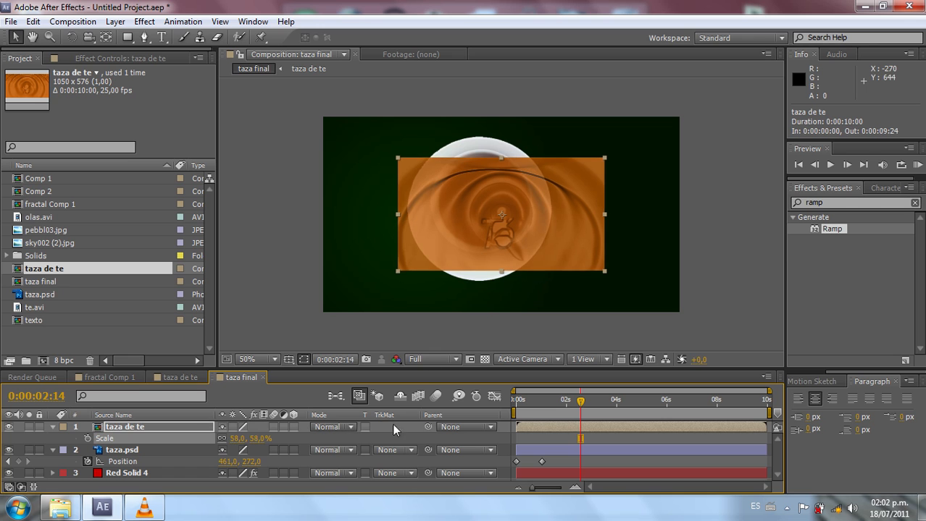
drag(444, 232, 423, 220)
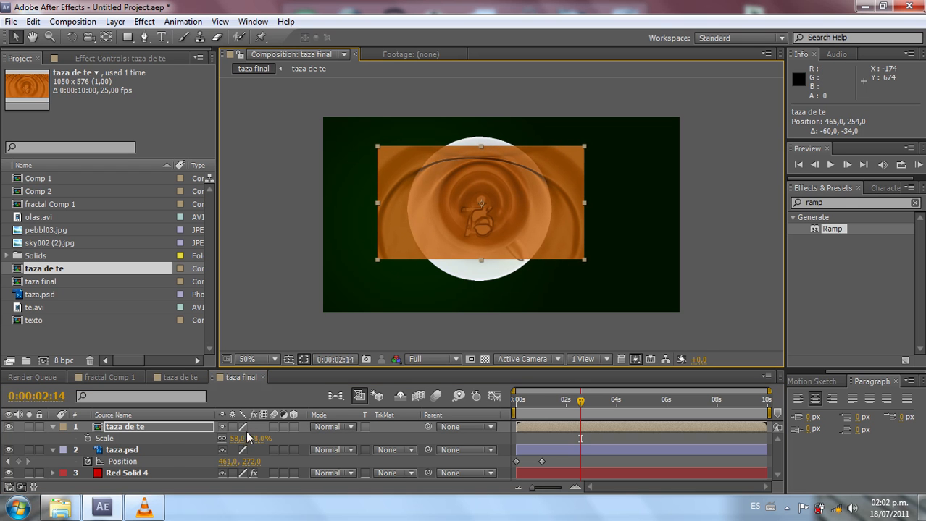
drag(260, 439, 256, 439)
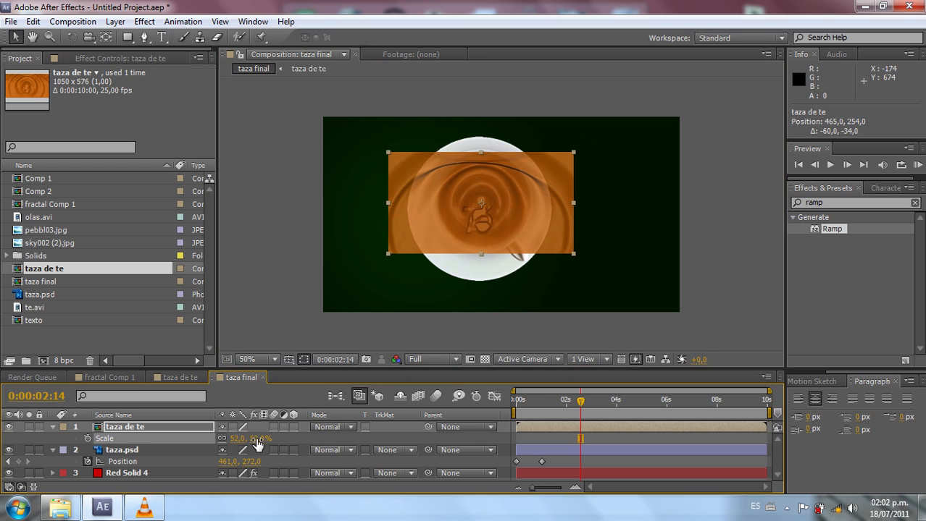
drag(506, 232, 510, 223)
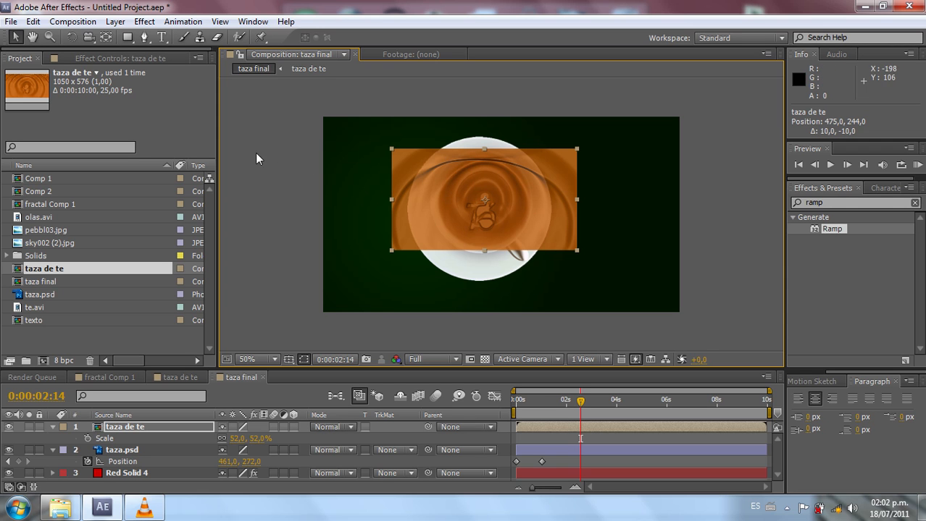
Step: Draw a circular mask about the size of the cup's liquid on the taza de te layer with the Ellipse tool
click(129, 428)
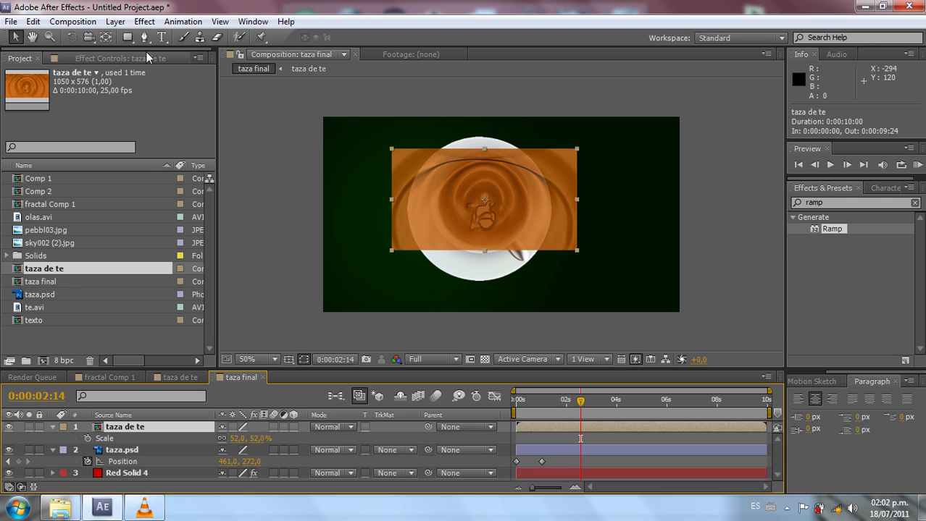
click(129, 37)
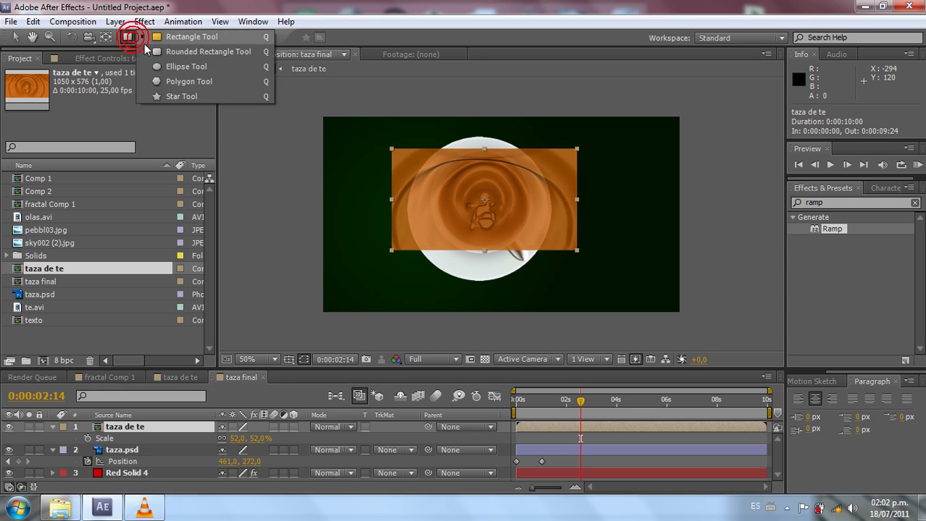
click(178, 67)
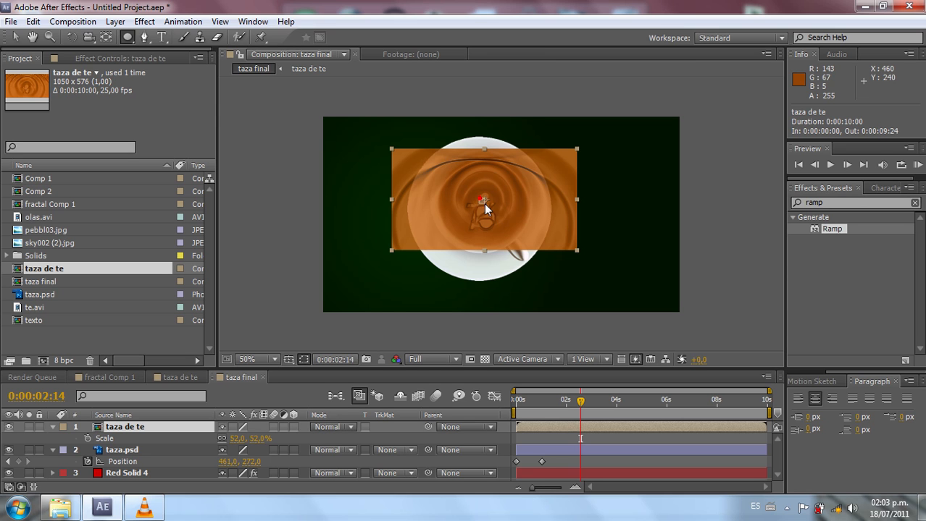
click(507, 232)
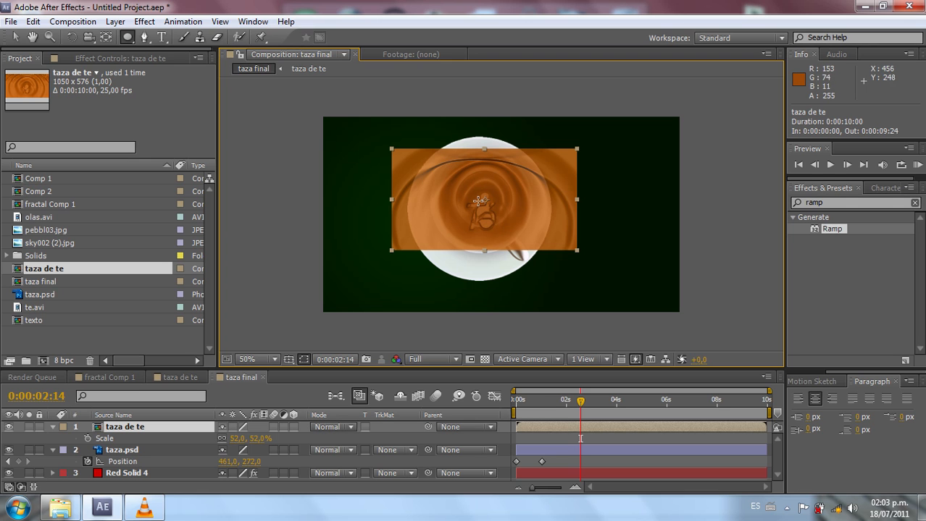
drag(482, 200, 403, 145)
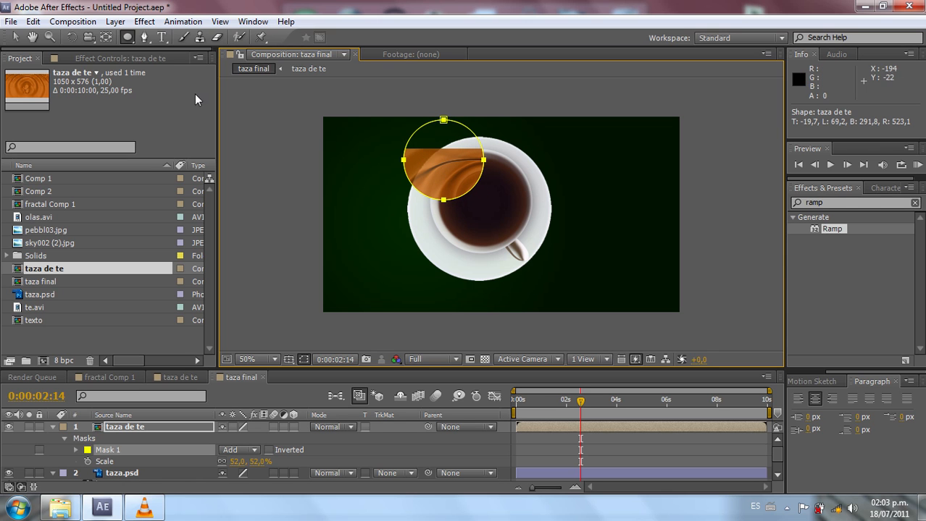
Step: Move the circular mask on the taza de te layer so it sits over the liquid inside the cup
click(15, 37)
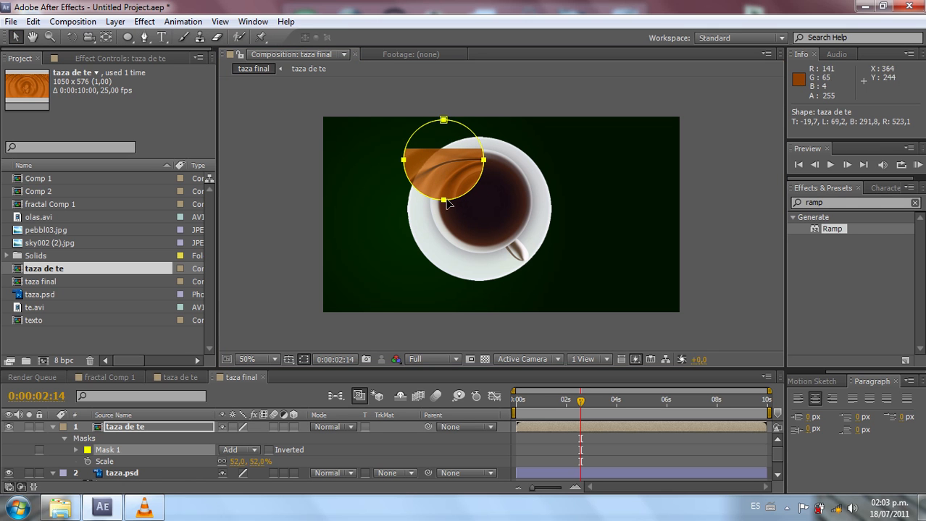
drag(452, 189, 373, 148)
key(ctrl+z)
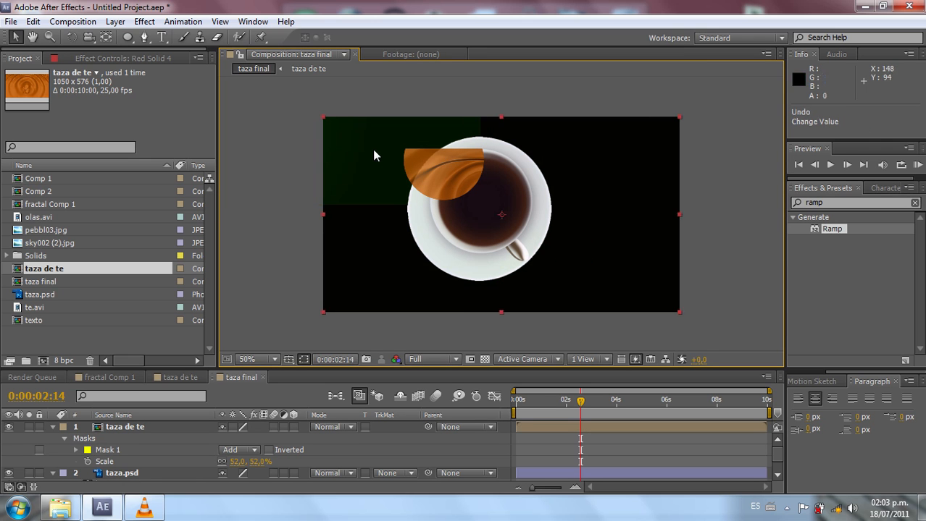
click(114, 450)
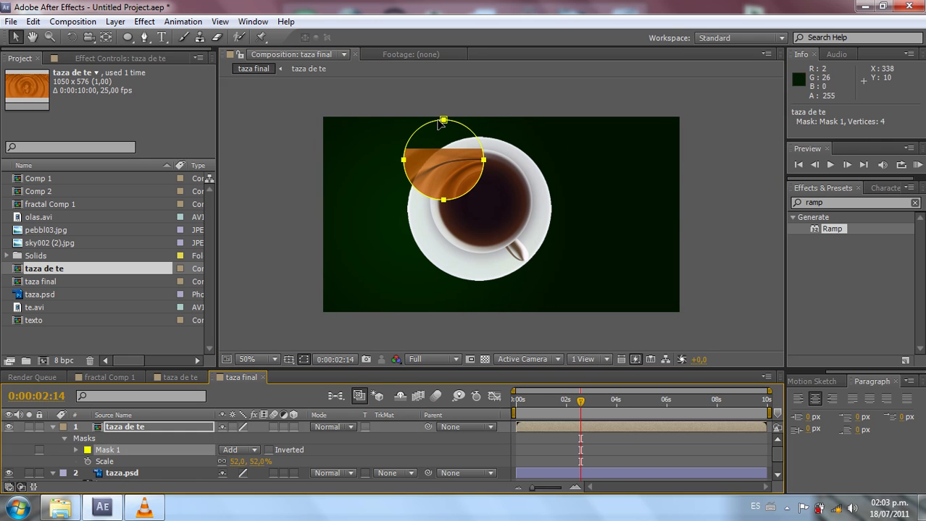
drag(443, 120, 484, 165)
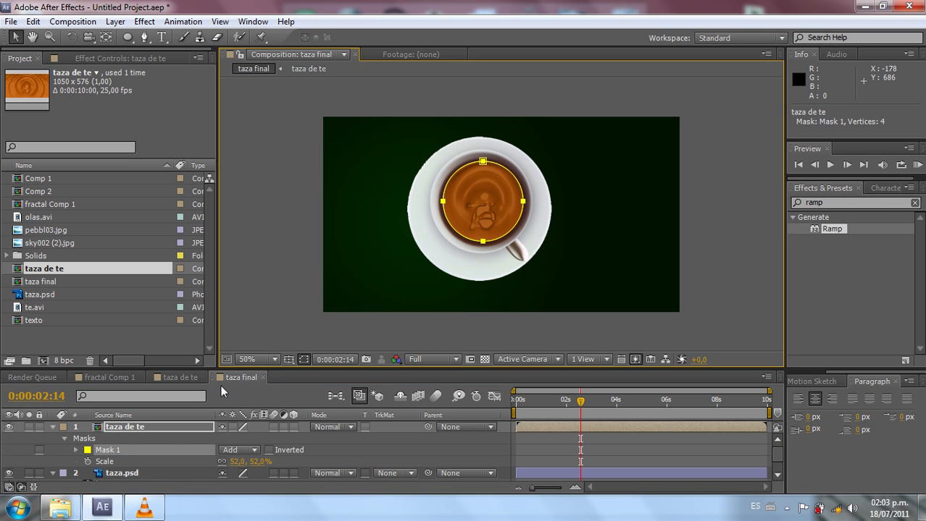
Step: Set the taza de te mask's feather to 58 pixels and its expansion to 16 pixels
click(74, 450)
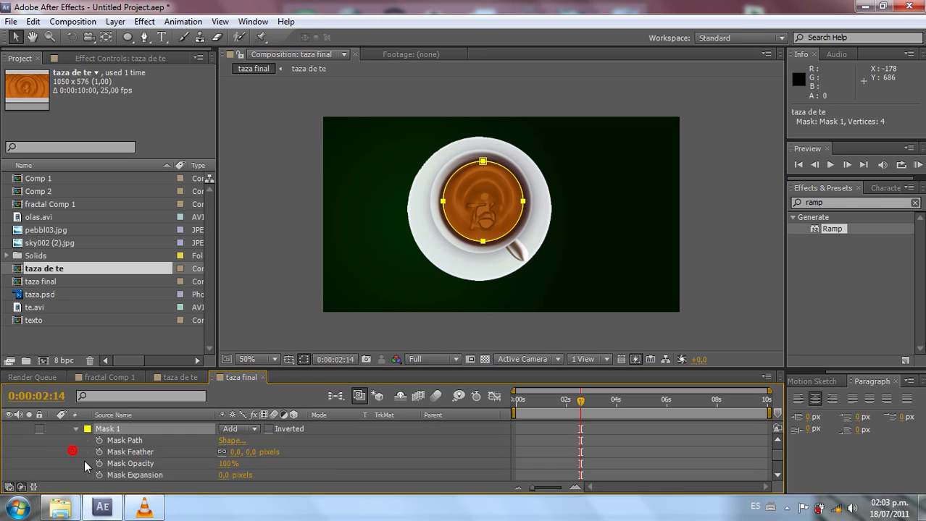
drag(252, 454, 260, 453)
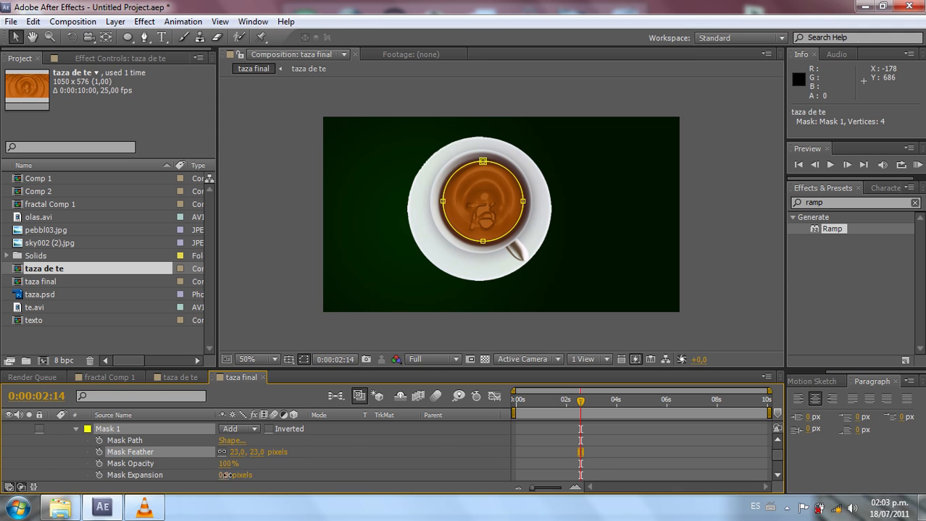
drag(226, 476, 235, 475)
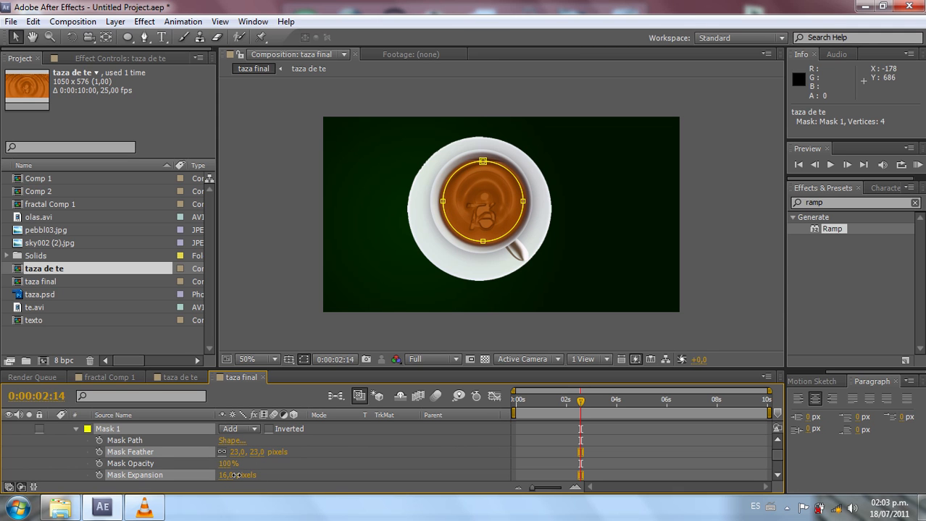
click(235, 475)
drag(260, 457, 289, 462)
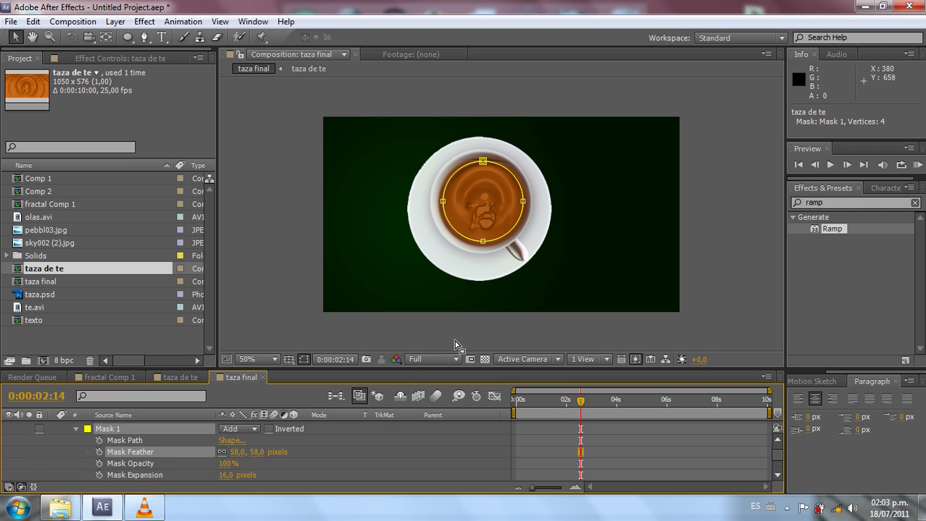
Step: Collapse the mask's properties and hide the mask outline in the viewer to check the cup at 0:00:01:22
drag(579, 408, 564, 409)
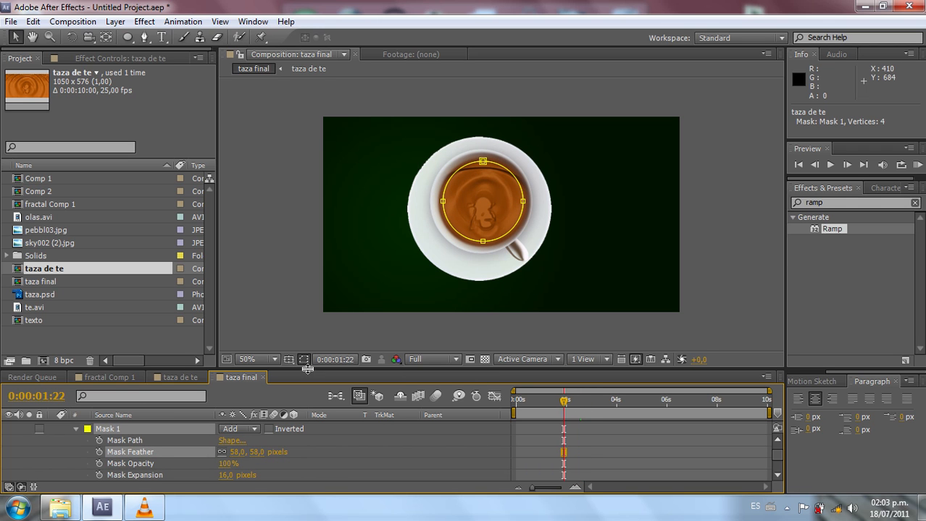
click(76, 429)
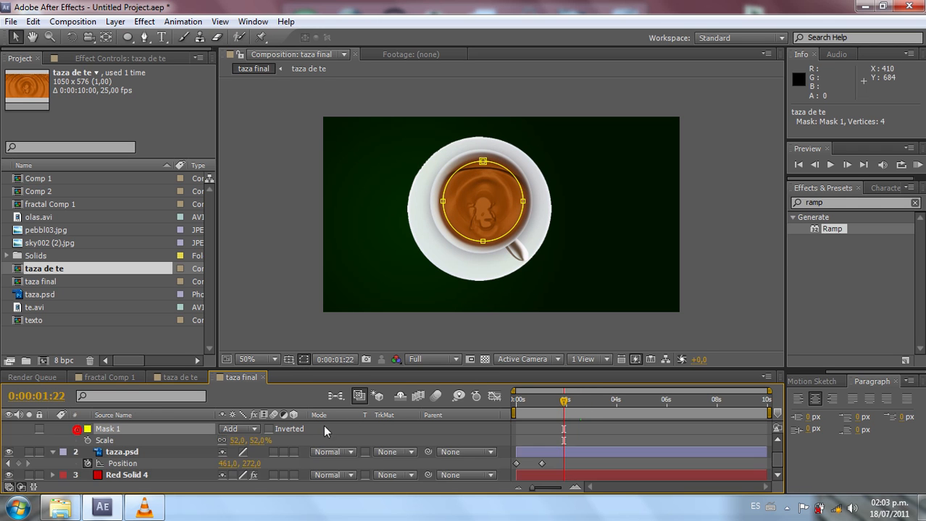
click(303, 360)
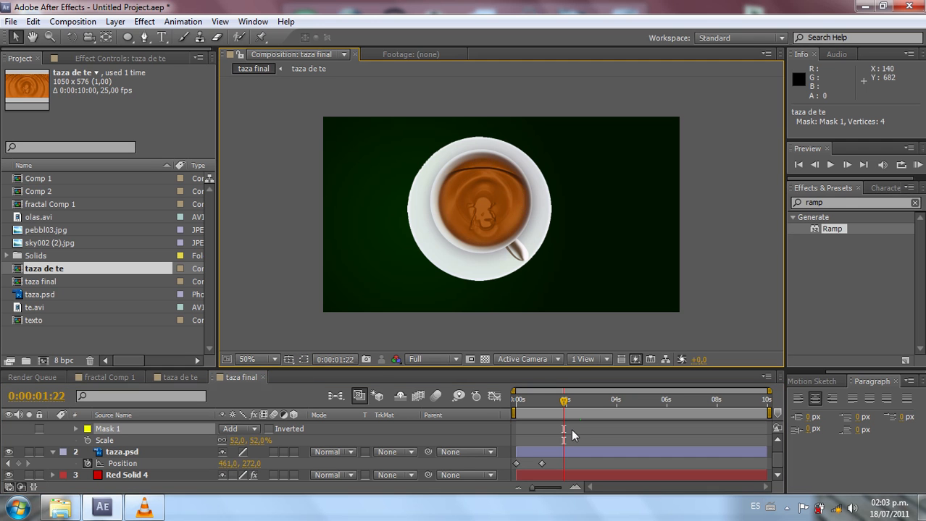
Step: End the work area at about 0:00:04:01, trim the taza final composition to it, and go to the last frame
drag(567, 410, 617, 425)
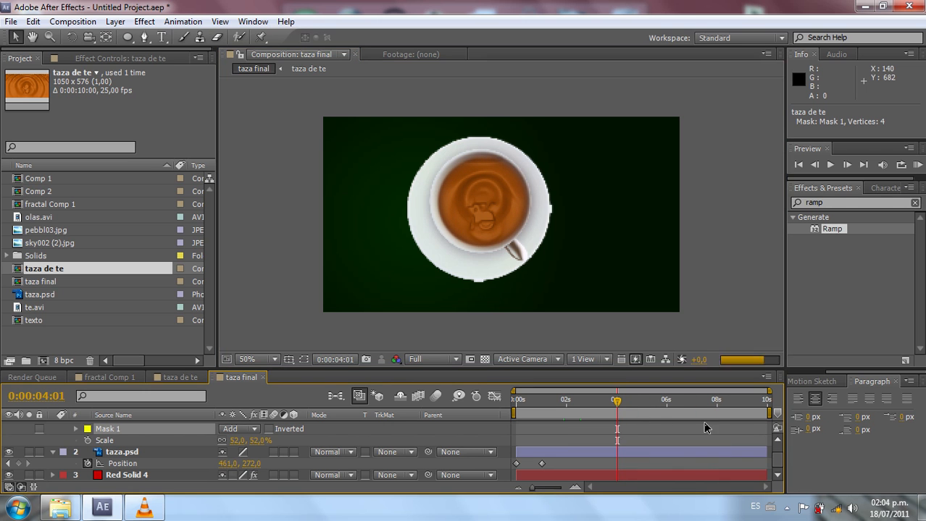
drag(767, 414, 620, 431)
right_click(603, 415)
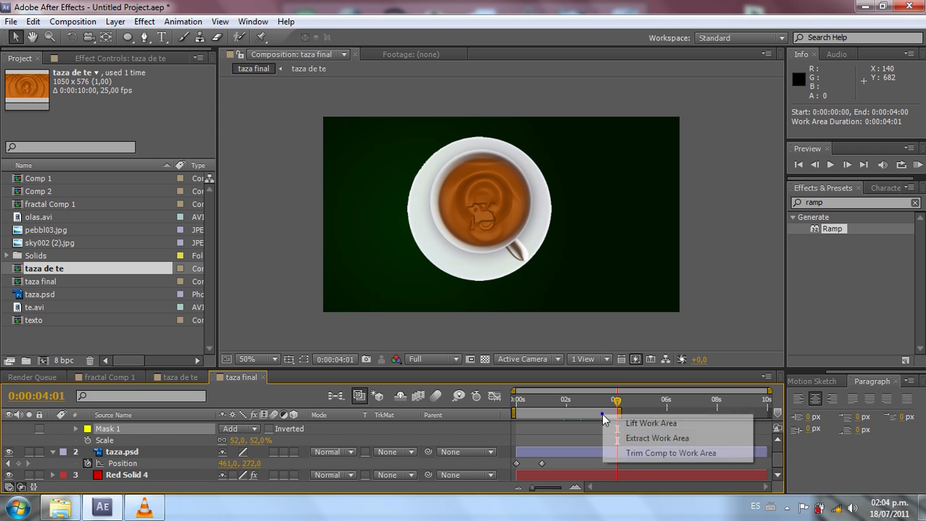
click(628, 457)
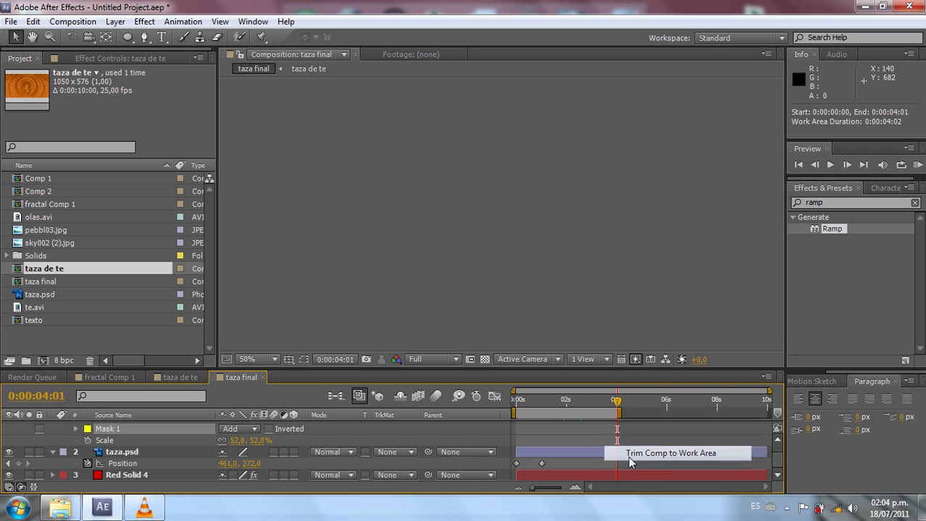
click(767, 400)
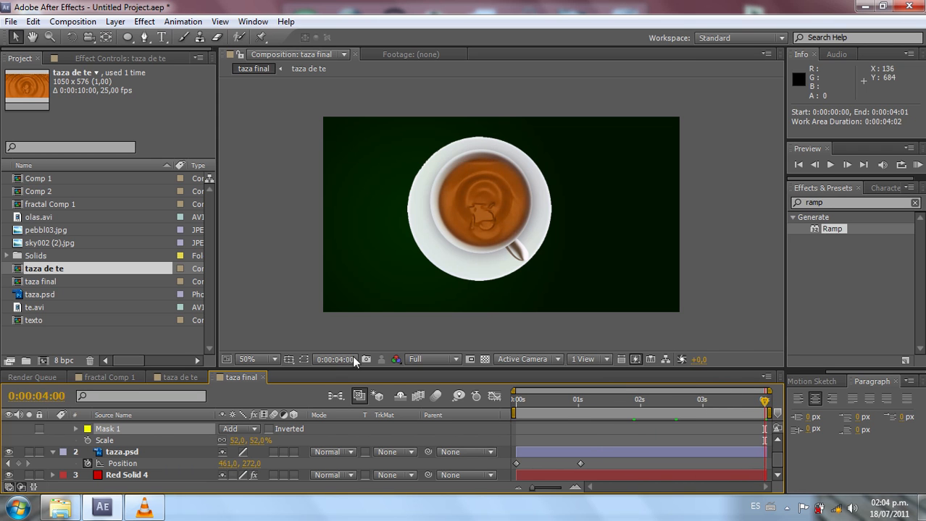
Step: Parent the taza de te layer to taza.psd and run a RAM preview from the start of the composition
scroll(173, 443, up, 2)
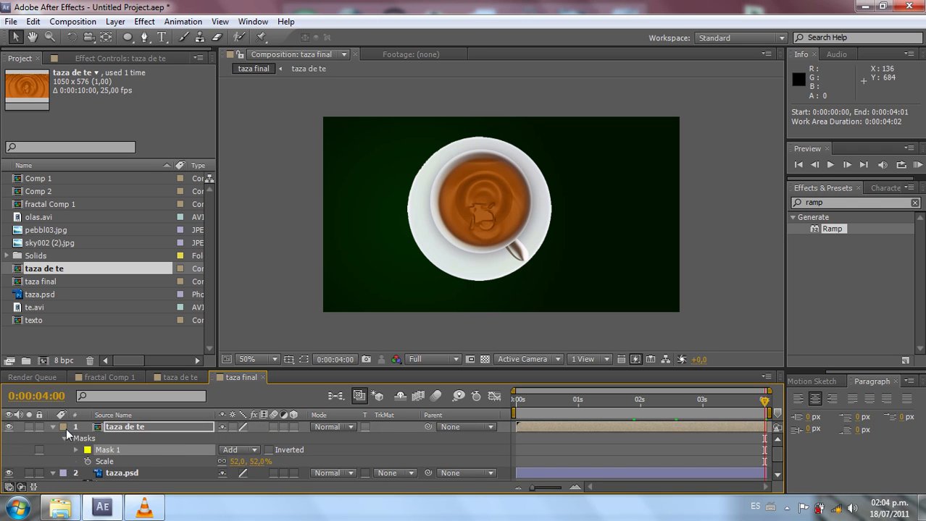
click(53, 429)
click(130, 427)
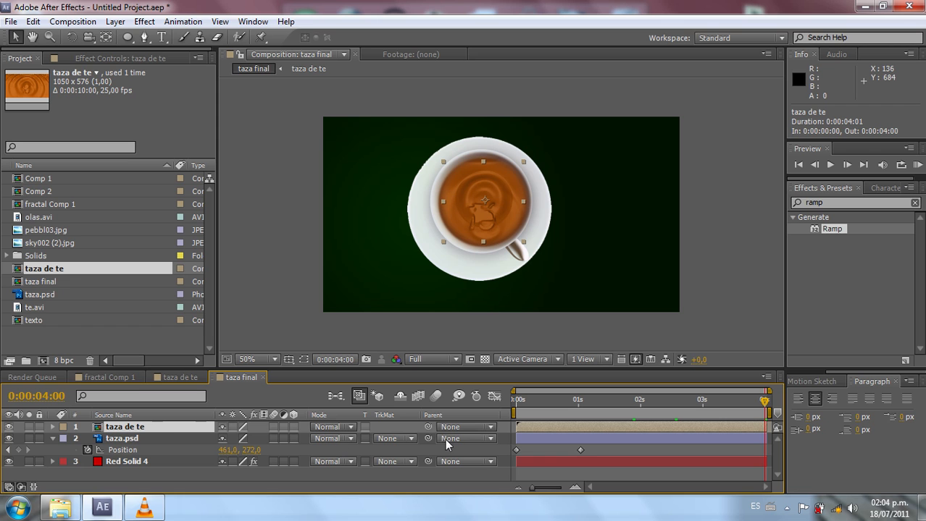
drag(428, 427, 113, 443)
drag(765, 411, 484, 414)
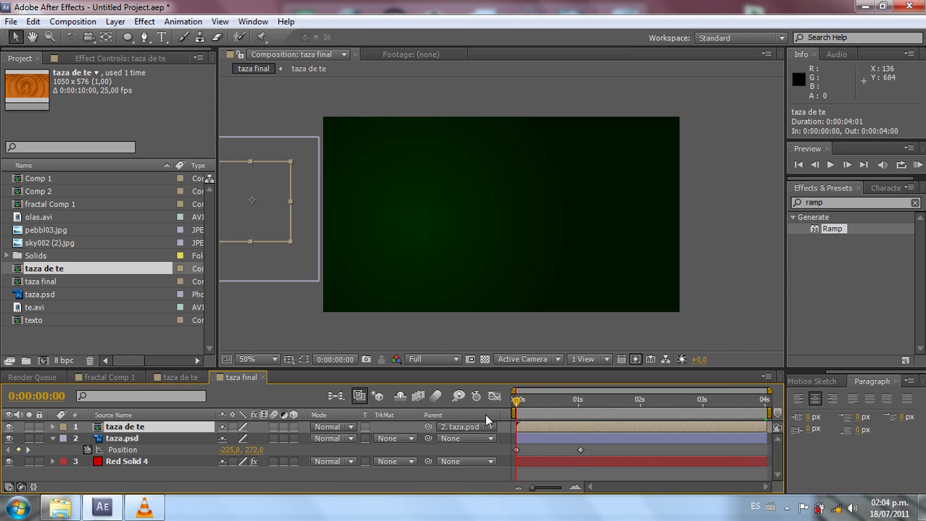
click(917, 165)
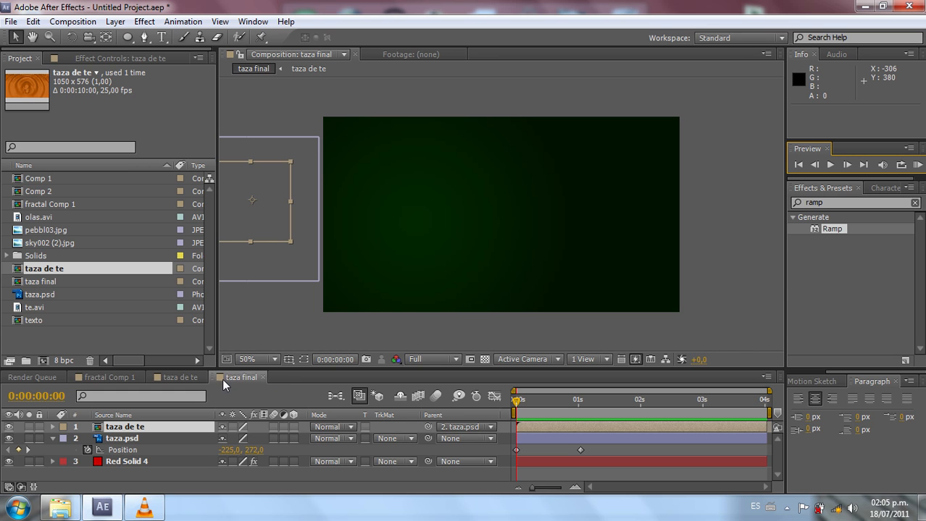
Step: Create a 10-second, 1050 x 576, 25 fps composition named olas1, add olas.avi to it, and scrub to 0:00:05:01
click(73, 21)
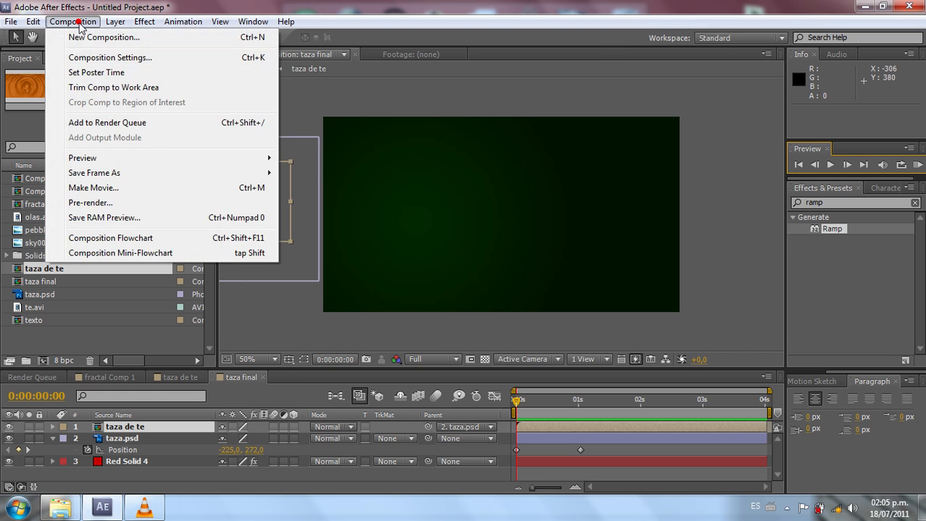
click(73, 37)
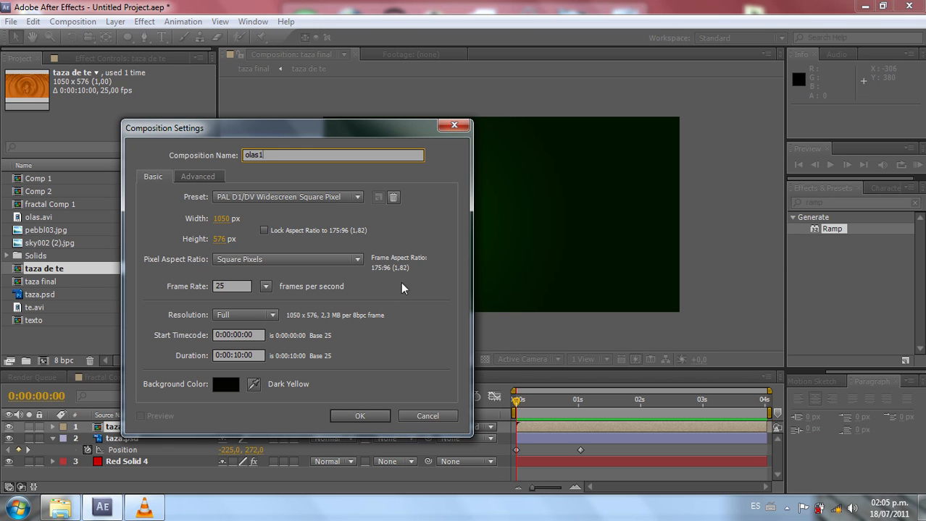
click(349, 416)
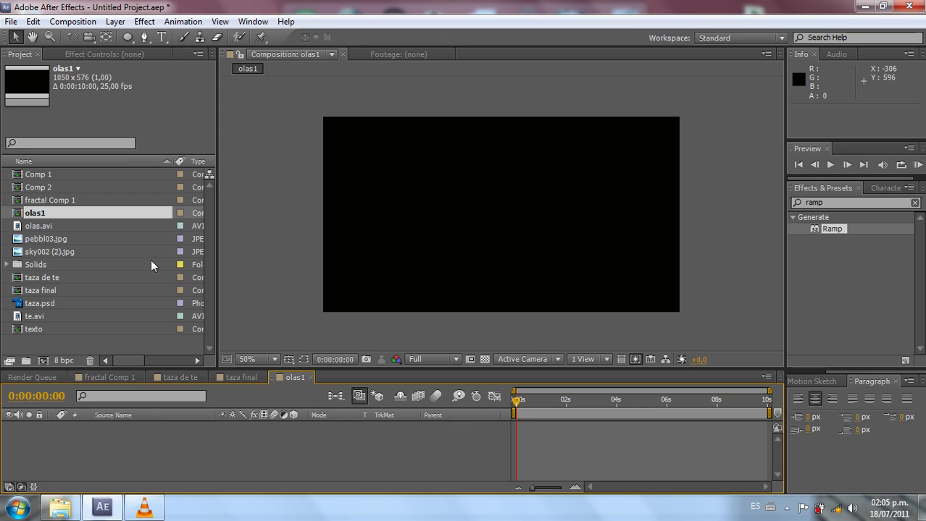
drag(33, 226, 106, 438)
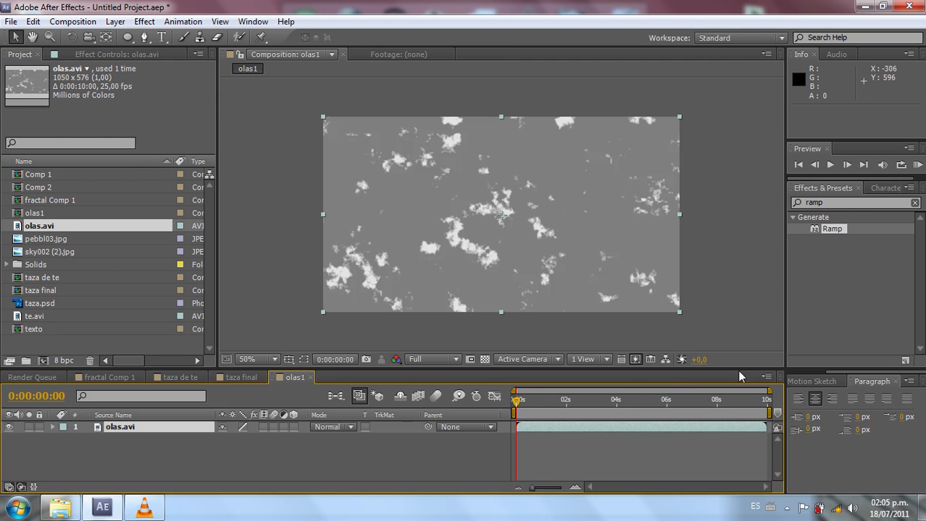
drag(513, 410, 644, 430)
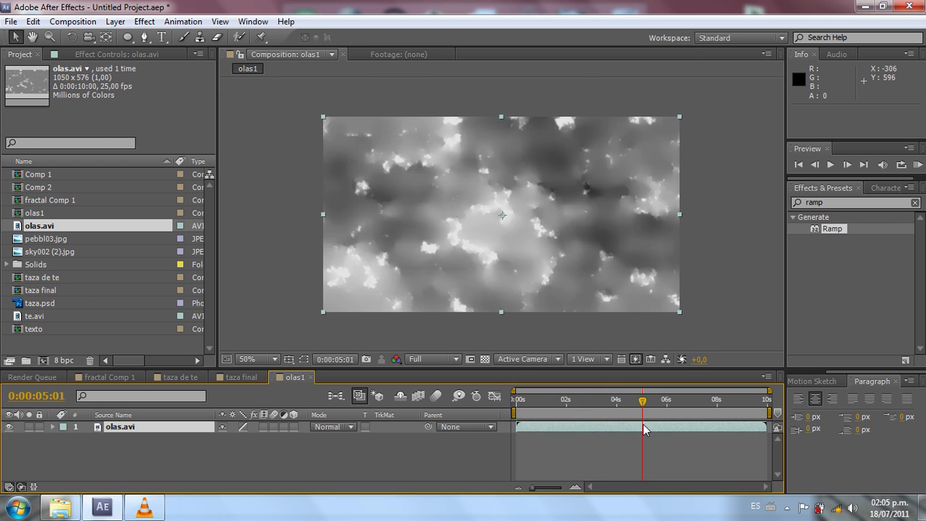
Step: Add a red solid above the olas.avi layer, keeping the default solid settings
click(179, 441)
right_click(143, 442)
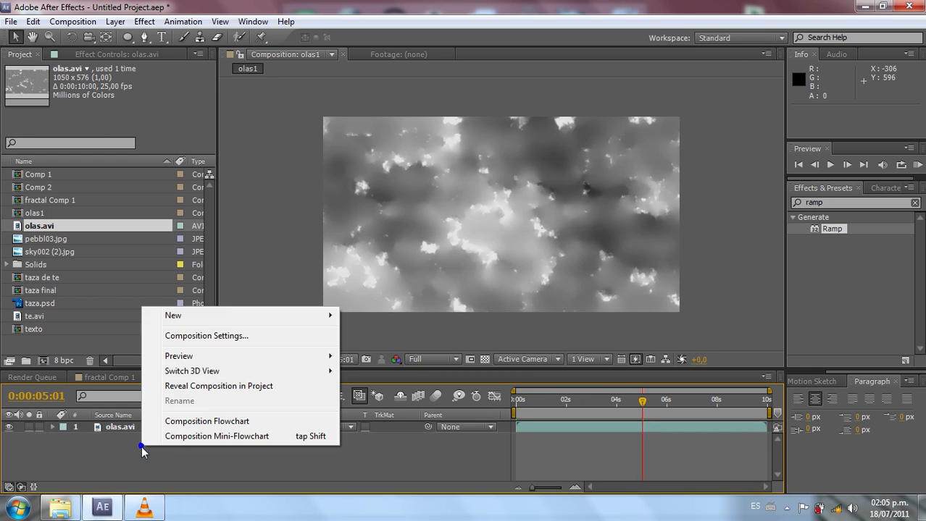
mouse_move(305, 316)
click(392, 352)
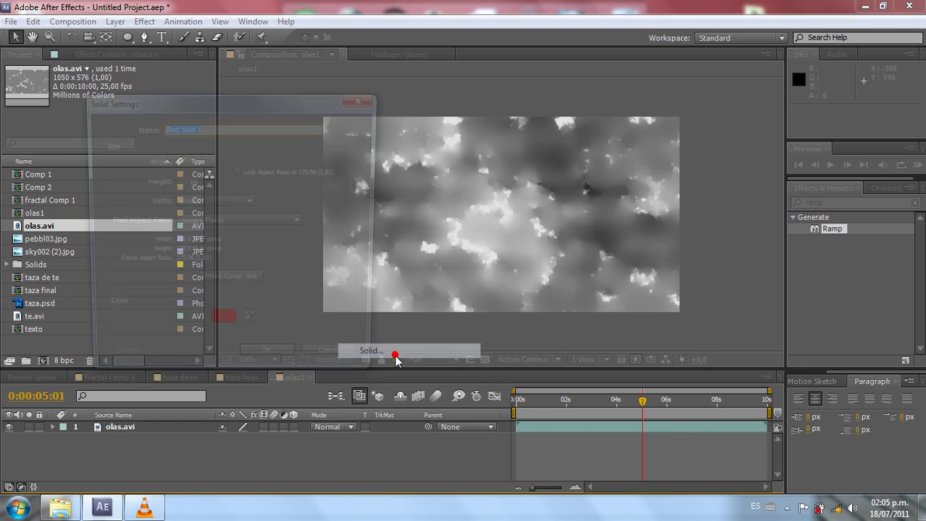
click(270, 365)
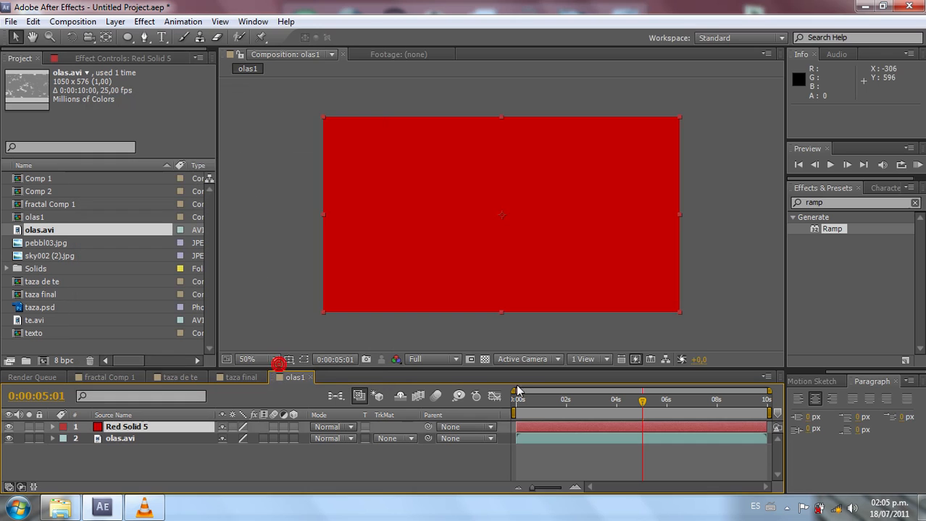
Step: Find the Caustics effect by searching for "caus", apply it to the red solid, and go to 0:00:02:17
key(ctrl+5)
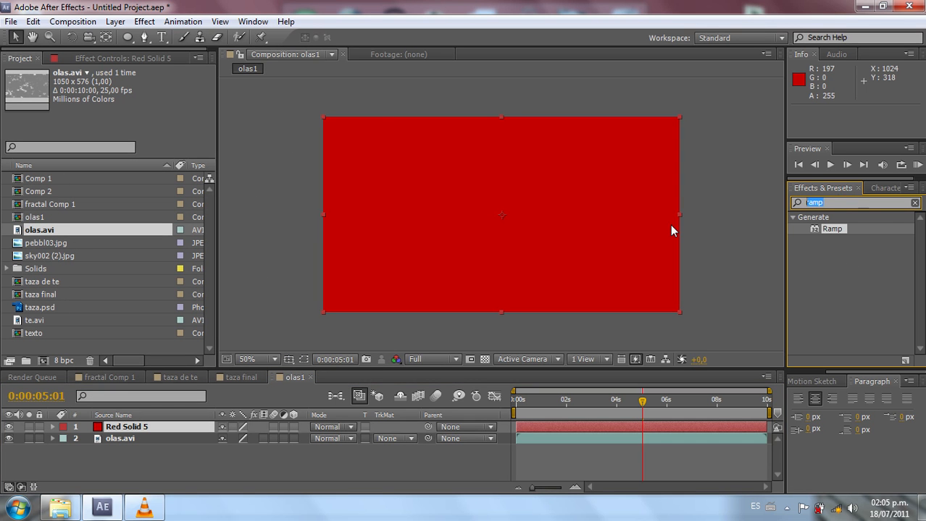
text(caus)
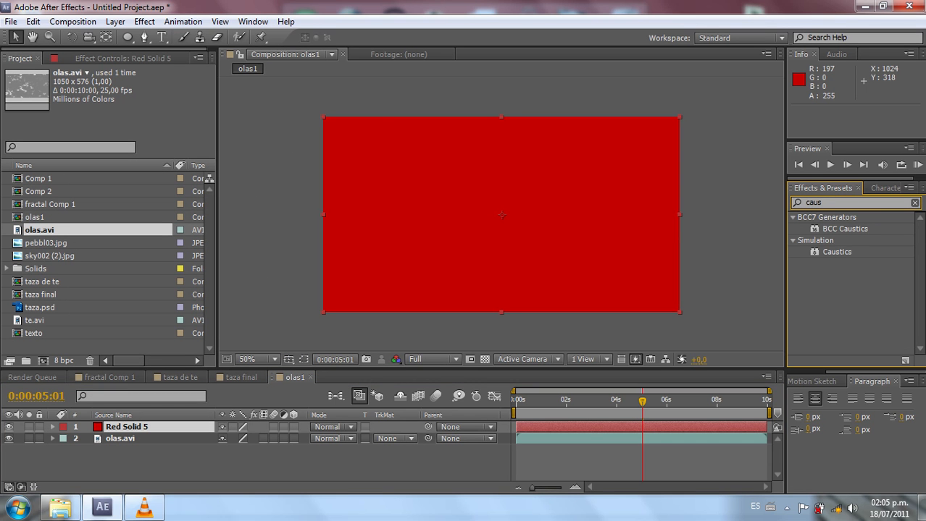
drag(835, 252, 481, 221)
mouse_move(599, 400)
mouse_down()
mouse_move(525, 400)
mouse_move(585, 410)
mouse_up()
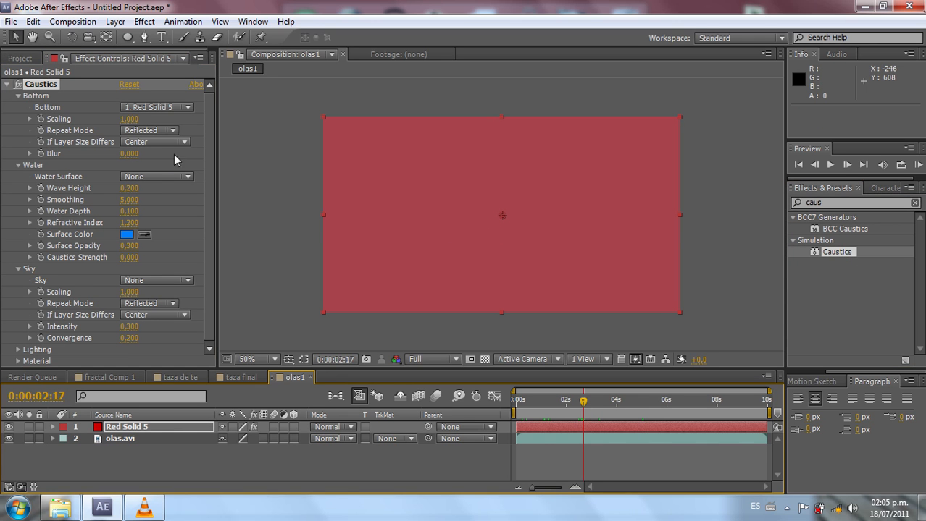
Step: Use olas.avi as the Caustics water surface on the red solid and hide the olas.avi layer
click(211, 139)
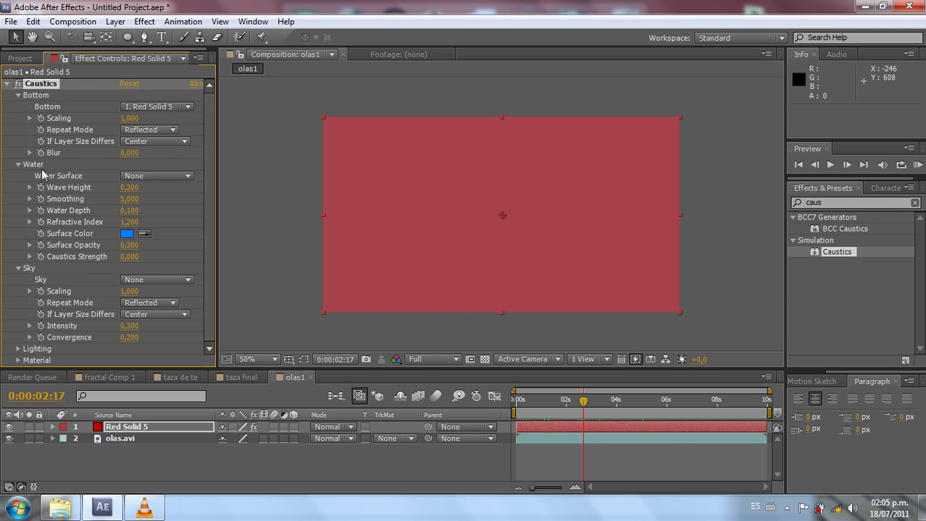
click(146, 179)
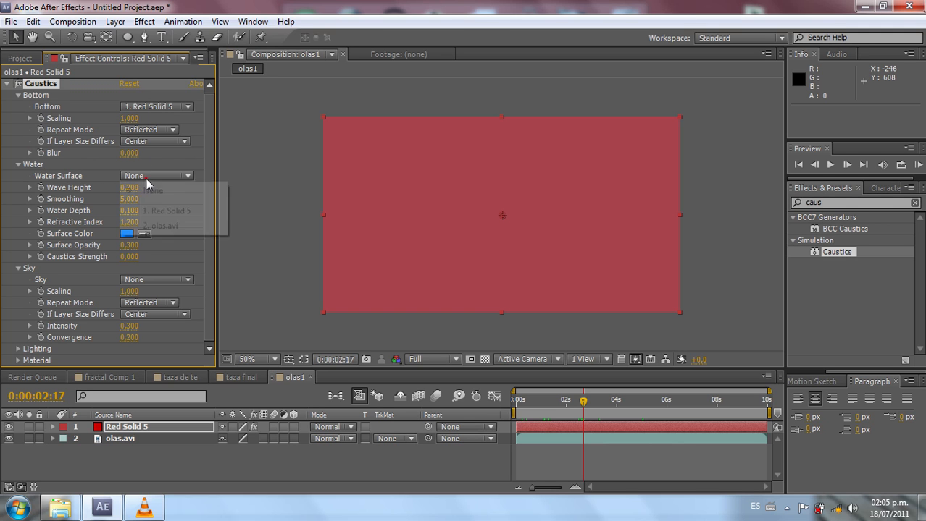
click(160, 226)
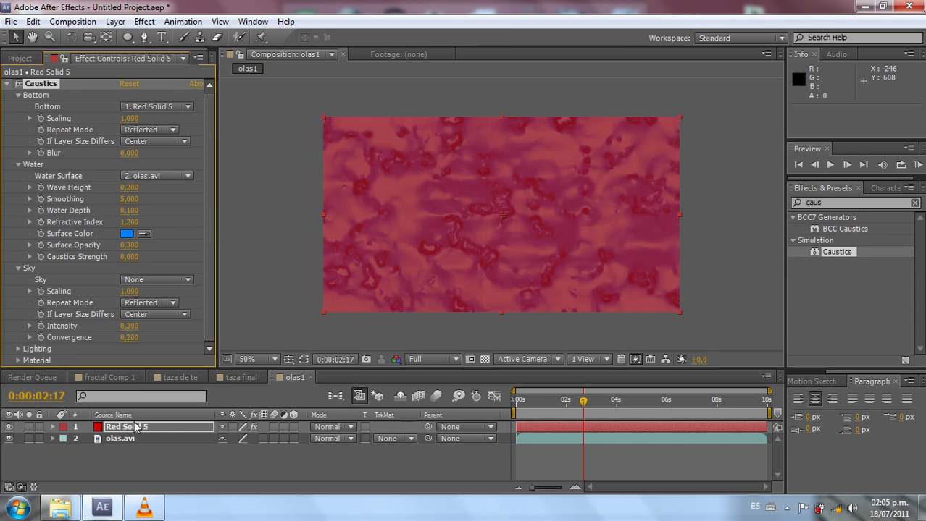
click(9, 440)
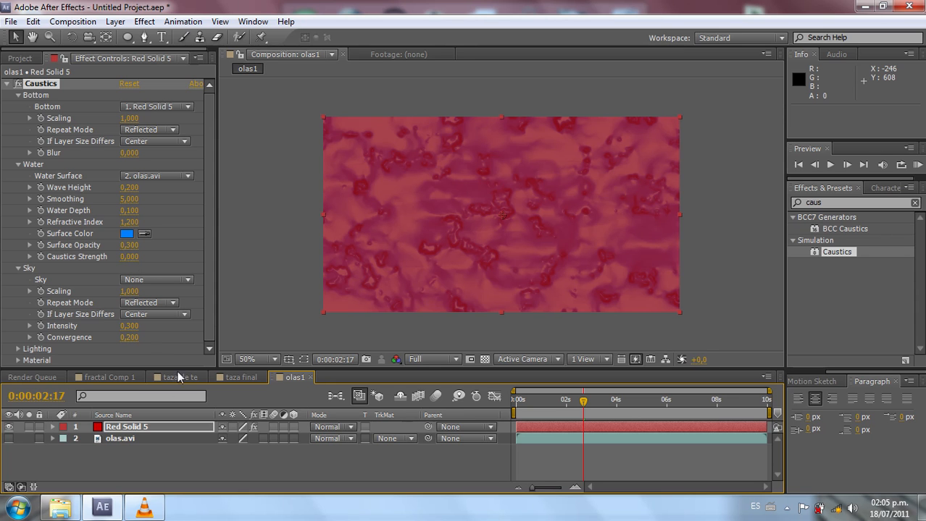
click(41, 101)
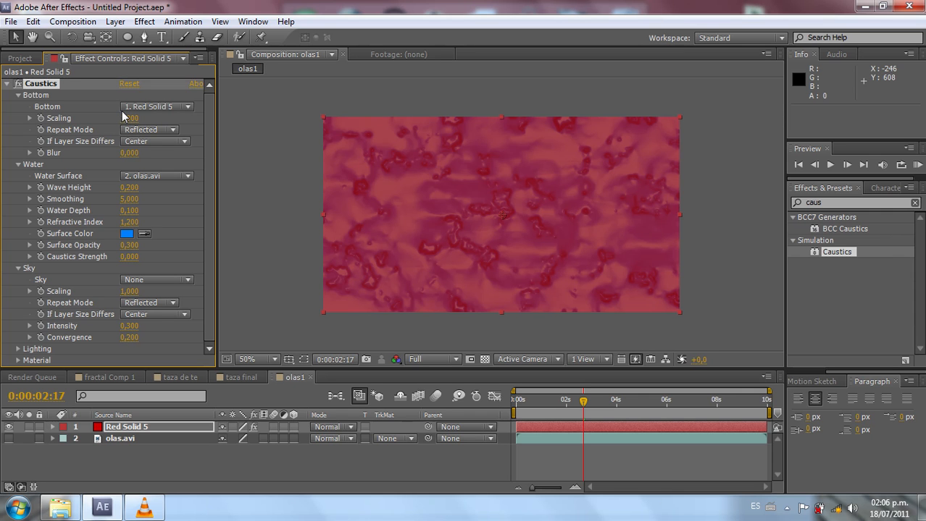
Step: Add pebbl03.jpg as the top layer of olas1 and scale it to about 108%, 106% so it covers the frame
click(23, 58)
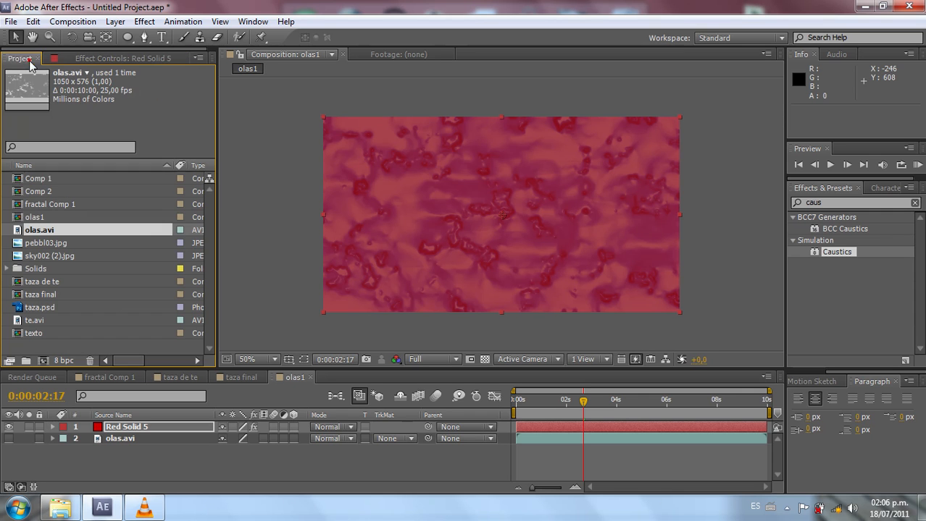
click(45, 244)
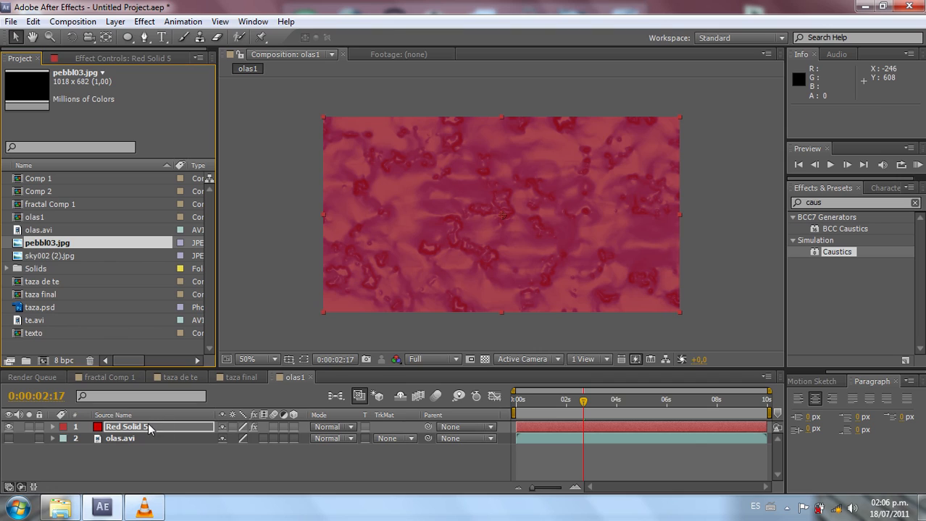
drag(149, 429, 148, 425)
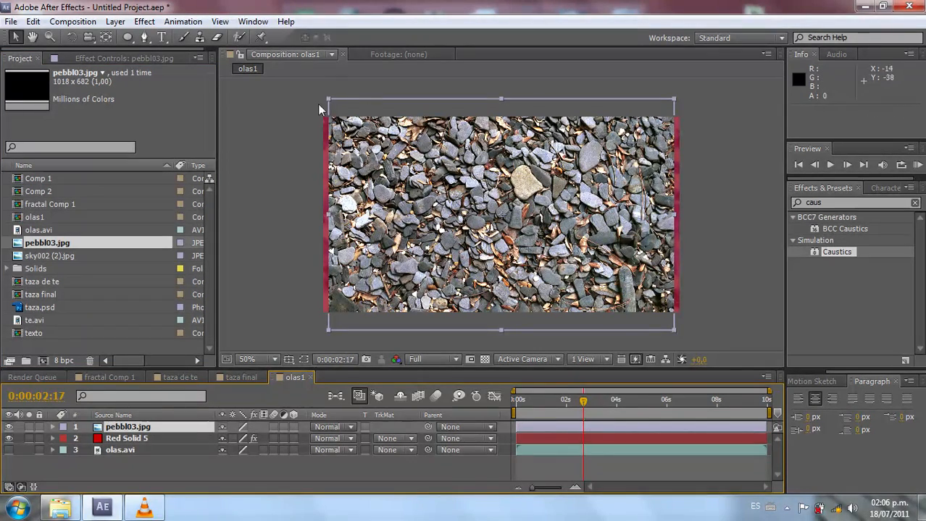
drag(327, 97, 313, 92)
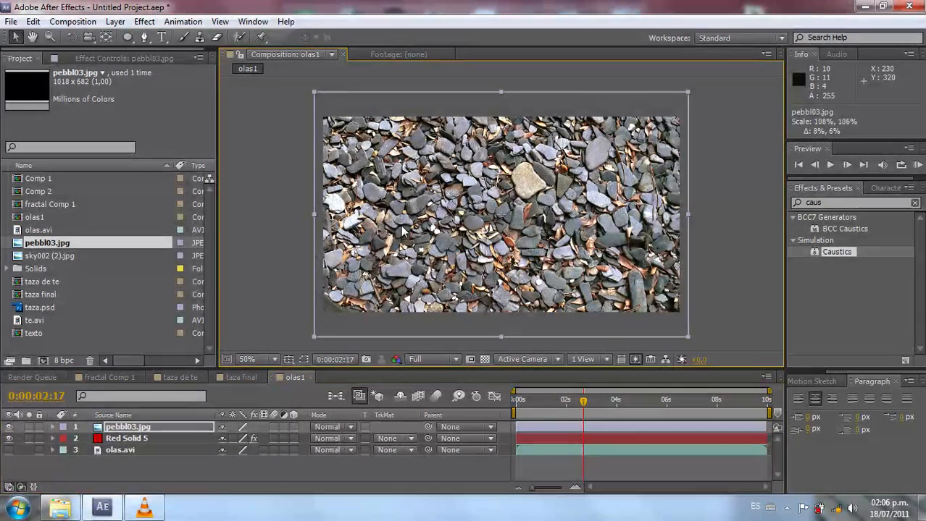
Step: Move the pebbl03.jpg layer below olas.avi and use it as the Caustics bottom layer on the red solid
drag(171, 428, 175, 460)
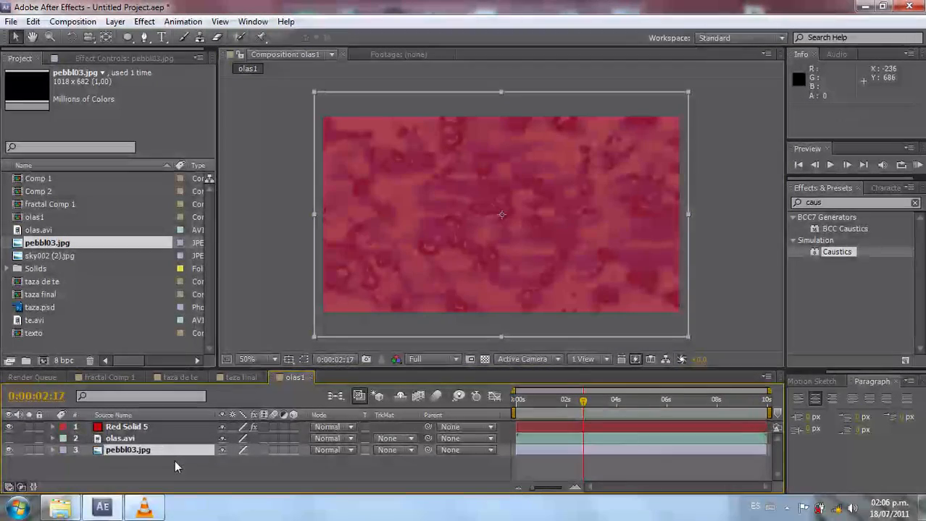
click(143, 428)
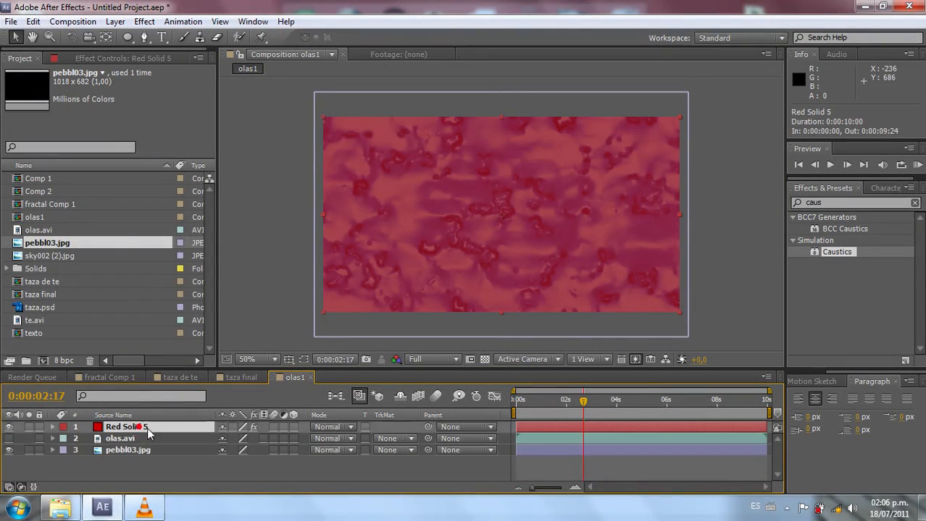
click(99, 58)
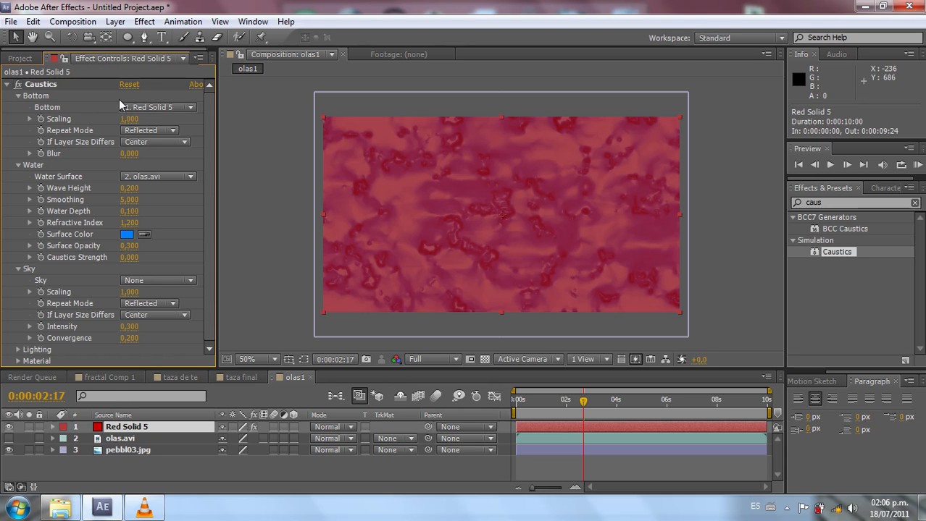
click(139, 108)
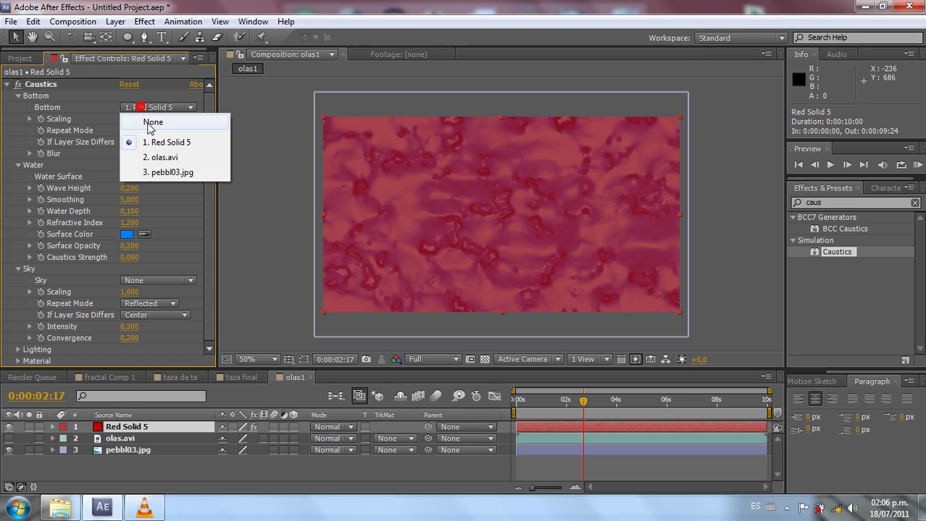
click(172, 175)
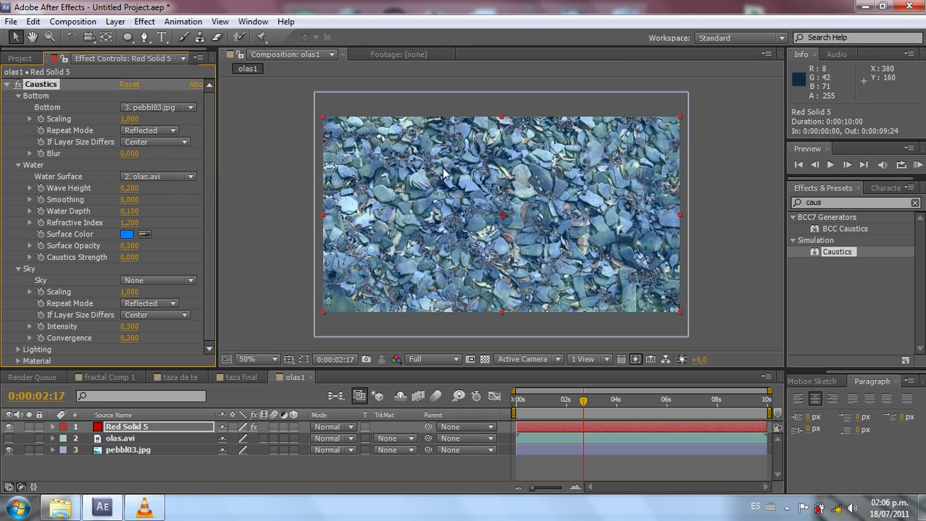
Step: Go to 0:00:02:18 and set the Caustics water surface color to dark blue 002952
drag(553, 399, 536, 403)
key(space)
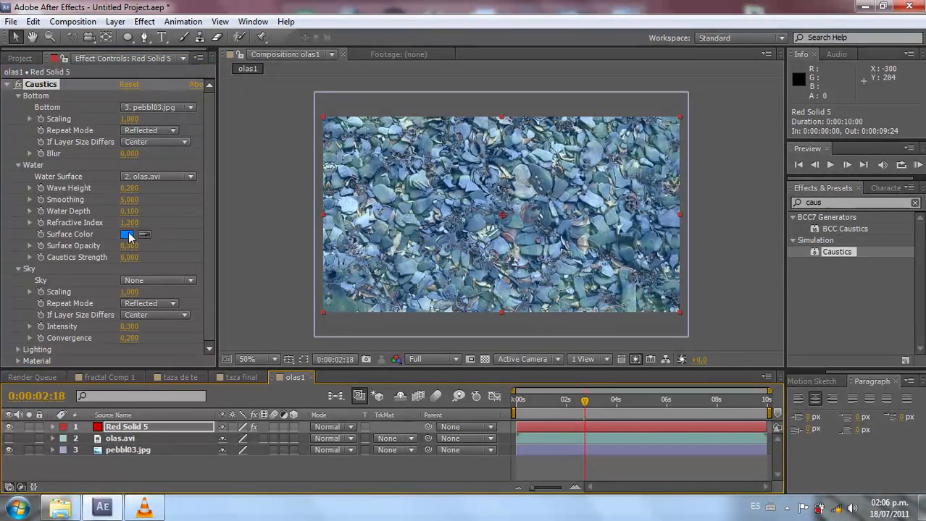
click(127, 235)
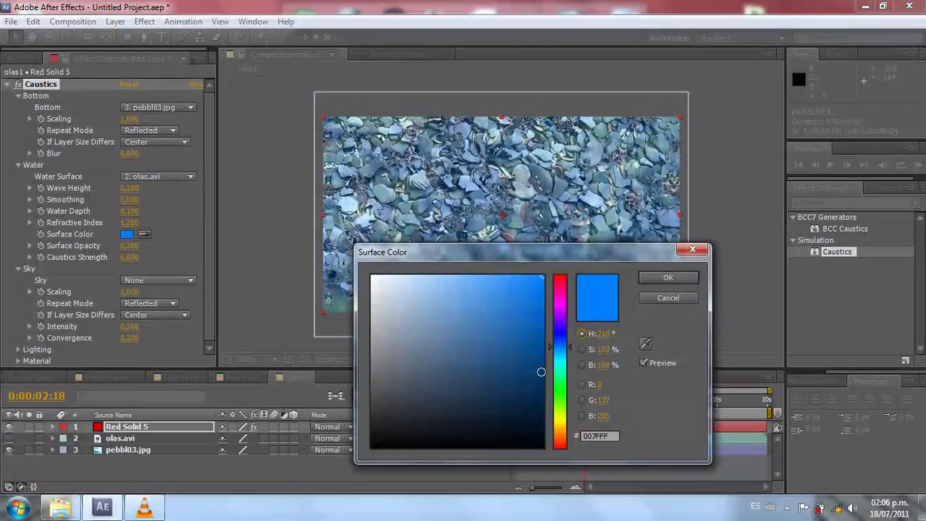
click(537, 377)
click(541, 392)
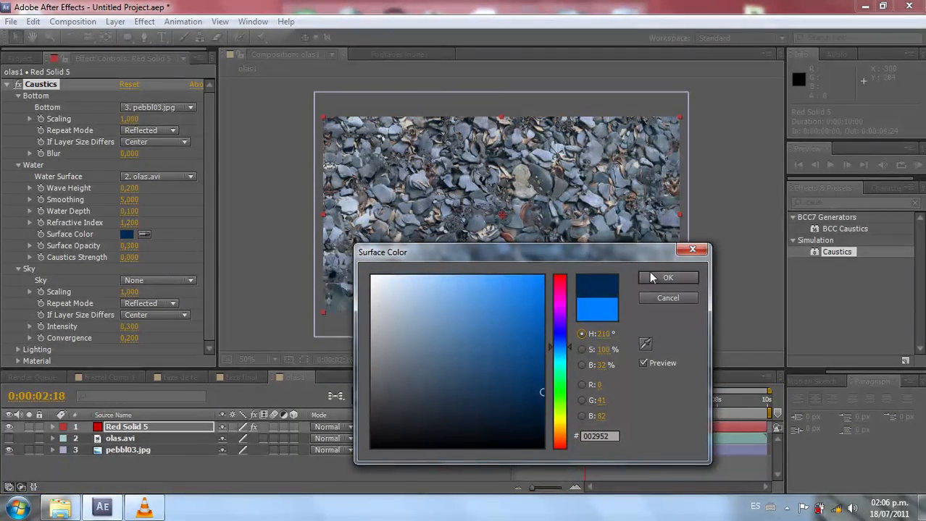
click(666, 279)
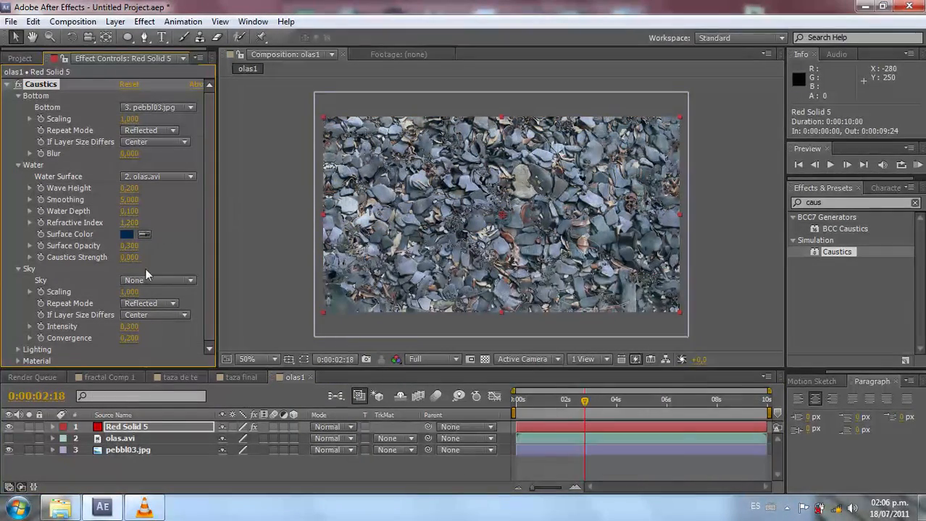
Step: Set the Caustics surface opacity to 0,120 and go to 0:00:02:04 to check the water
drag(136, 250, 127, 247)
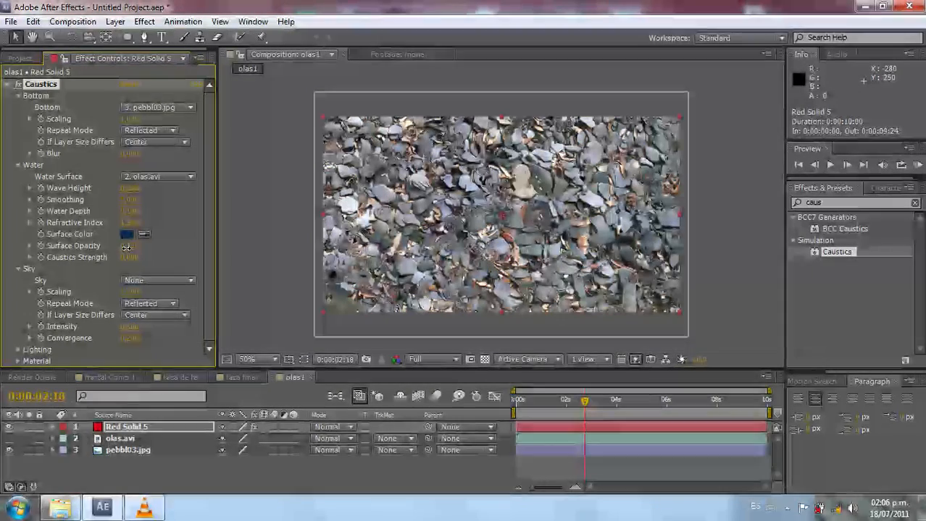
mouse_move(564, 411)
mouse_down()
mouse_move(529, 403)
mouse_move(575, 409)
mouse_up()
drag(205, 210, 224, 258)
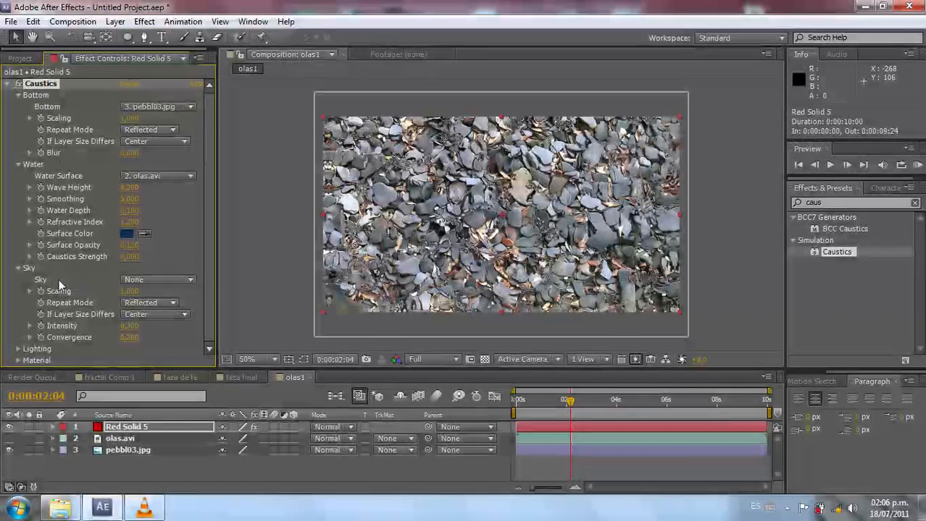
Step: Add sky002 (2).jpg to olas1 as the bottom layer, beneath pebbl03.jpg
click(22, 58)
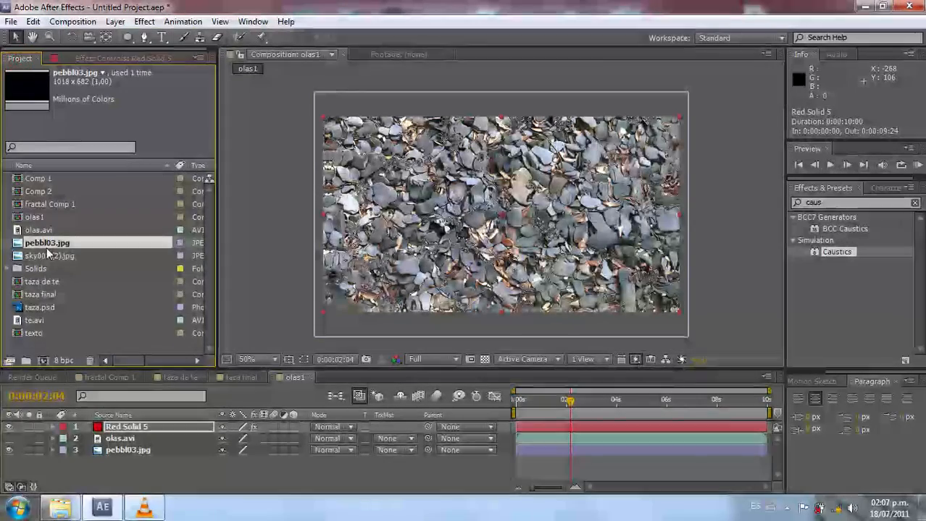
click(37, 257)
drag(36, 257, 169, 472)
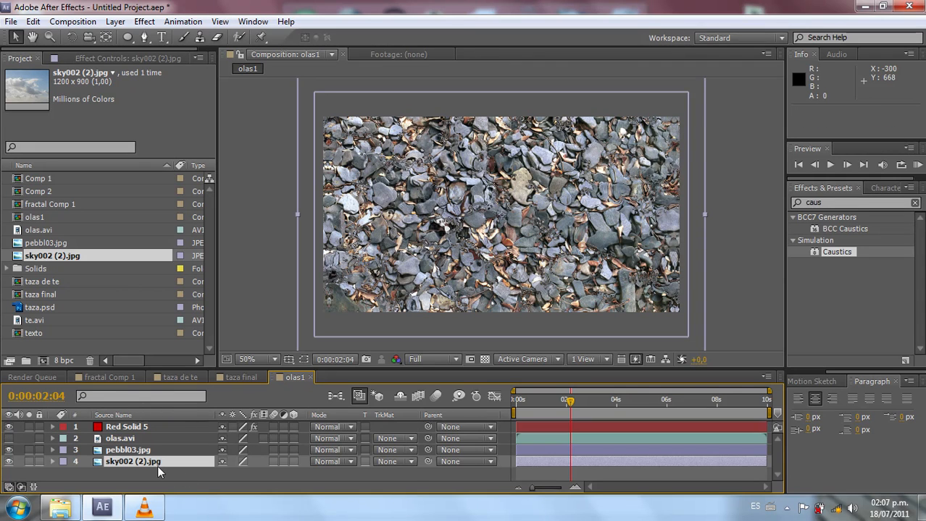
Step: Use sky002 (2).jpg as the Caustics sky on the red solid and set the sky intensity to 0,020
click(129, 56)
click(145, 426)
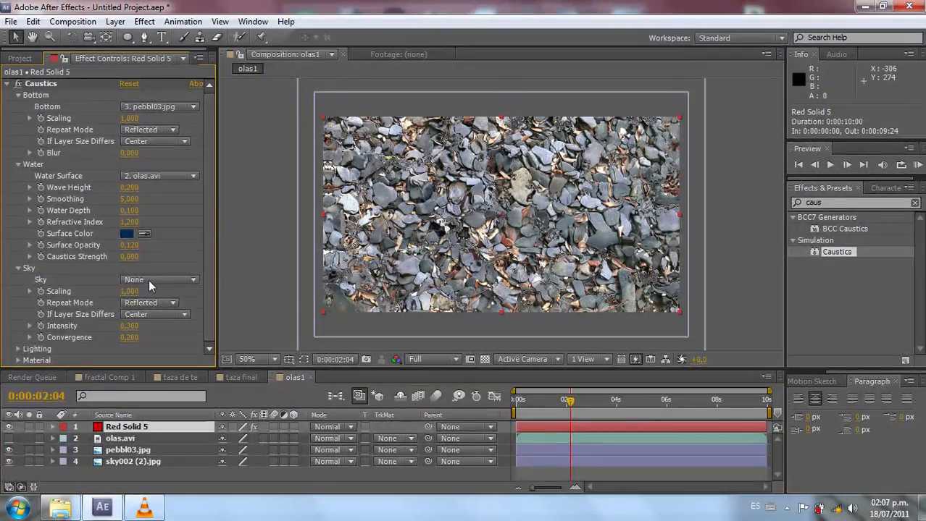
click(148, 283)
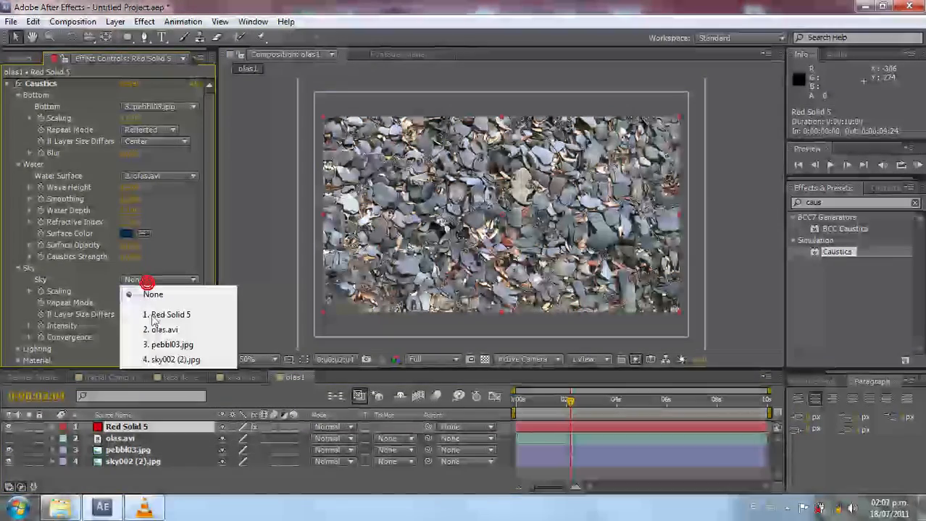
click(157, 359)
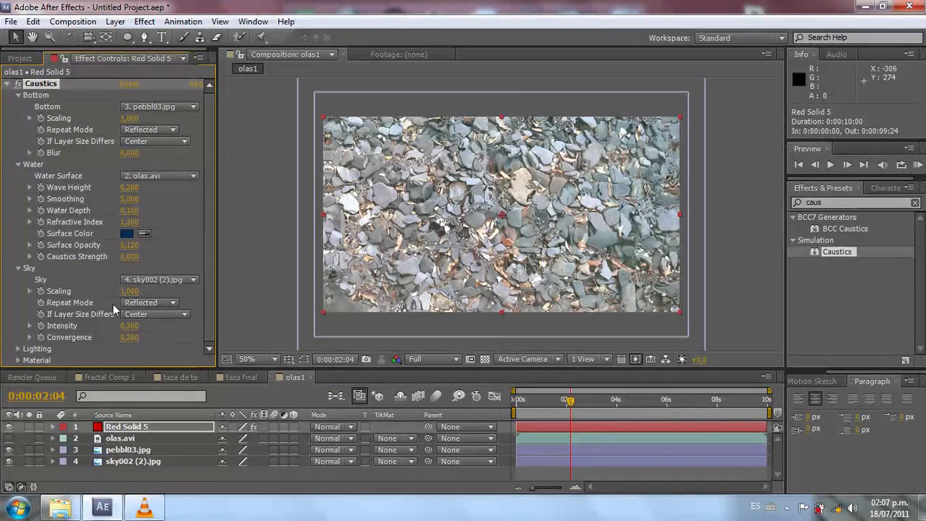
drag(129, 326, 177, 335)
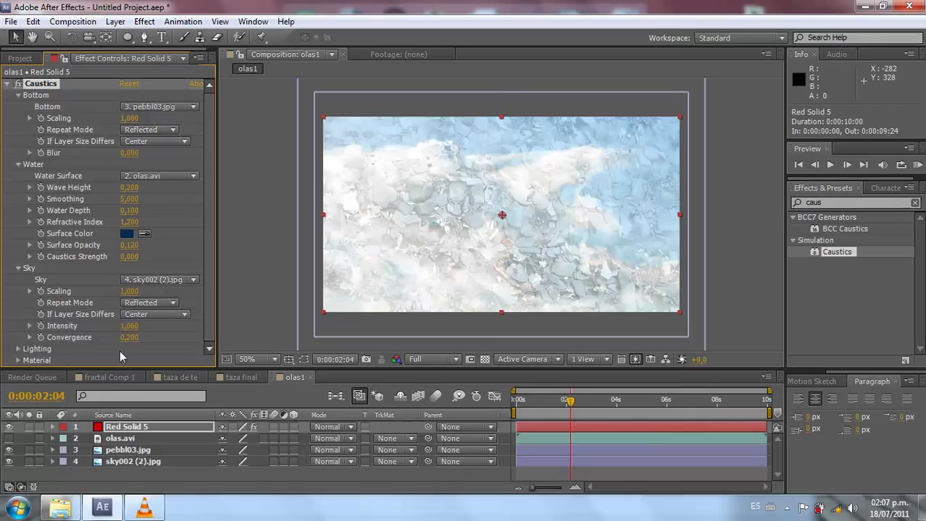
drag(111, 325, 97, 329)
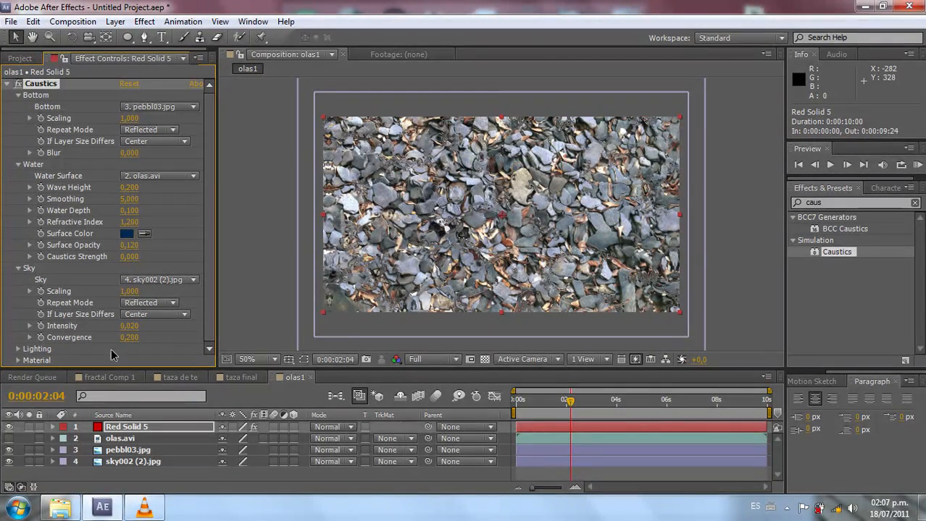
Step: Trim the olas1 composition to a work area ending at 0:00:03:18 and play a RAM preview of it
drag(767, 417, 612, 412)
right_click(612, 413)
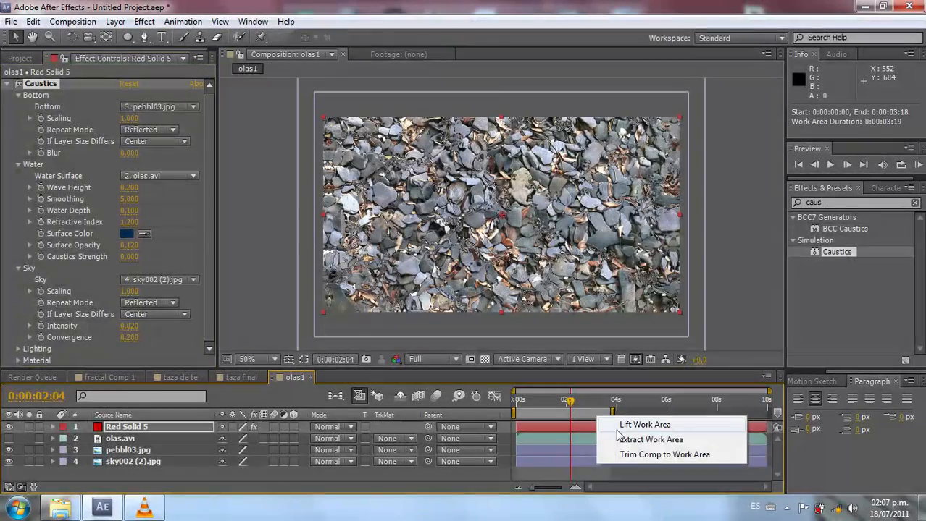
click(628, 454)
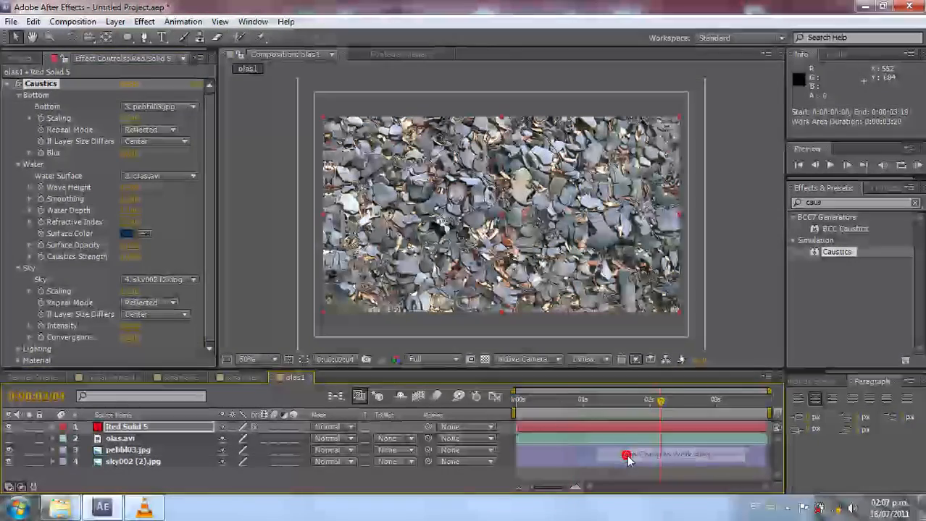
click(916, 165)
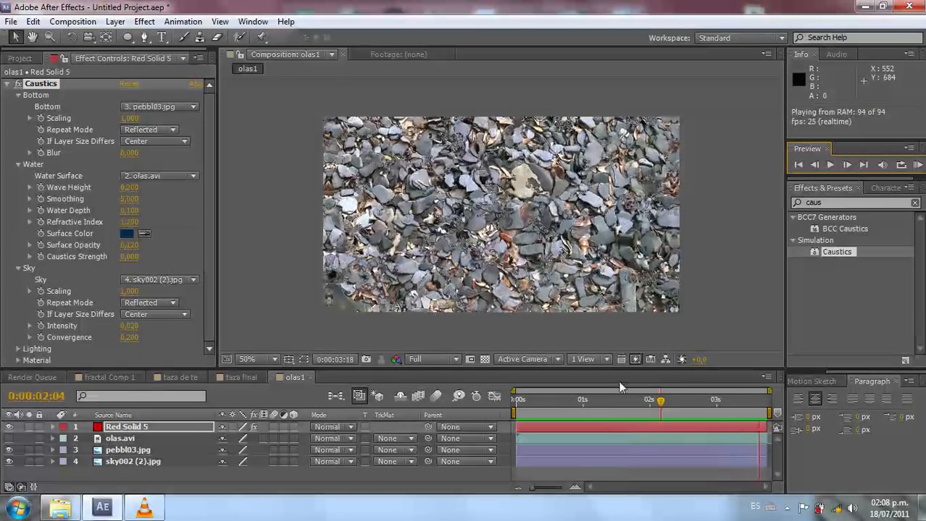
click(608, 415)
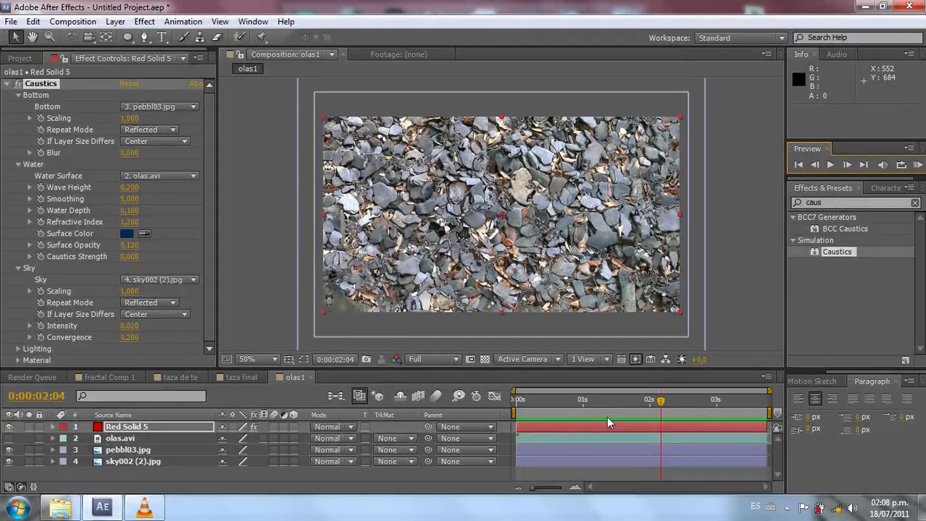